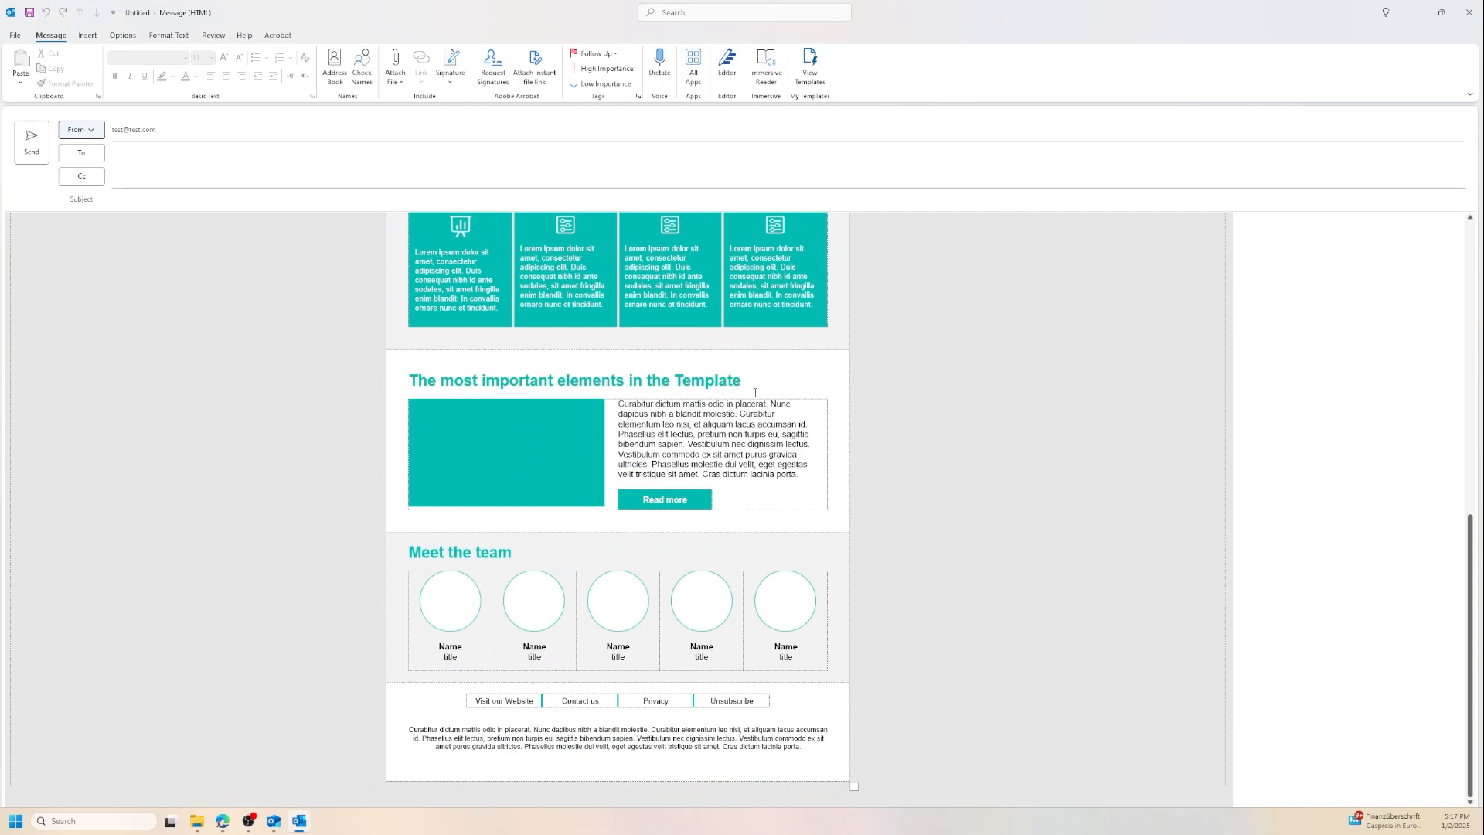
Step: Insert an empty table row above the "How to build, use & test Outlook Templates" section, directly below the header image
scroll(753, 392, "up", 15)
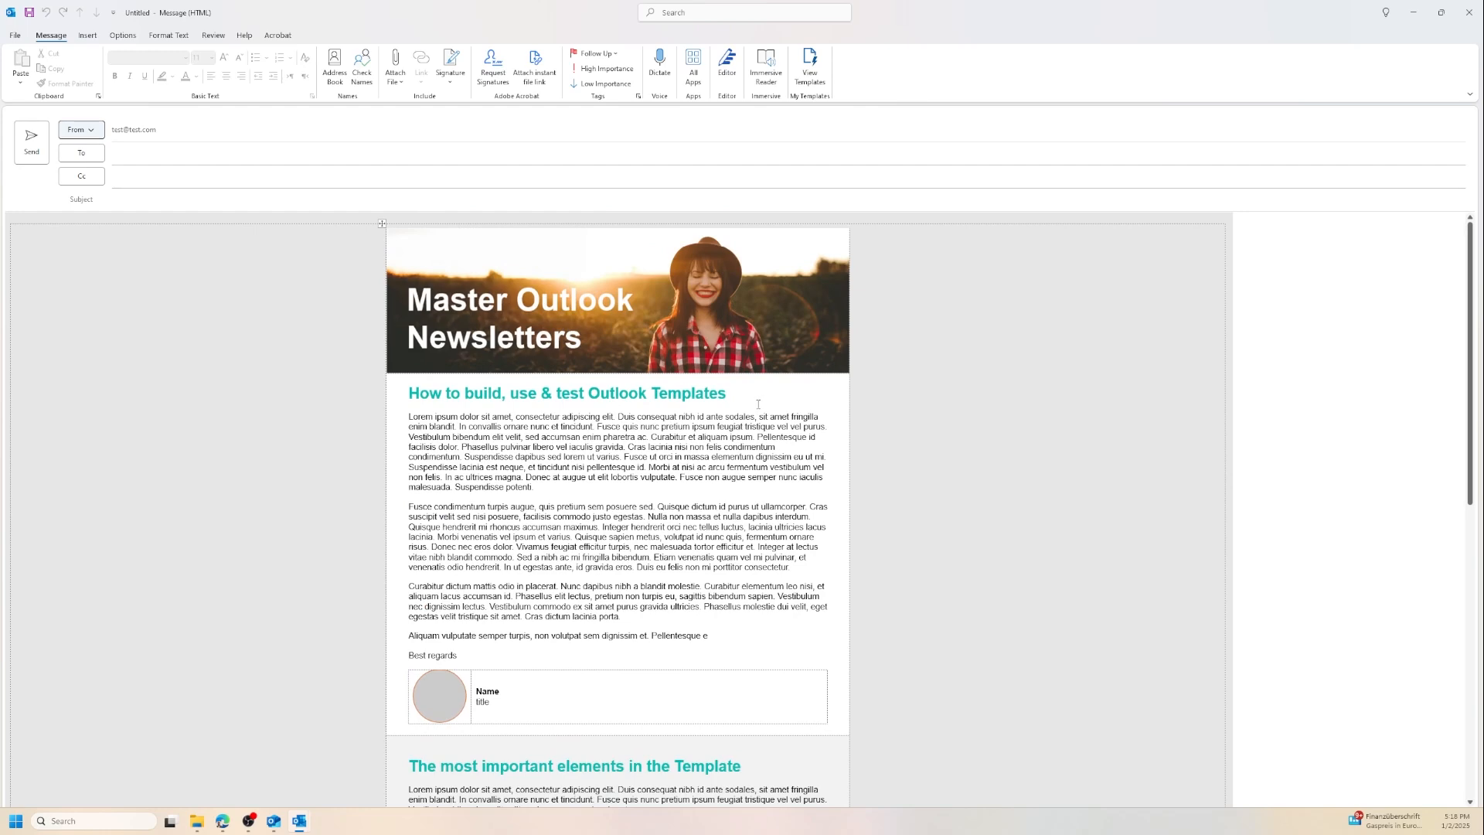
scroll(762, 401, "down", 7)
scroll(761, 402, "up", 4)
scroll(748, 405, "up", 3)
left_click(745, 425)
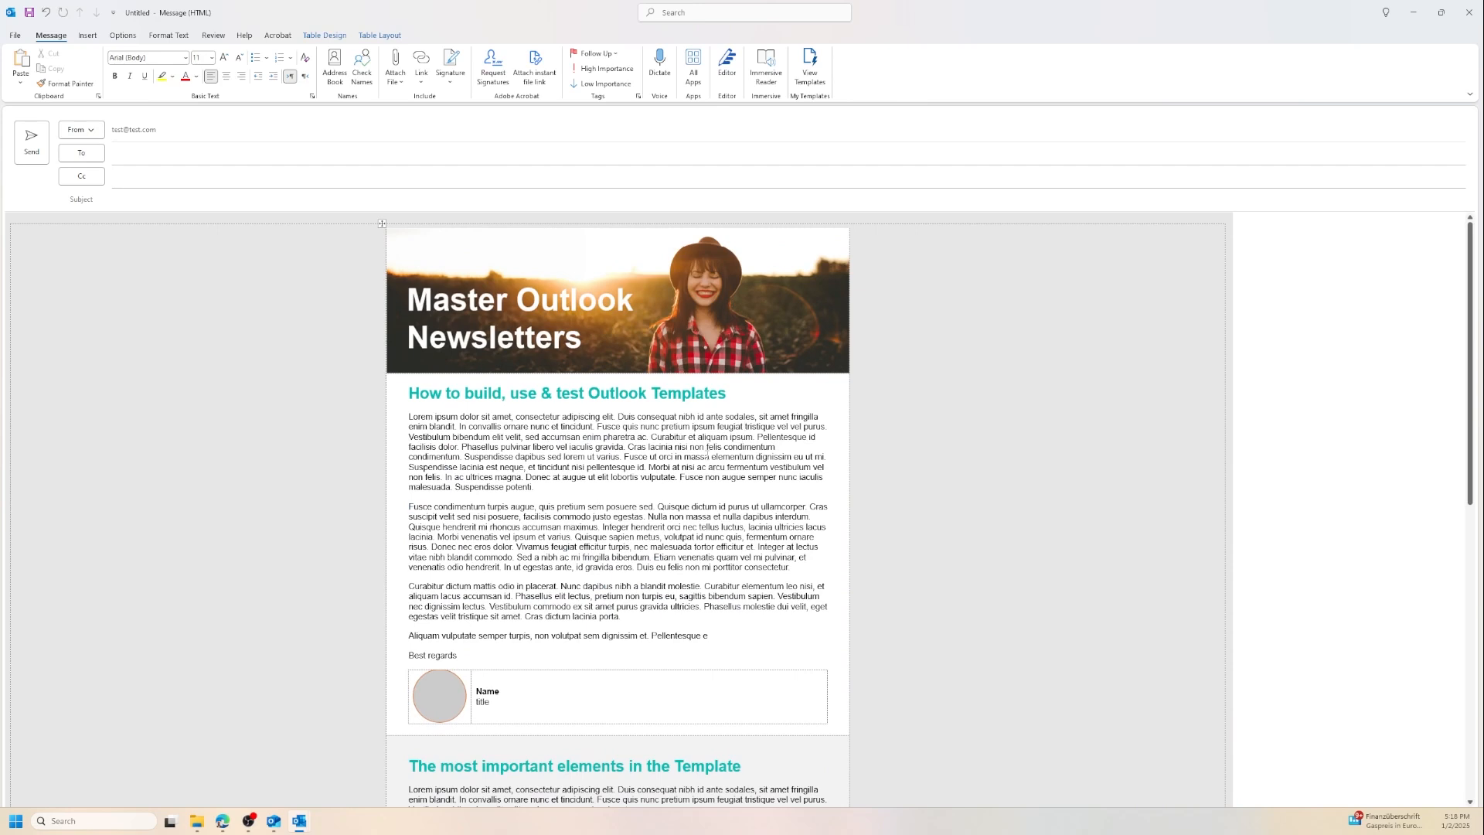
left_click(748, 396)
left_click(373, 37)
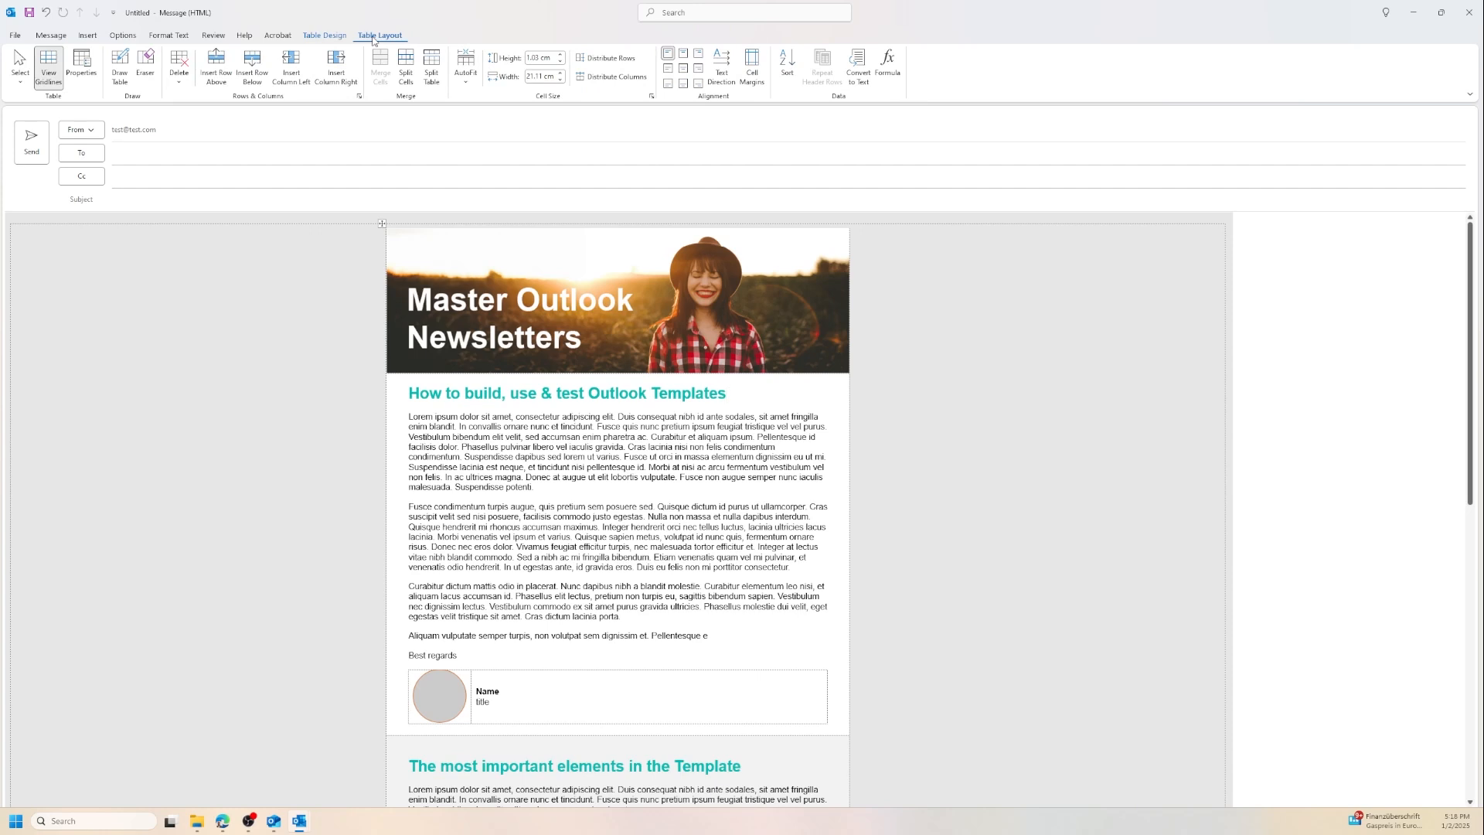
left_click(229, 76)
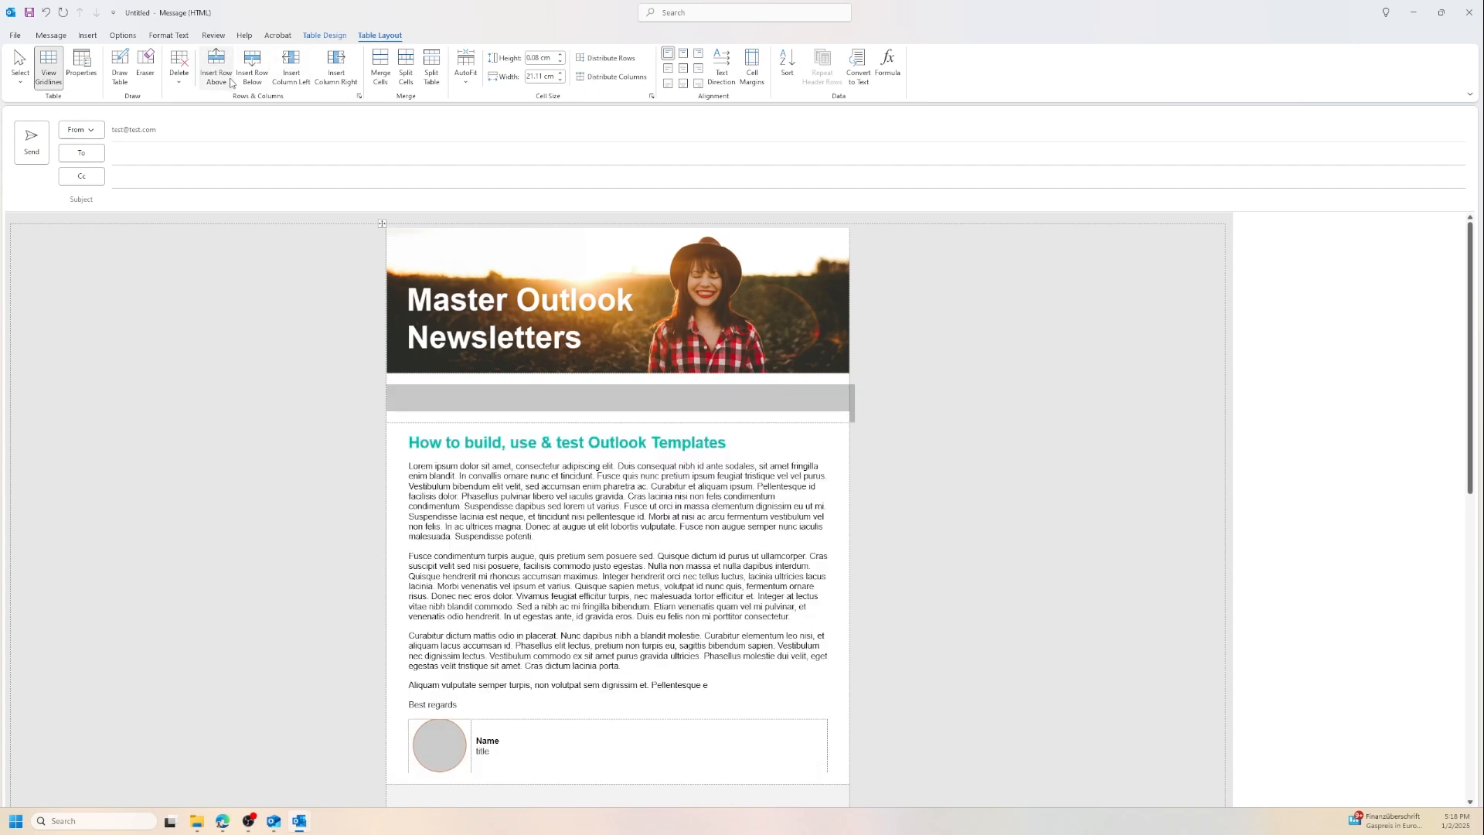
Step: Insert a nested table with four columns and one row into the empty row below the header image
left_click(455, 399)
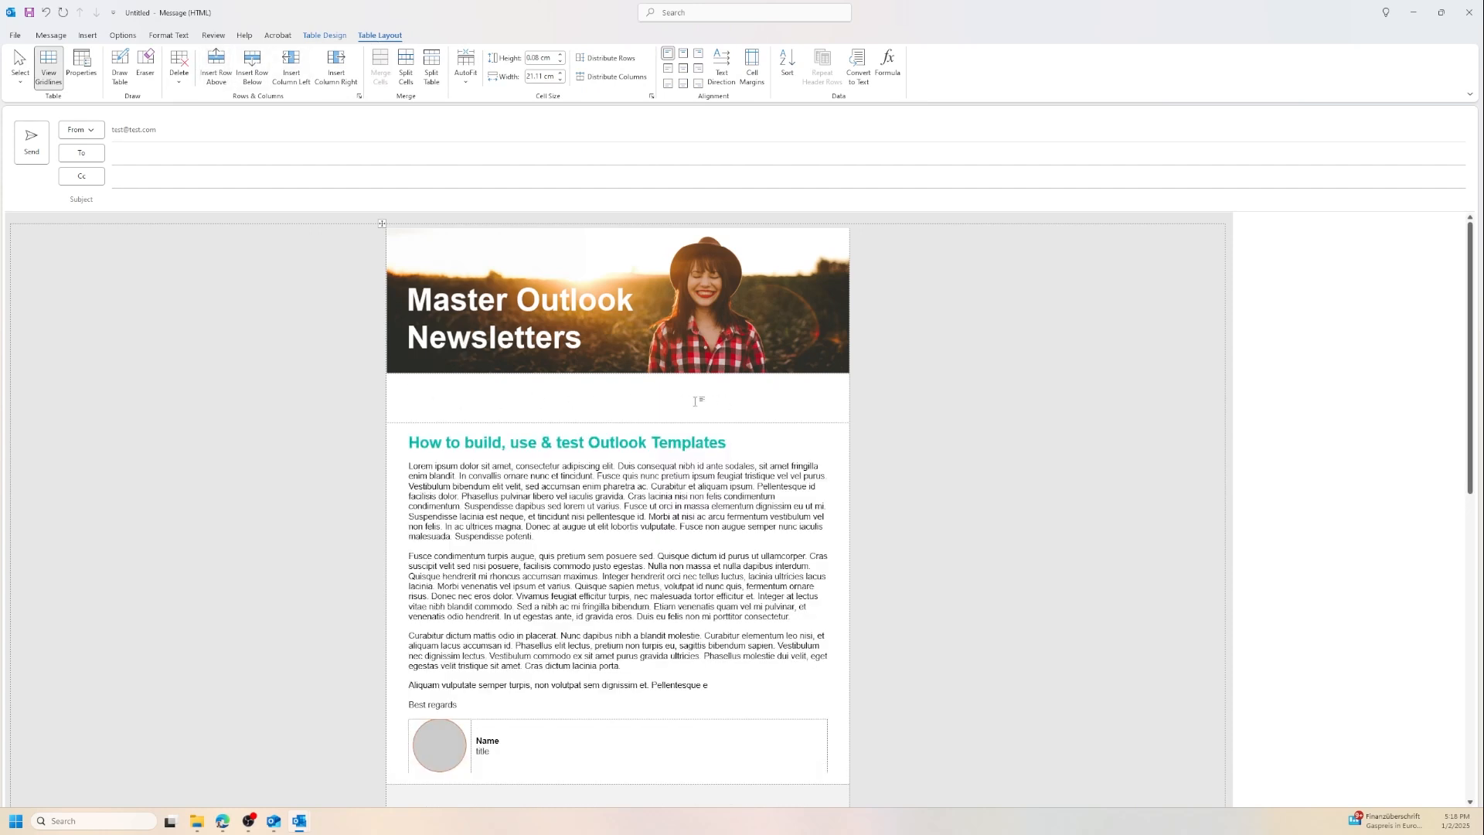
left_click(87, 35)
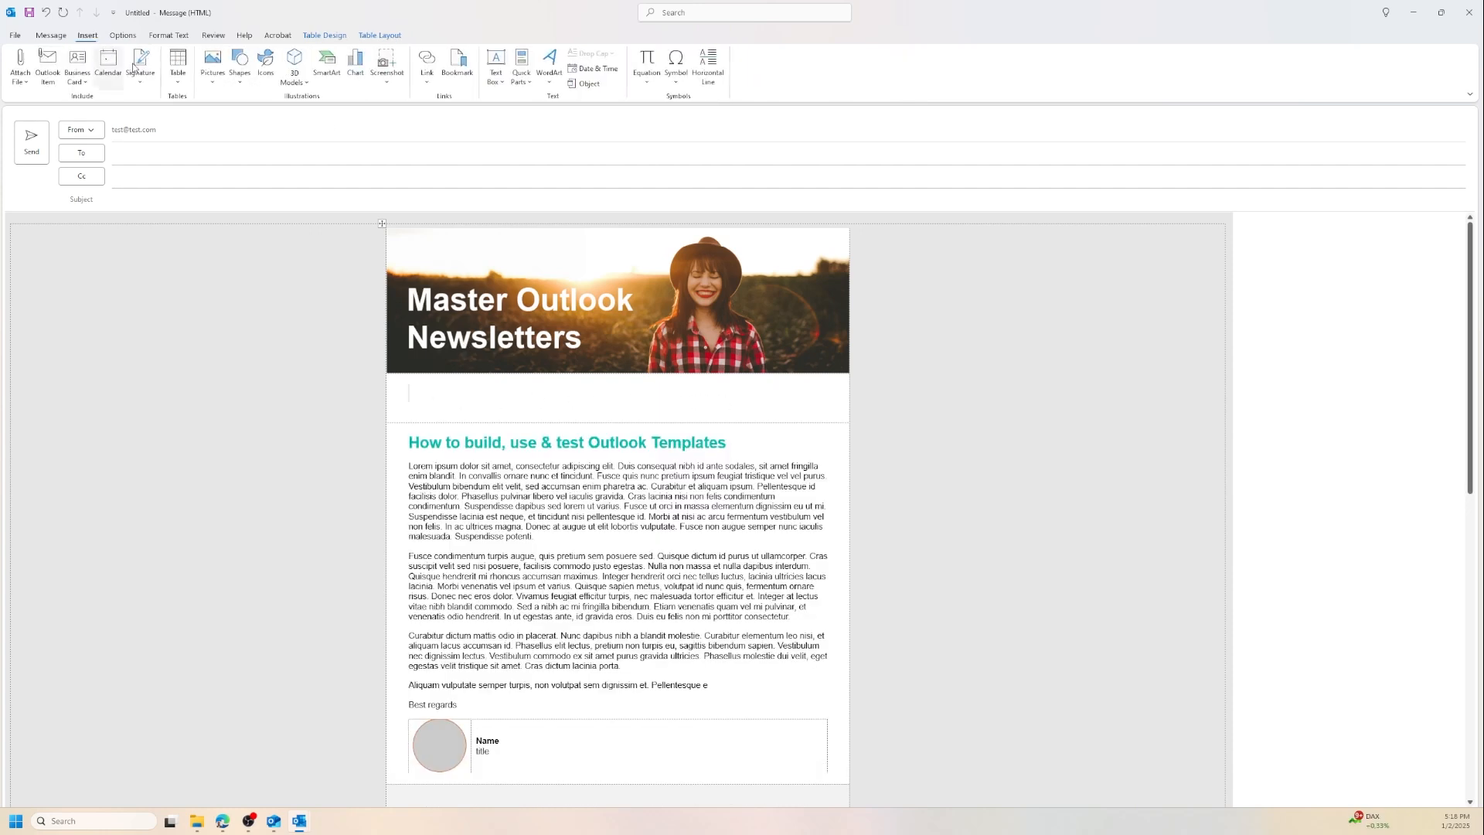
left_click(183, 81)
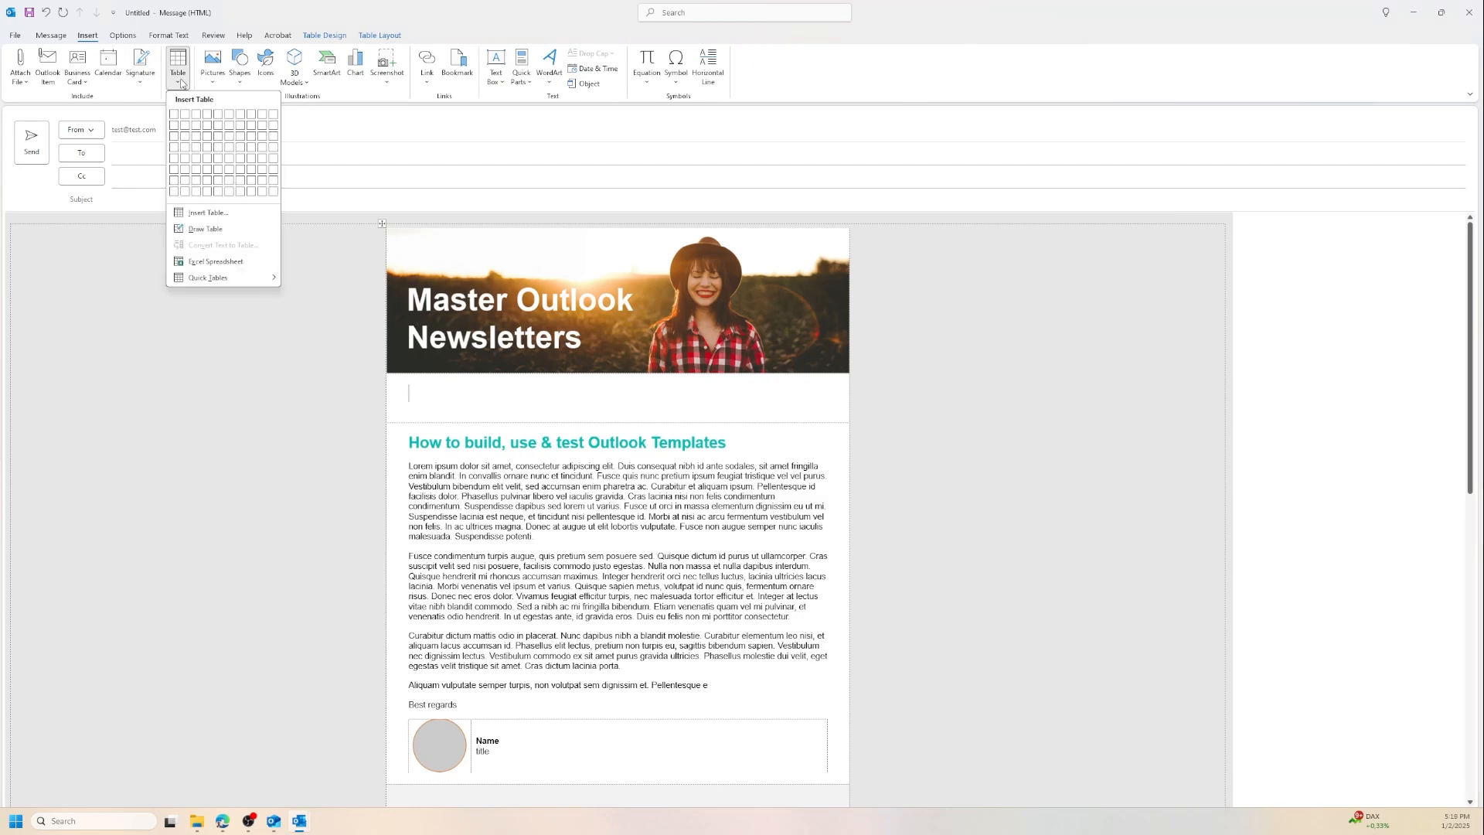
left_click(510, 389)
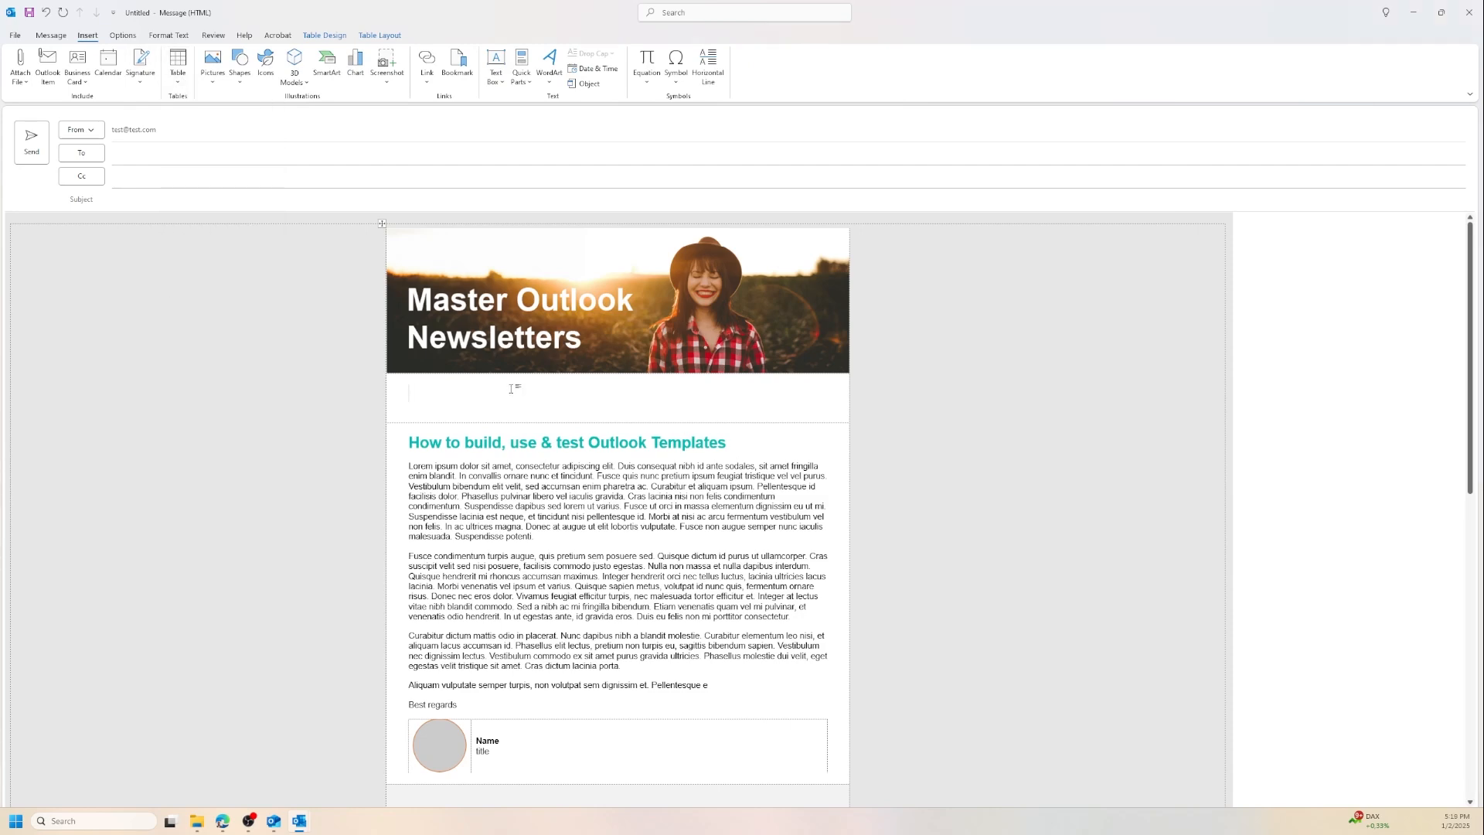
scroll(507, 398, "down", 3)
scroll(502, 406, "up", 2)
scroll(500, 415, "down", 2)
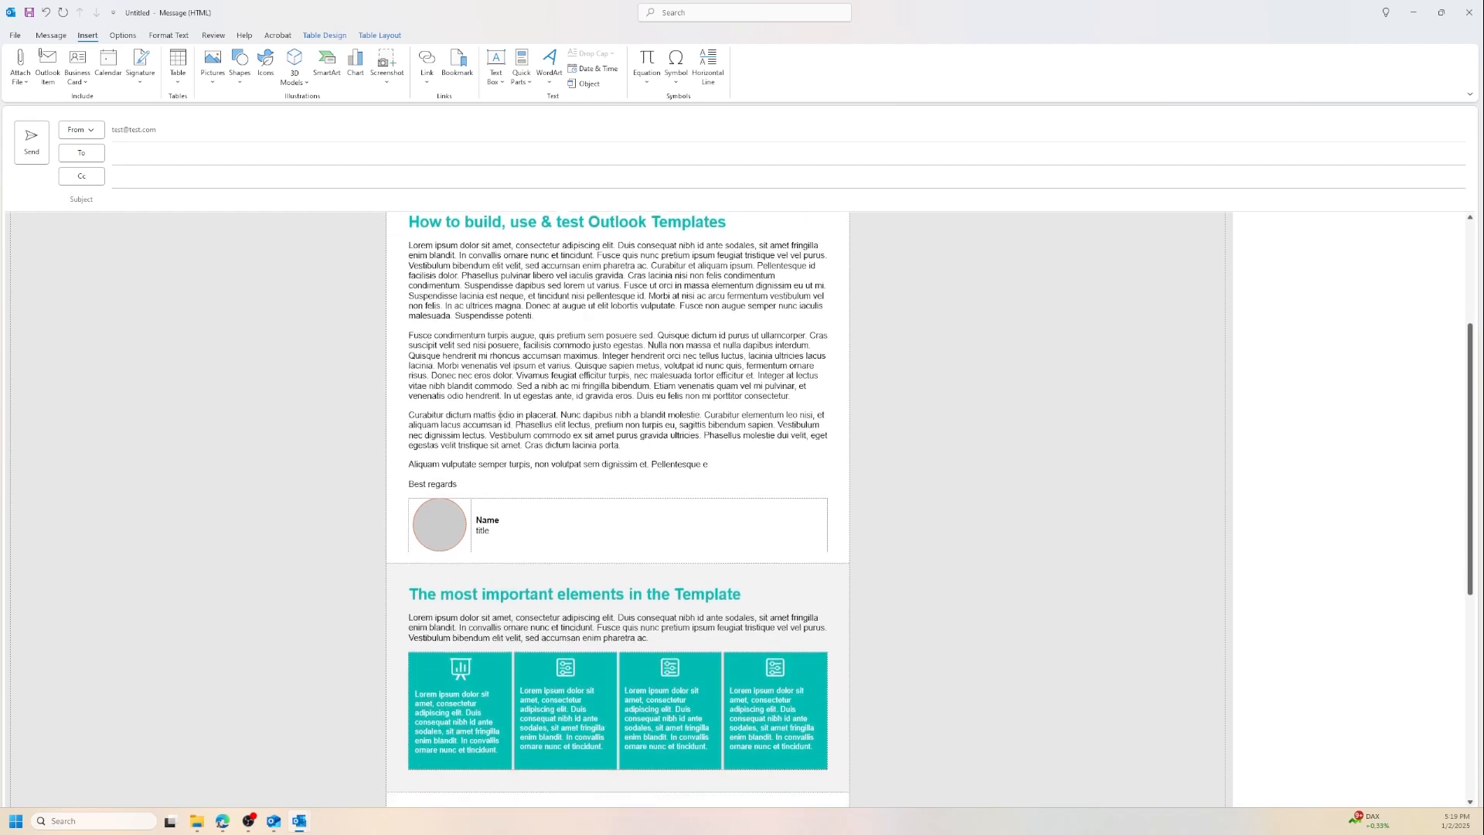
scroll(500, 415, "down", 3)
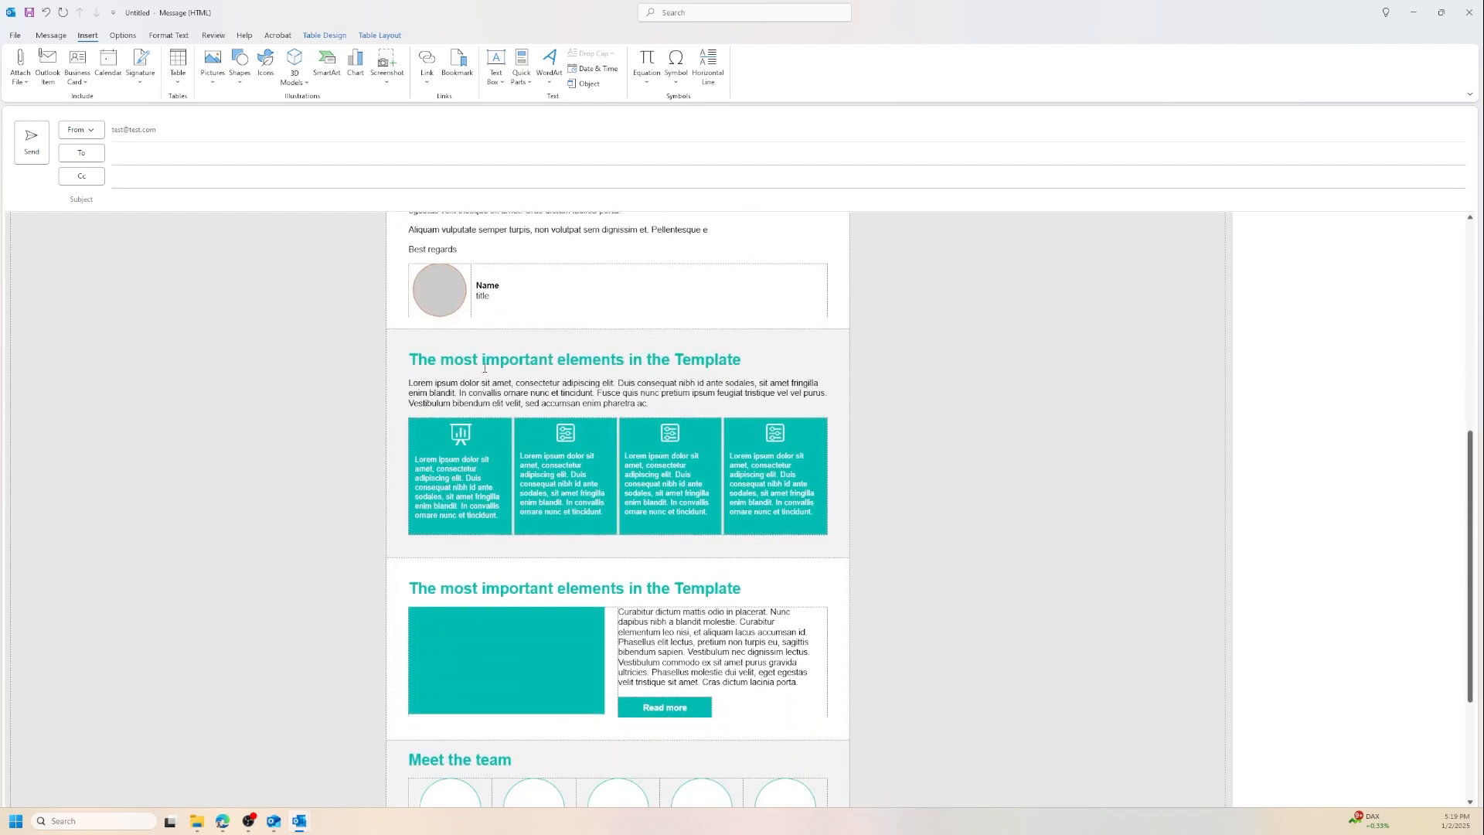
scroll(486, 370, "down", 3)
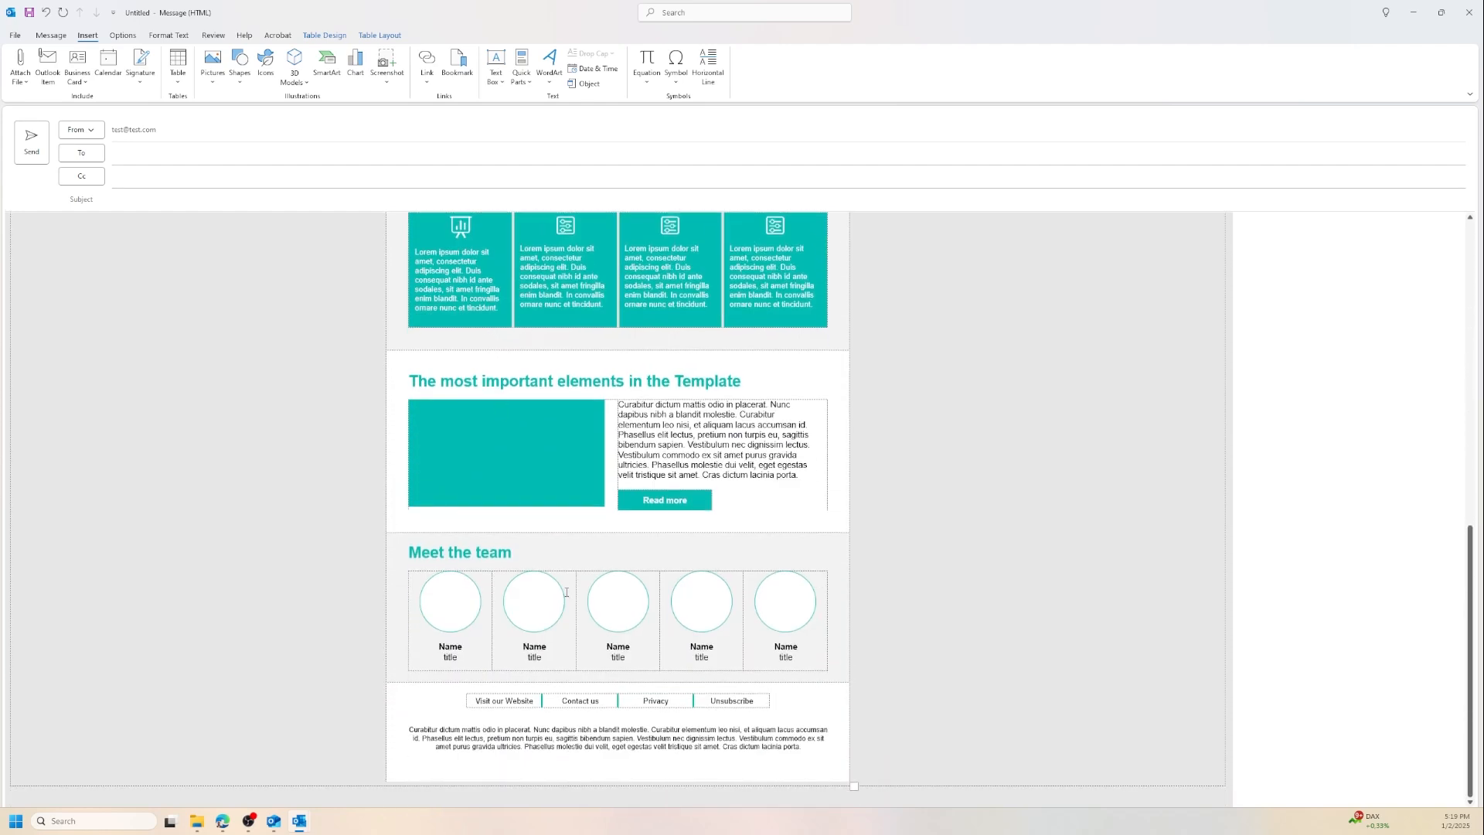
scroll(569, 551, "up", 6)
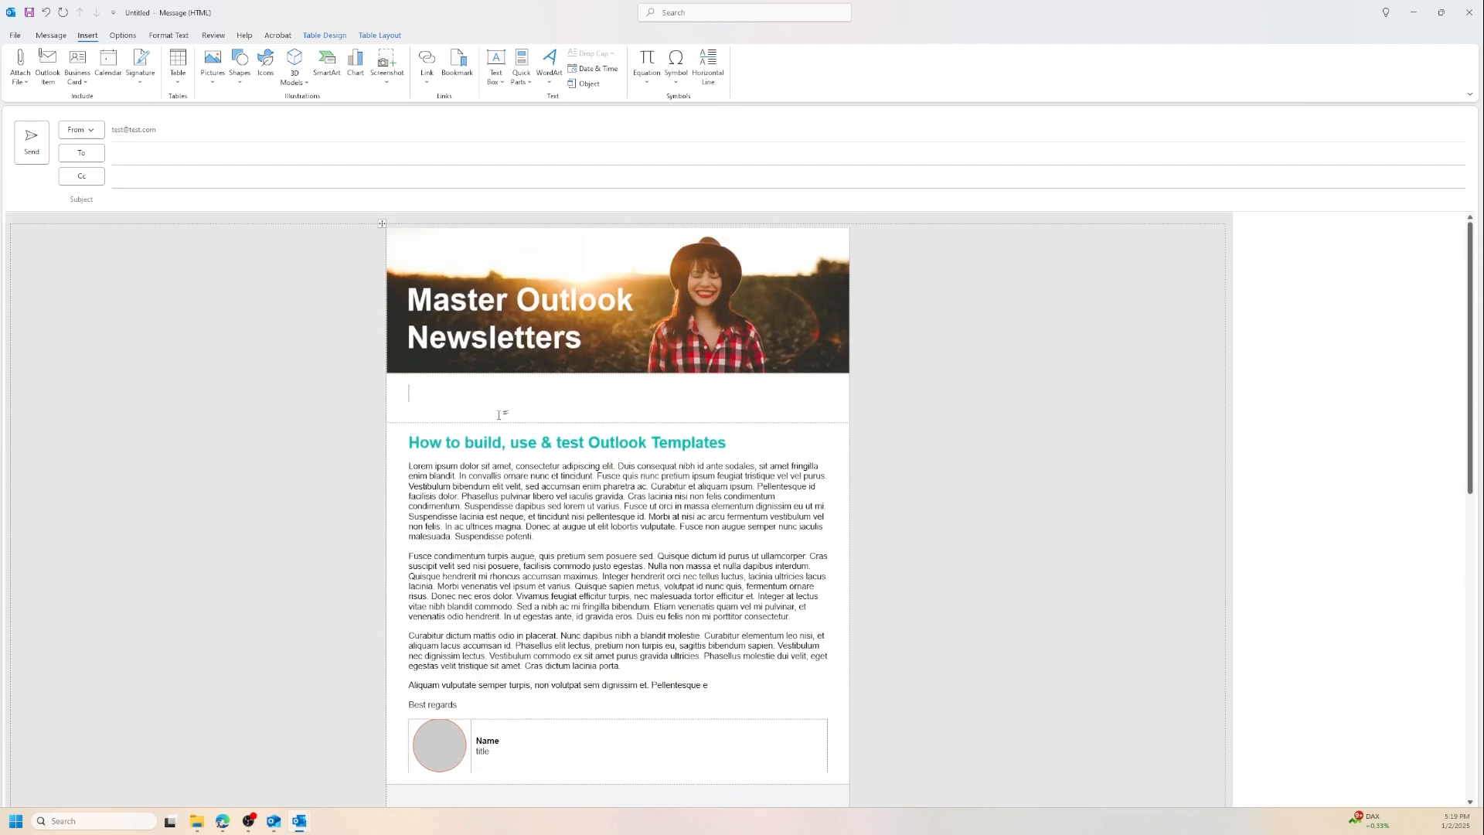
left_click(178, 70)
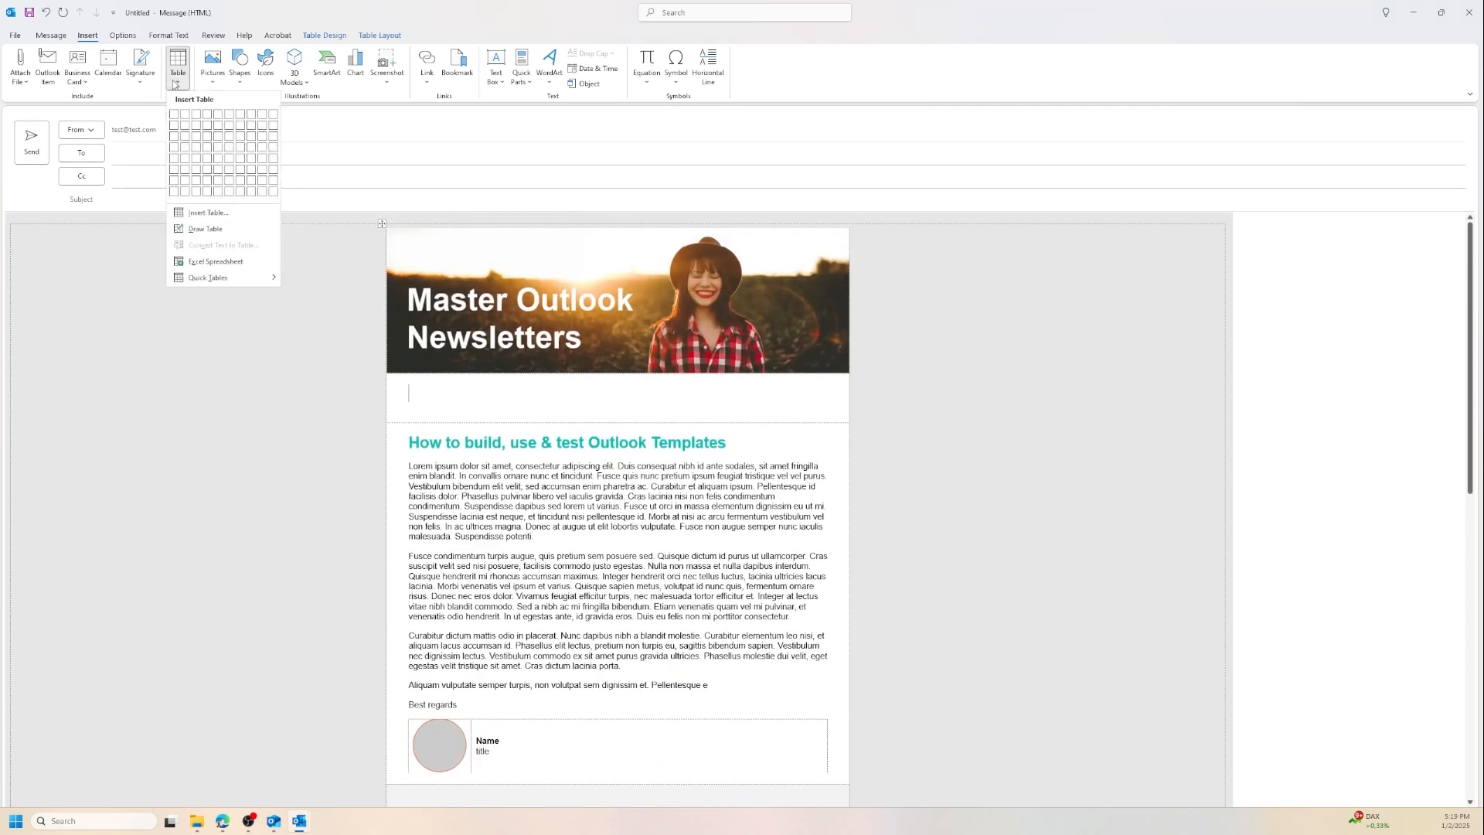
left_click(207, 116)
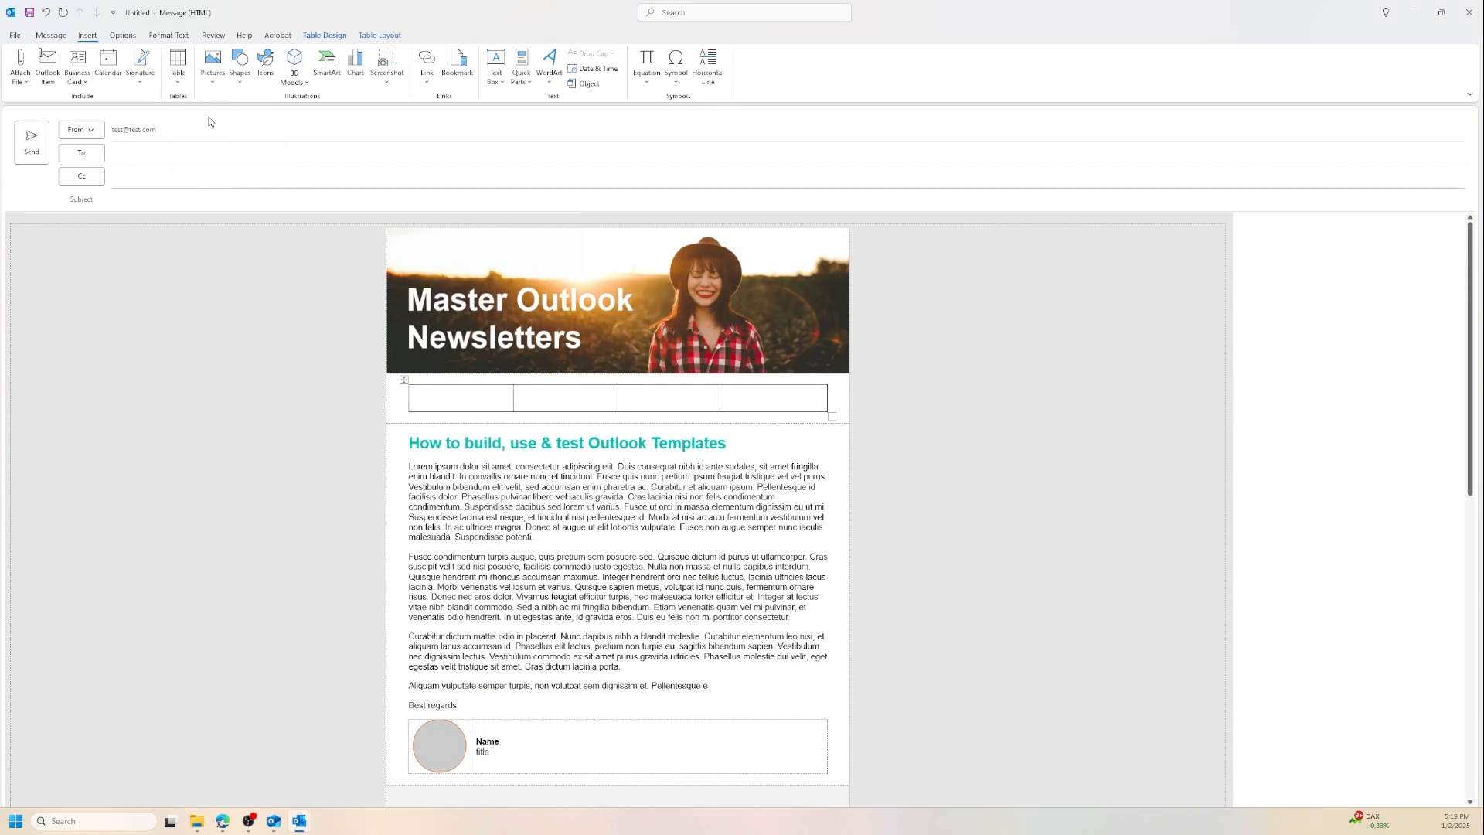
Step: Select the whole four-column table and shade its cells in the template's teal colour
left_click(404, 380)
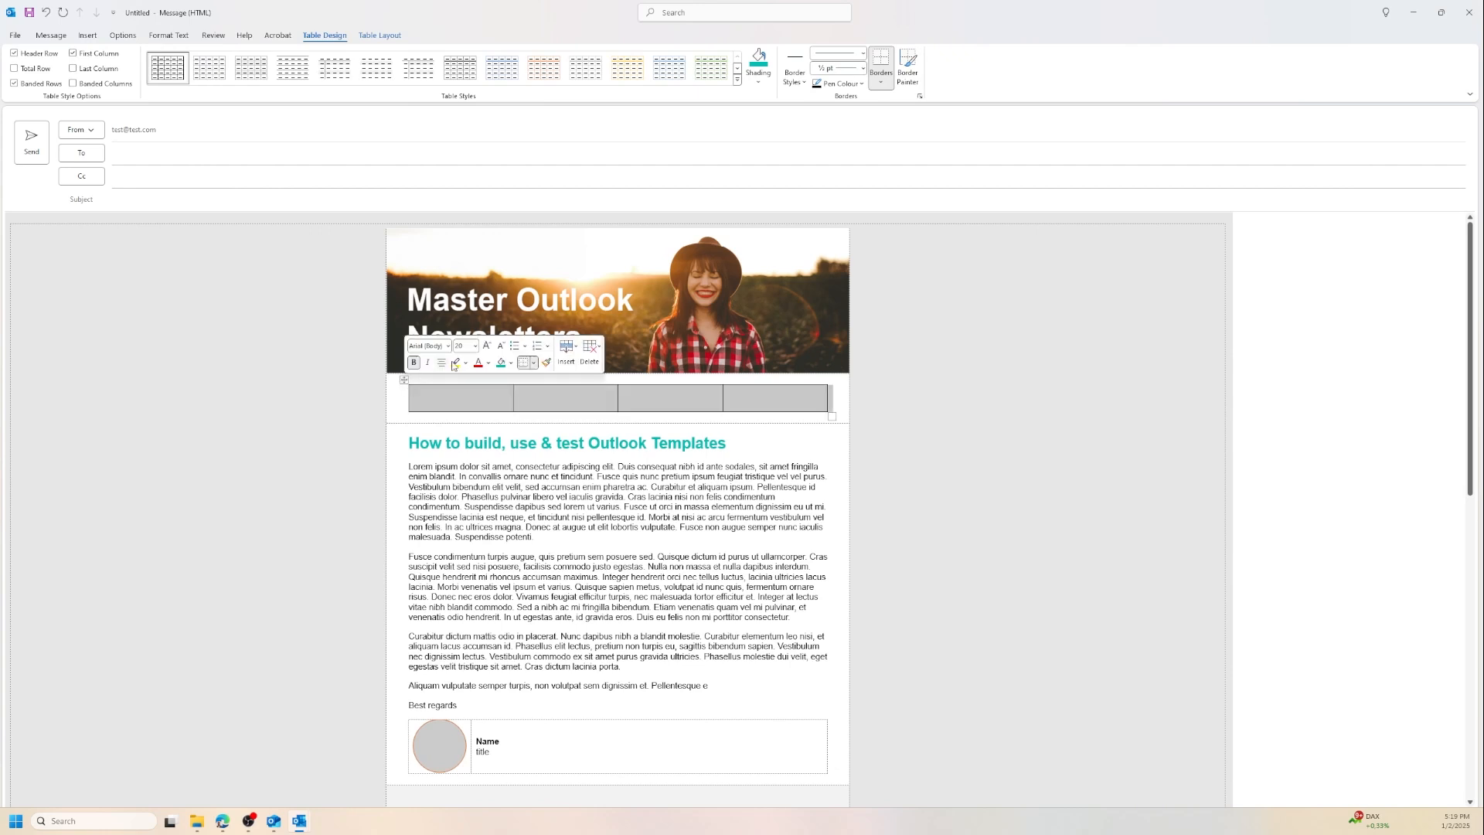
left_click(532, 443)
left_click_drag(728, 443, 446, 443)
left_click(431, 400)
left_click(403, 380)
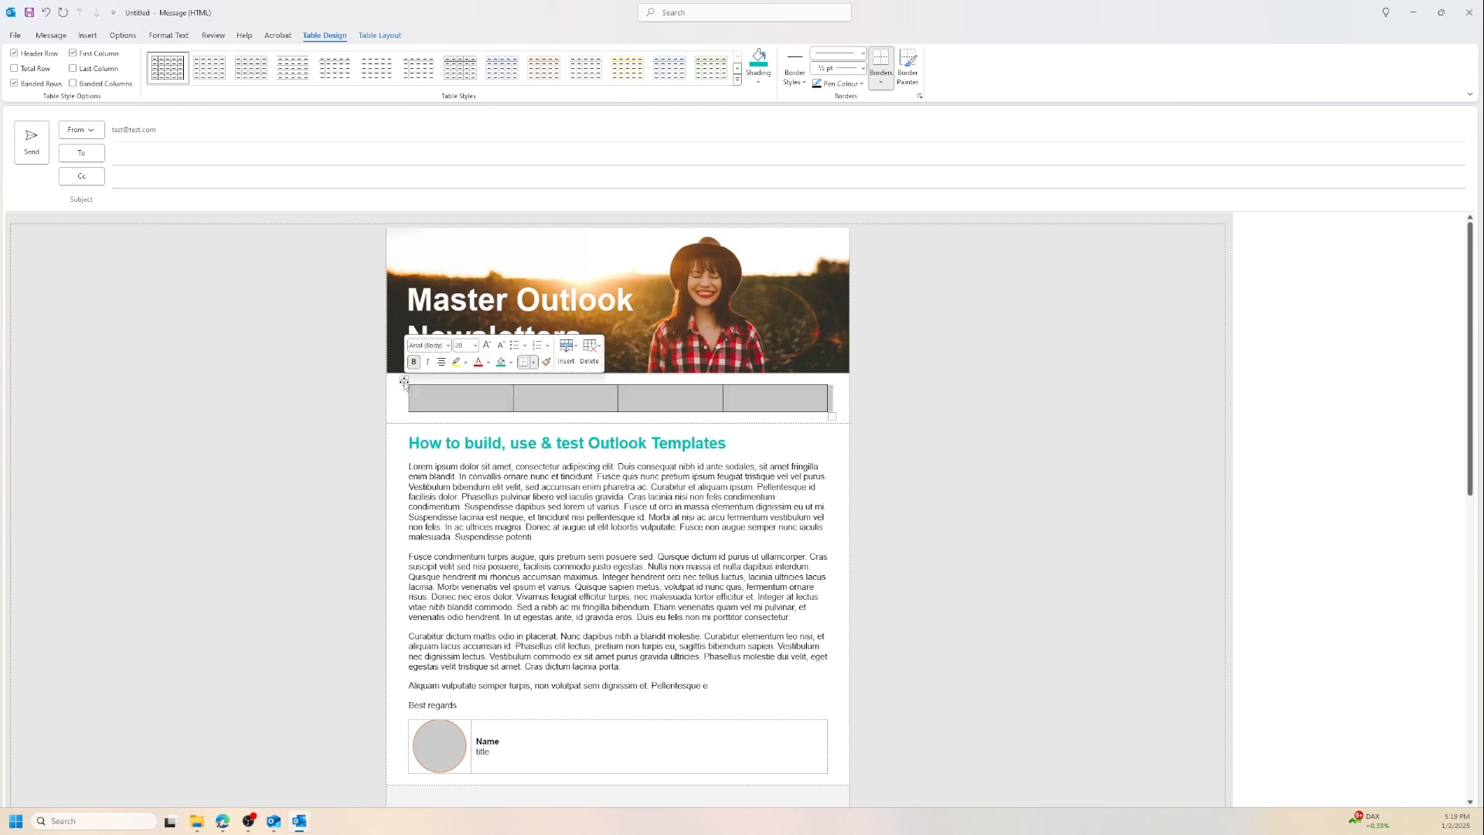
left_click(767, 65)
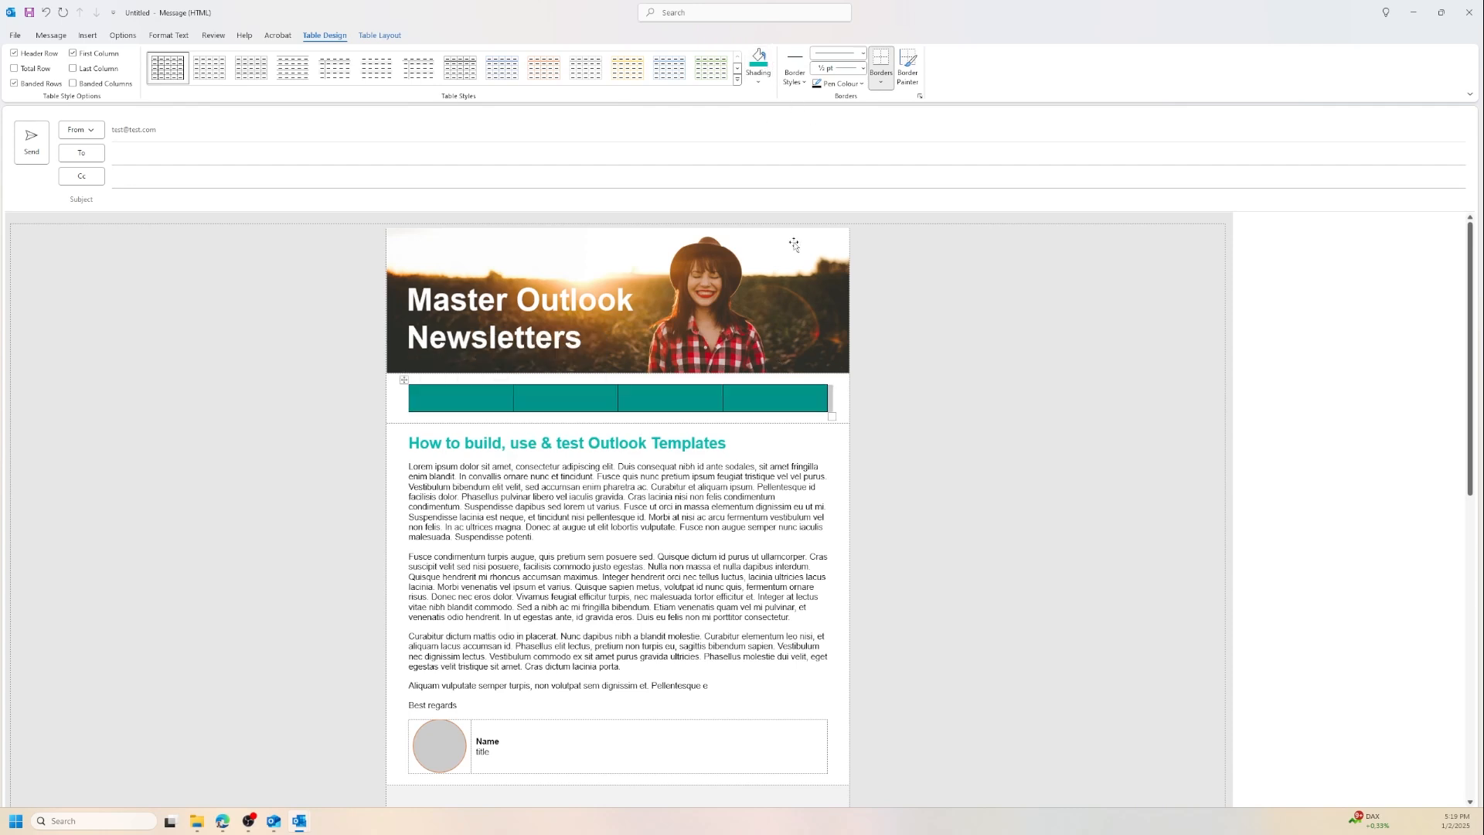
Step: Remove all borders from the teal four-column table
left_click(881, 84)
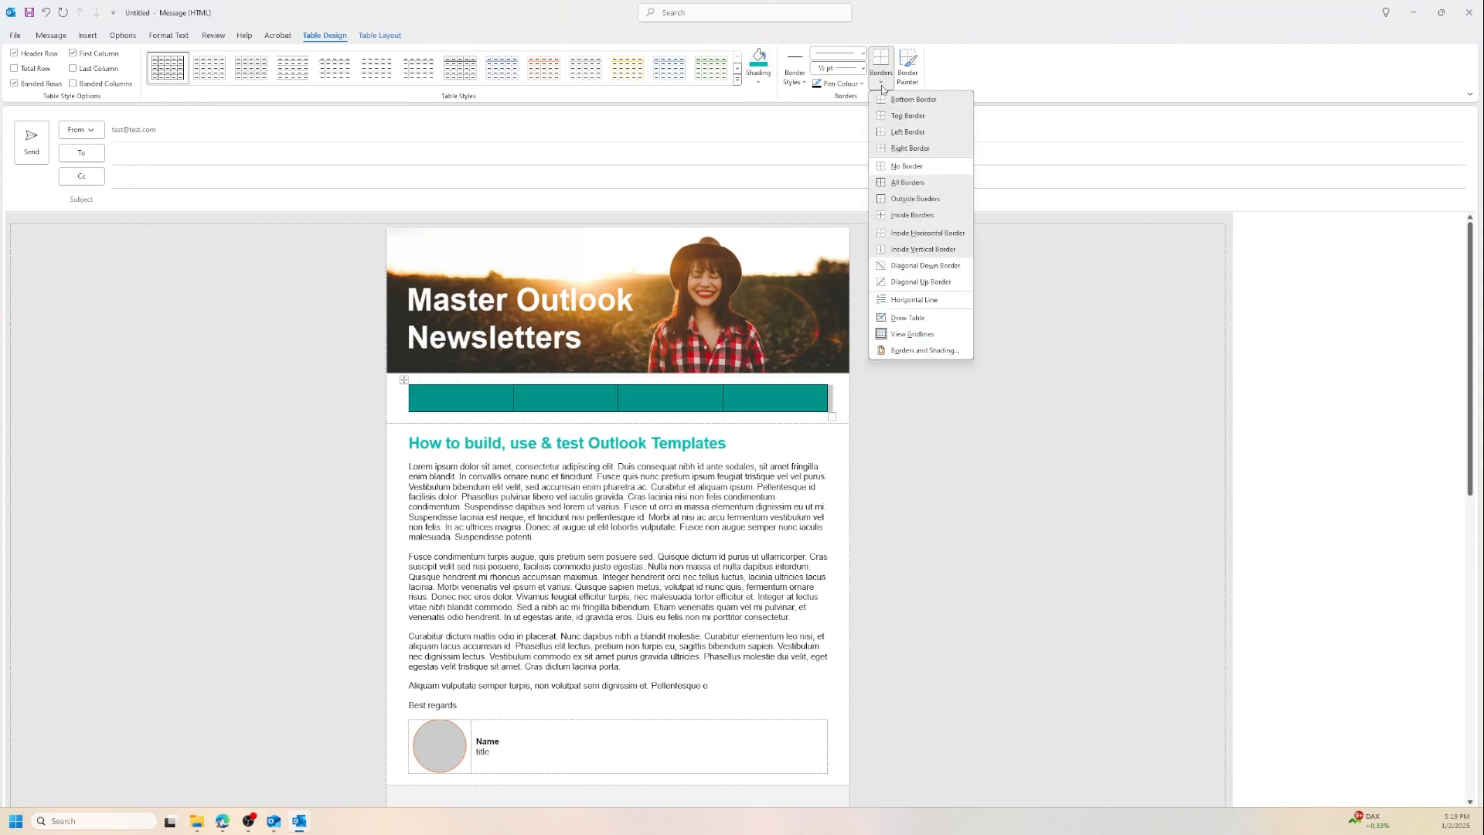
left_click(907, 166)
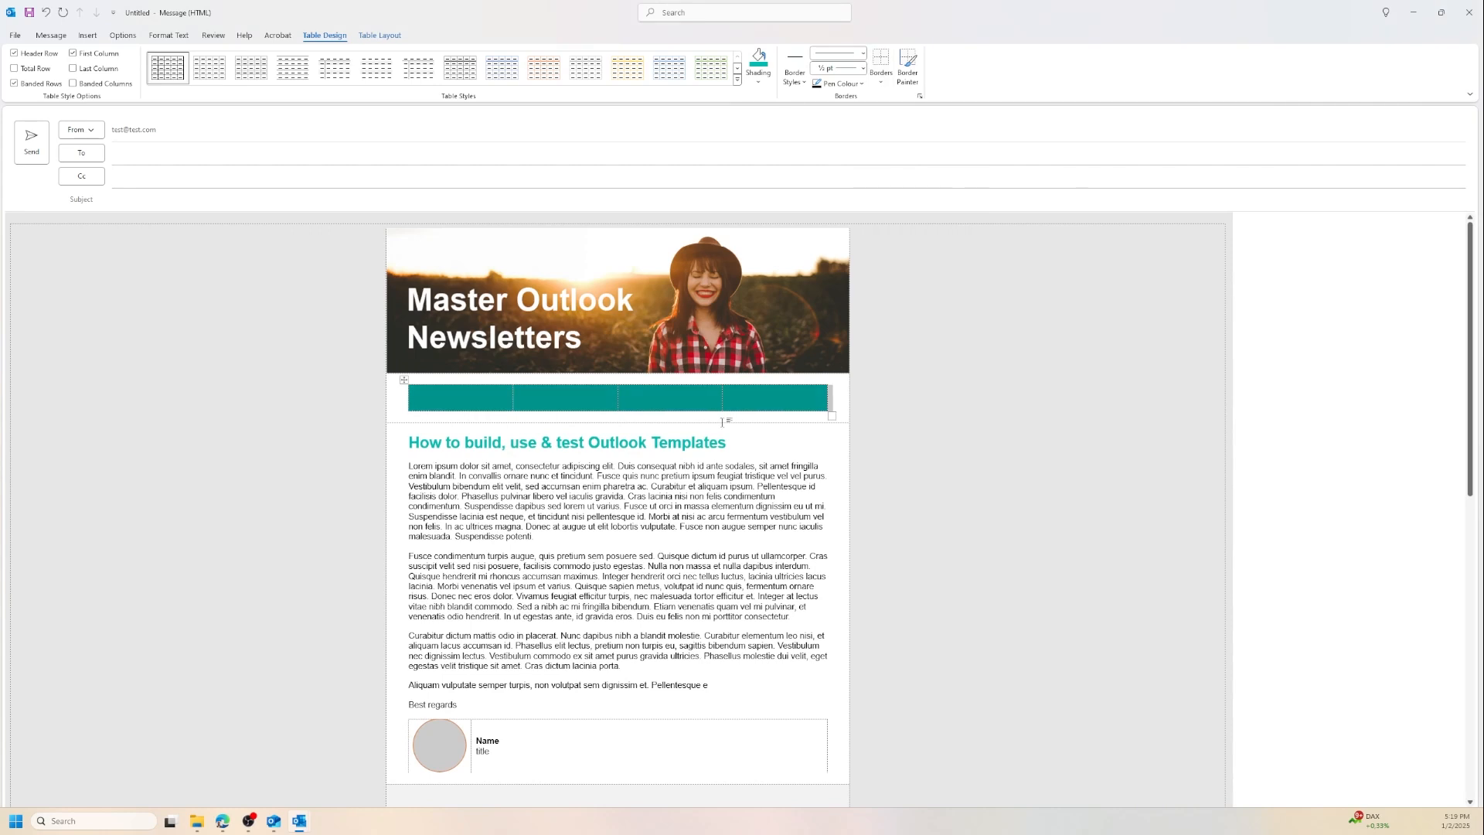
left_click(738, 402)
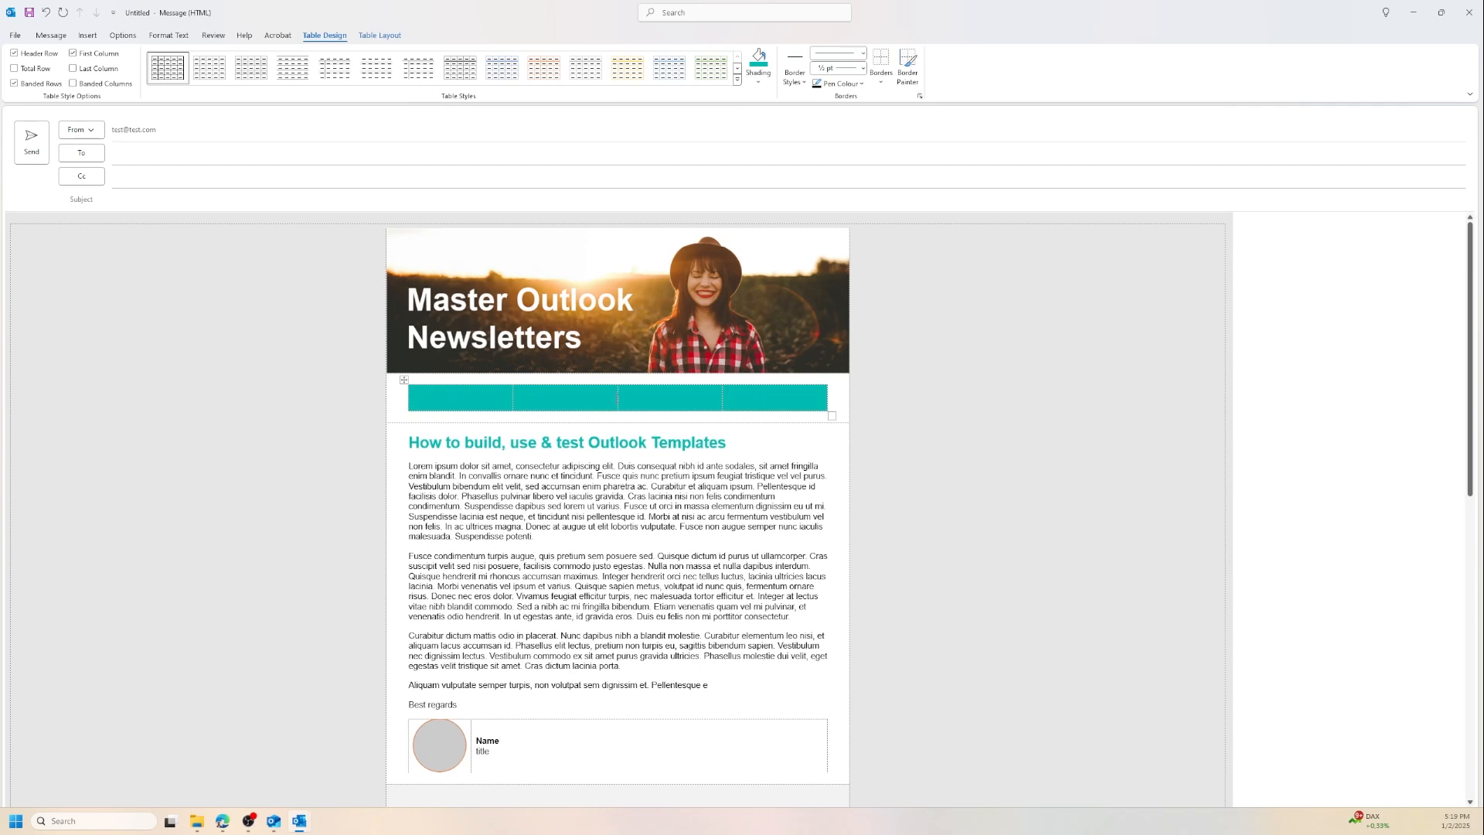
Step: Set the border pen to 3 pt and white, and paint the three vertical dividers between the teal cells
left_click(863, 68)
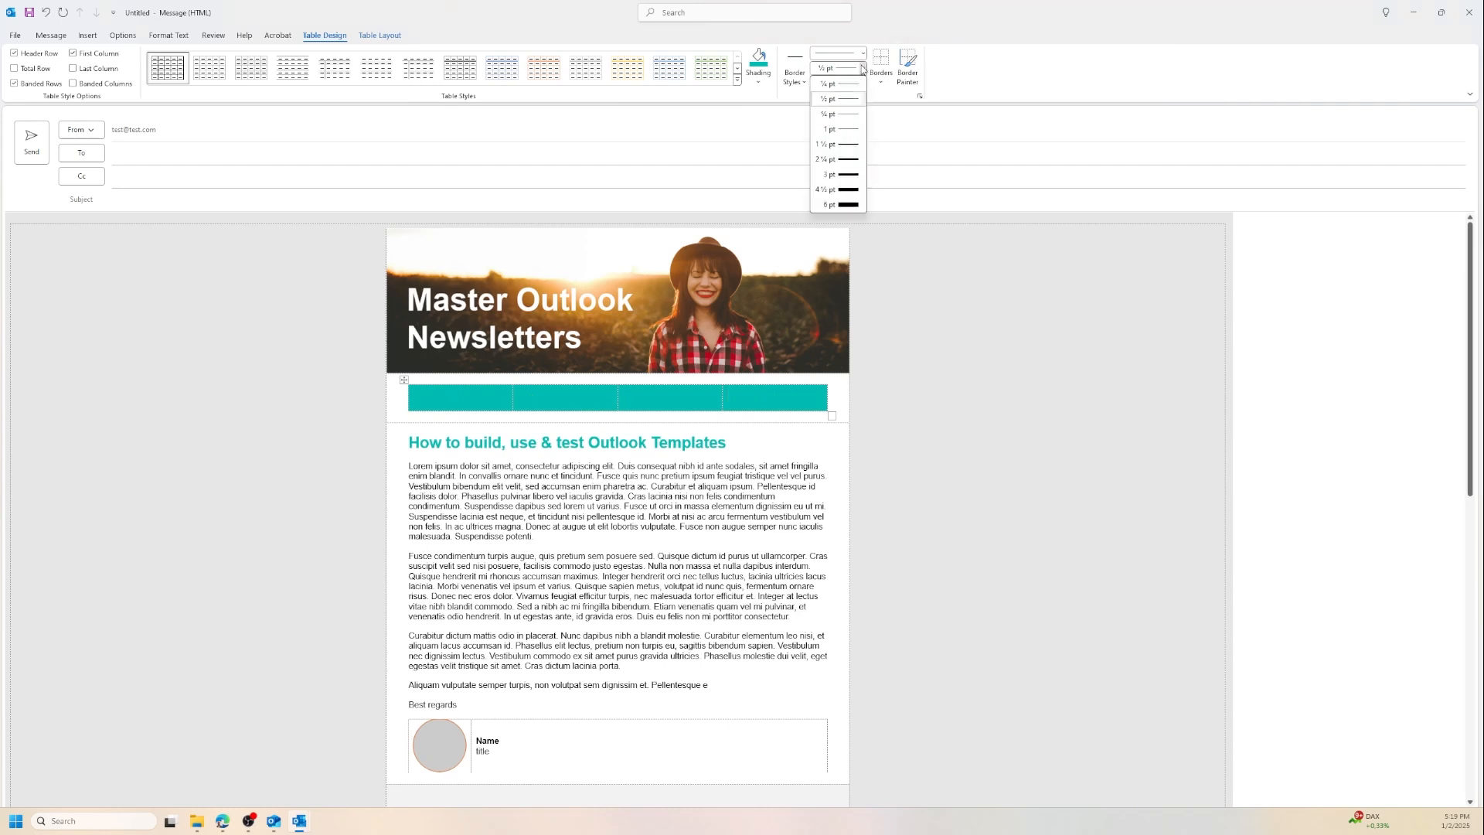
left_click(848, 175)
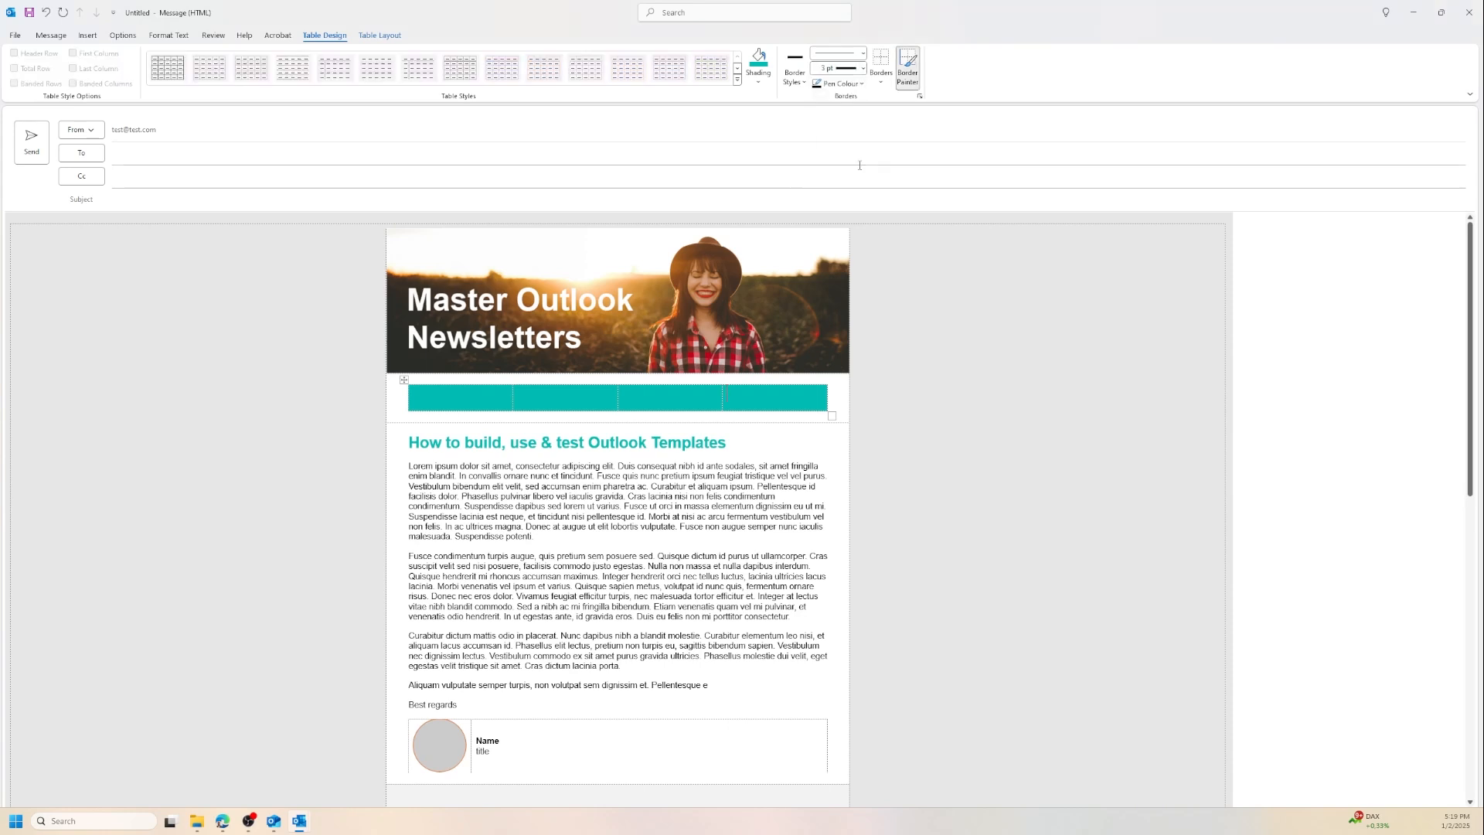
left_click(860, 84)
left_click(816, 158)
left_click(880, 84)
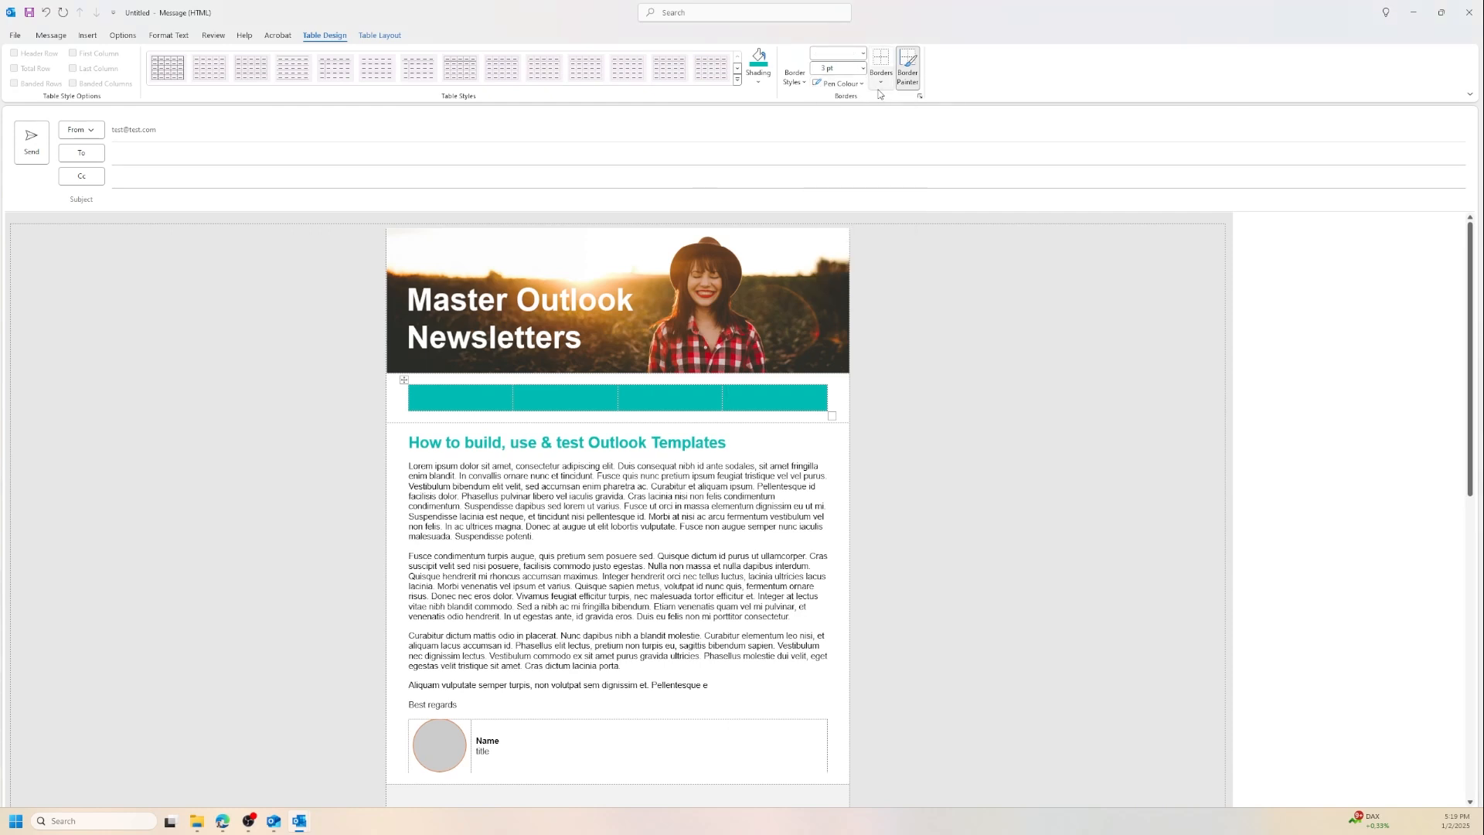
left_click(400, 379)
left_click(513, 397)
left_click(622, 398)
left_click(725, 397)
Step: Switch the inside vertical borders of the teal table off and back on
left_click(404, 379)
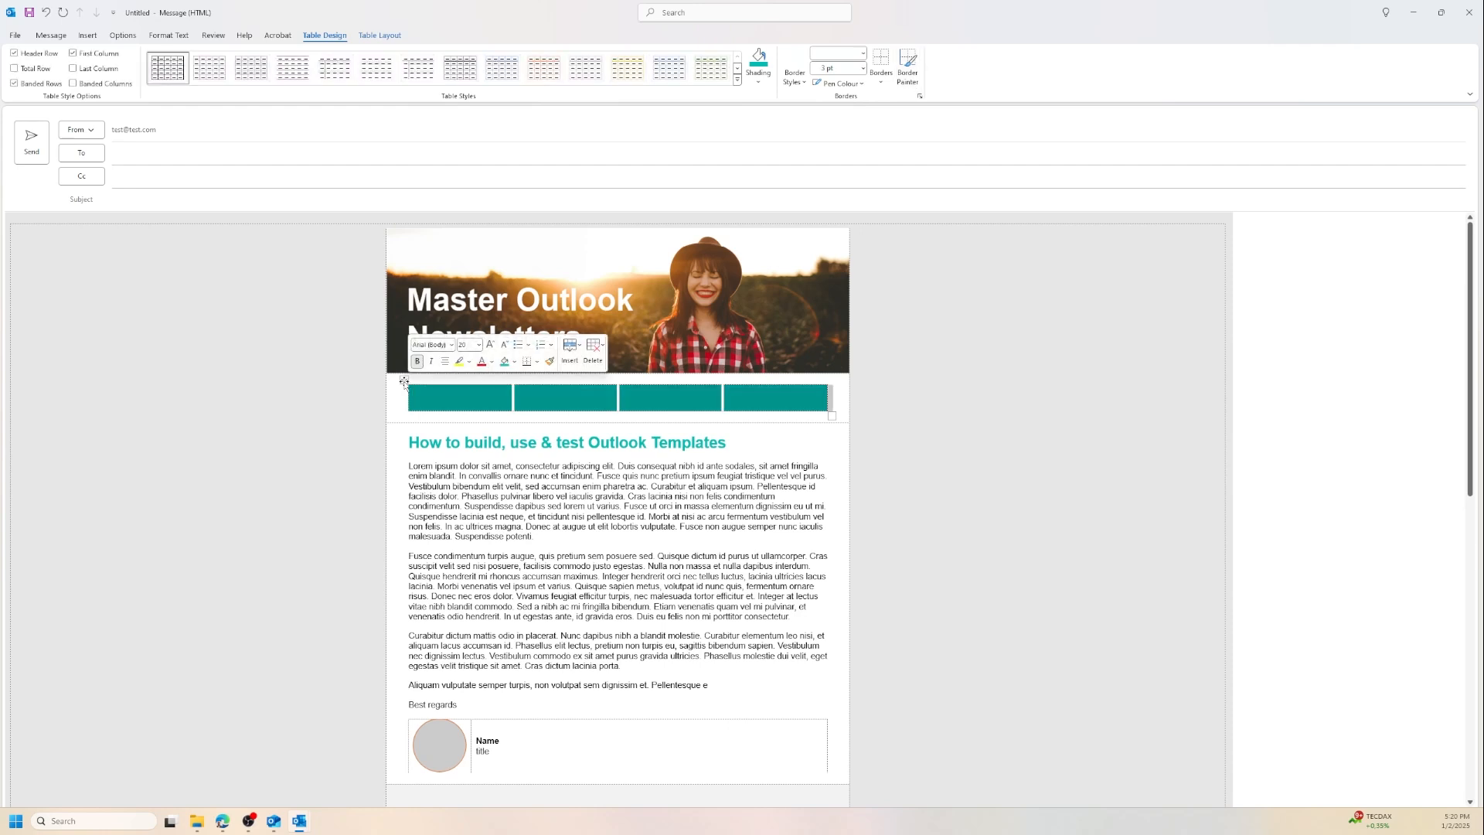
left_click(885, 80)
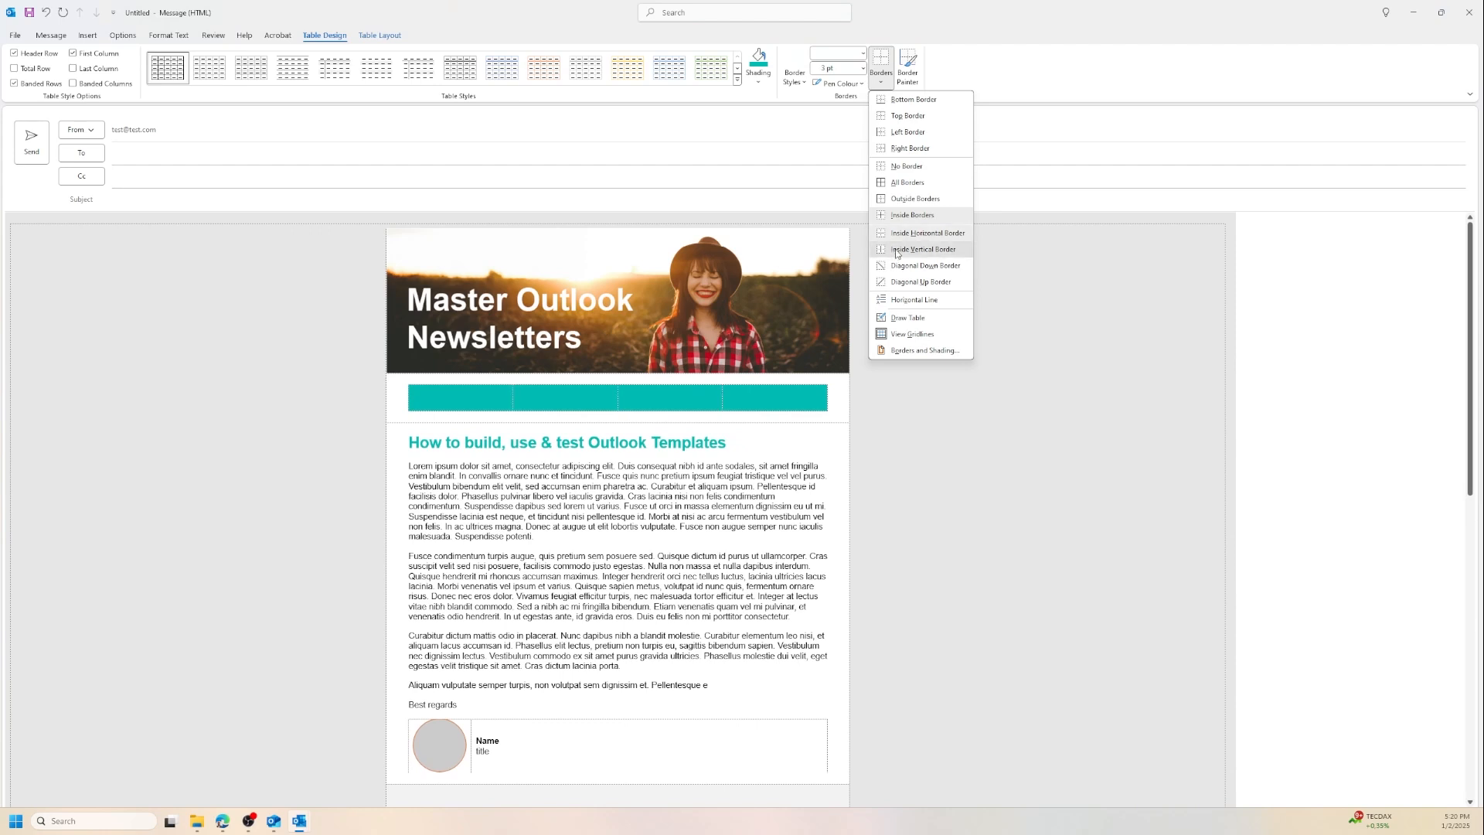
left_click(895, 250)
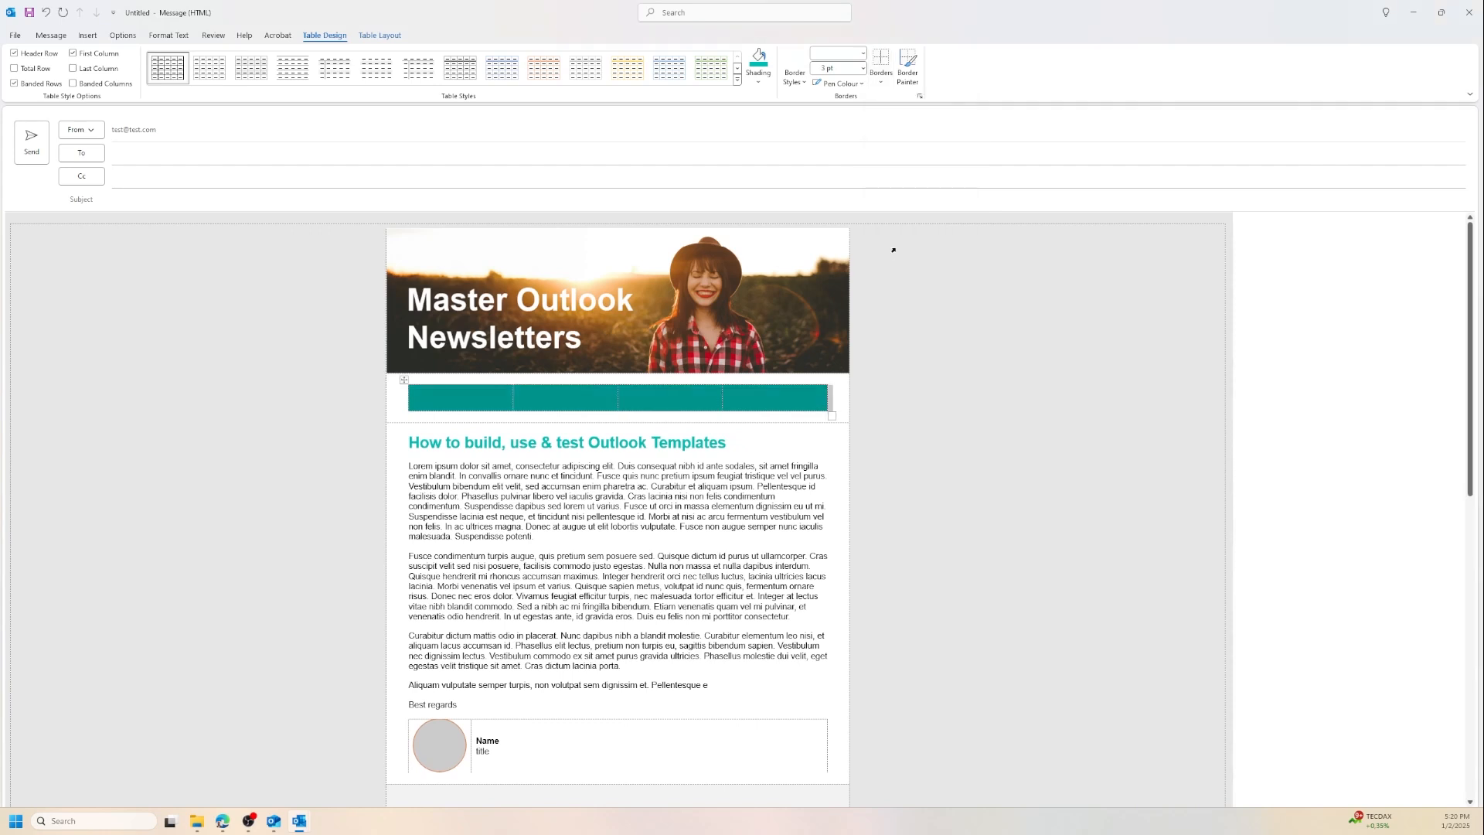
left_click(886, 59)
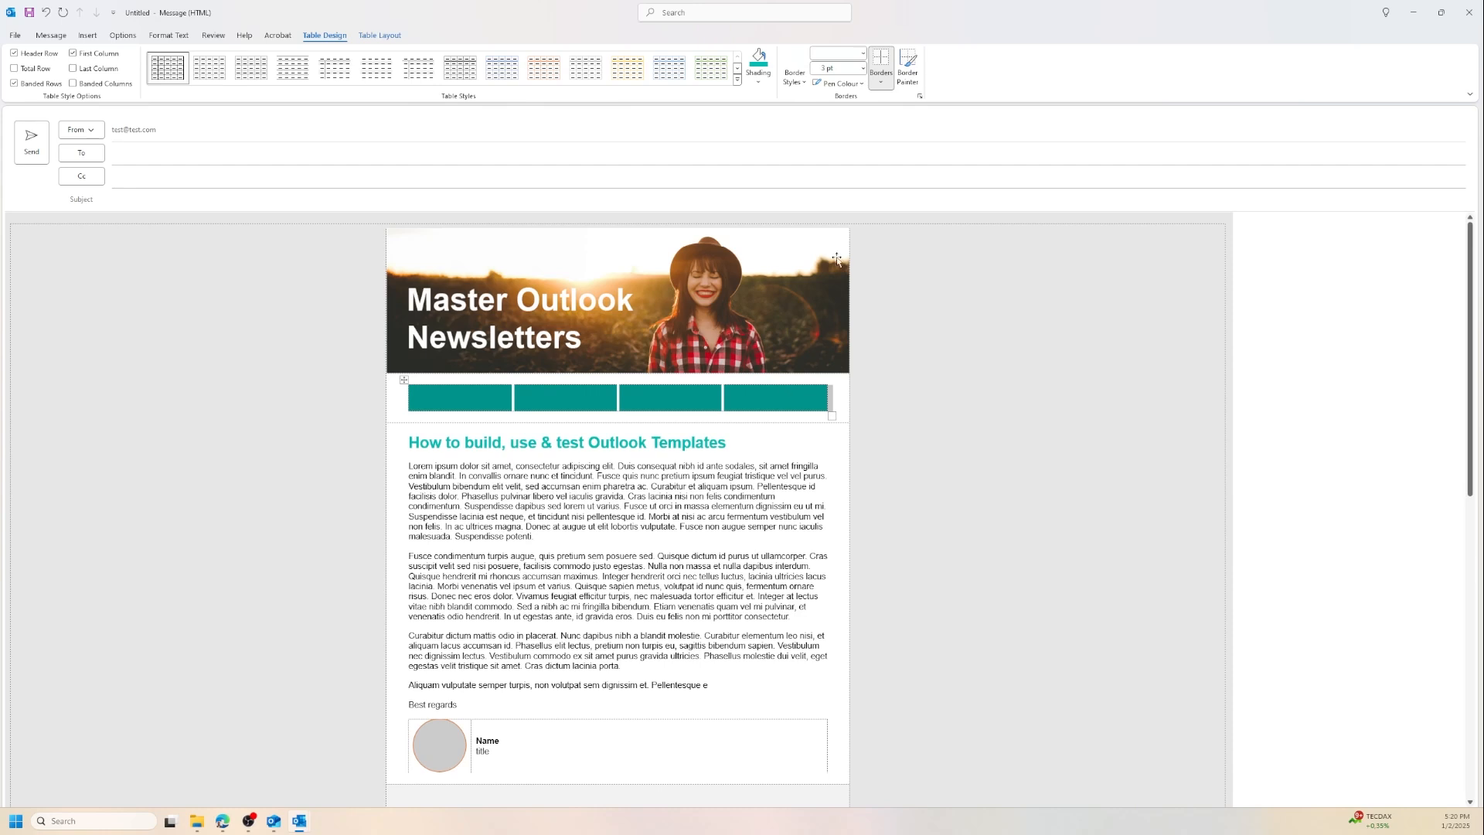
left_click(557, 404)
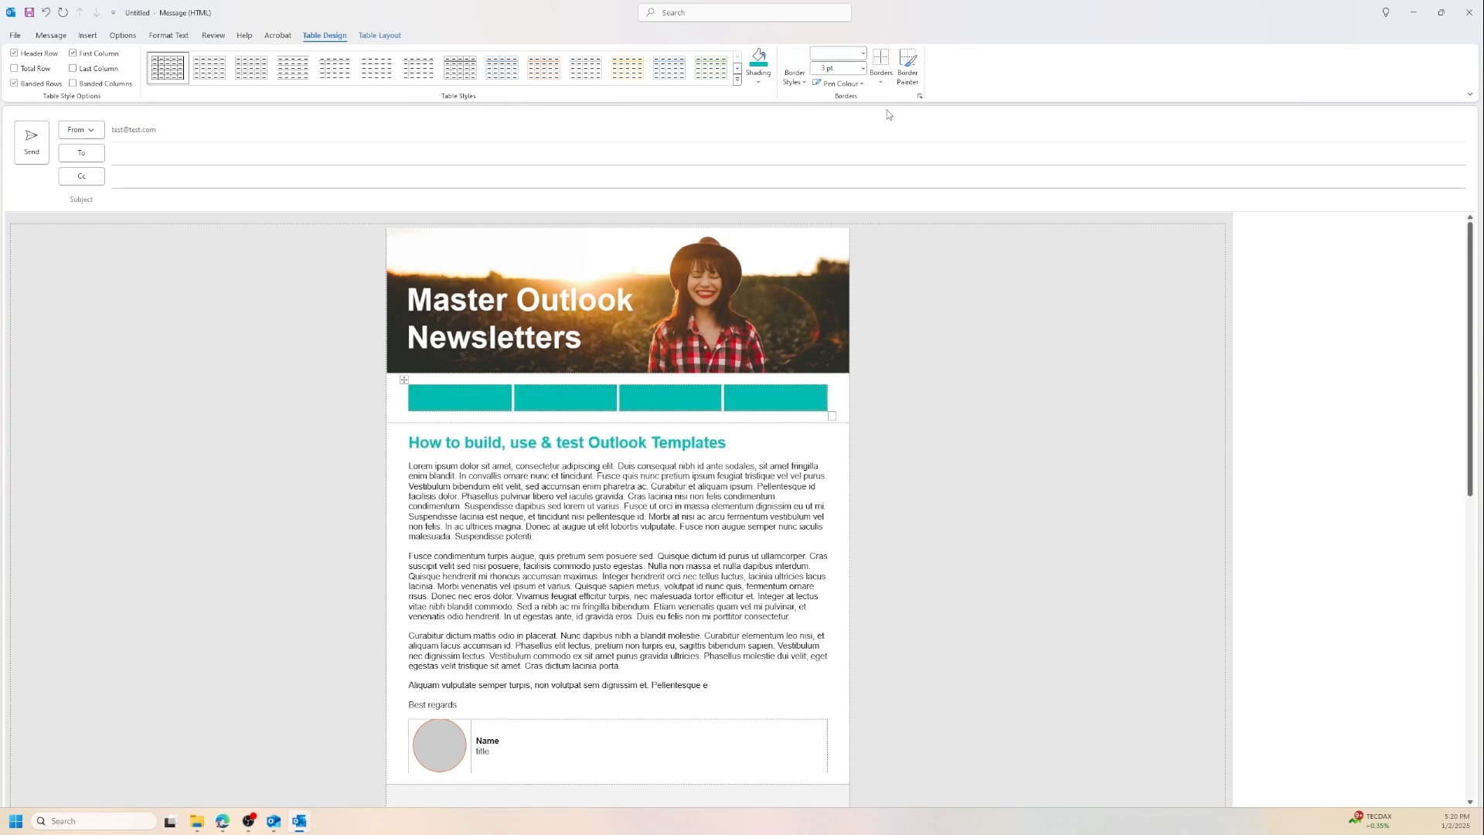
Step: Set the border weight to 4½ pt and repaint the three dividers between the teal cells, closing the Border Painter
left_click(862, 68)
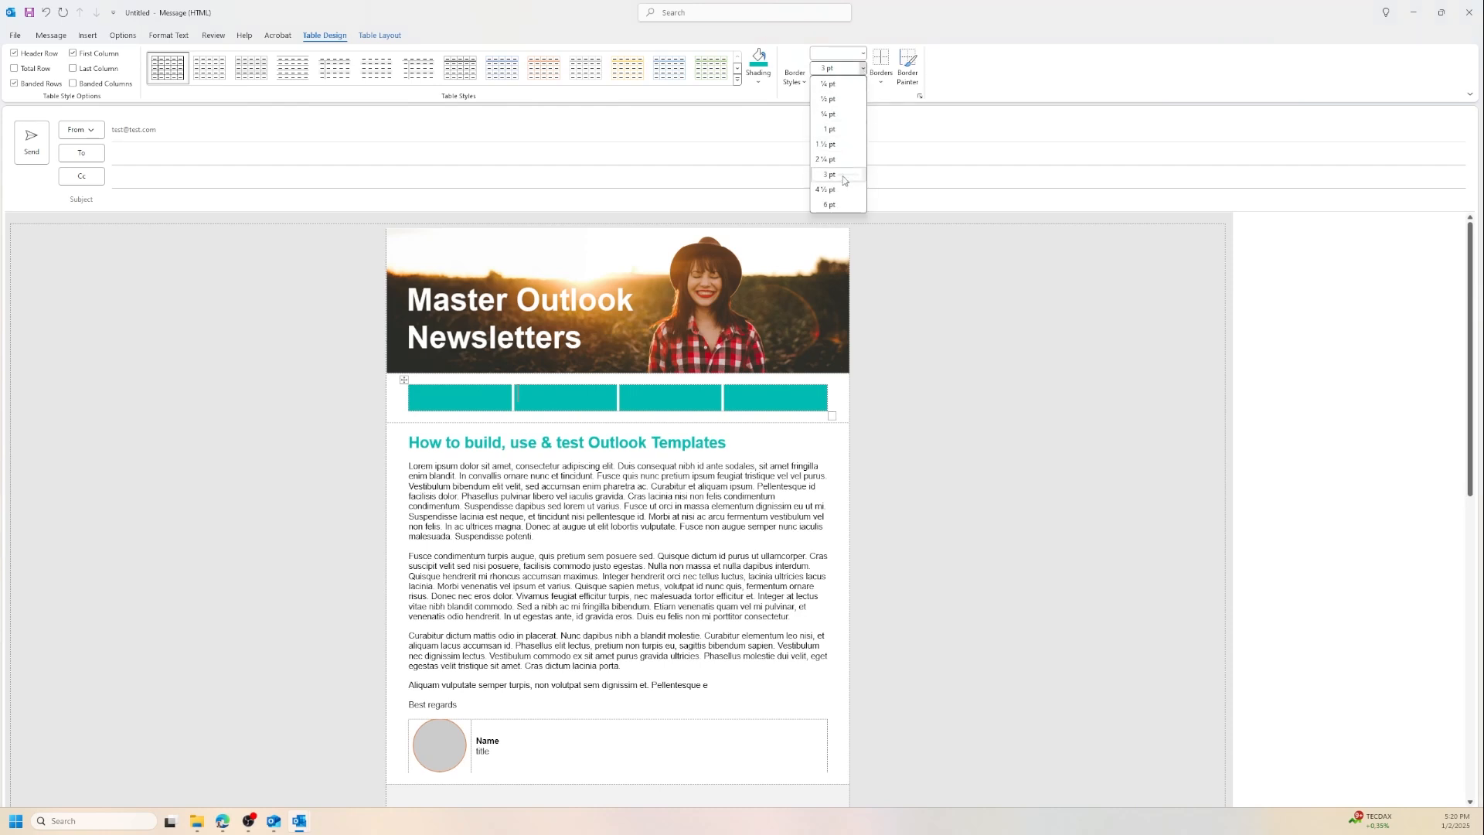
left_click(843, 189)
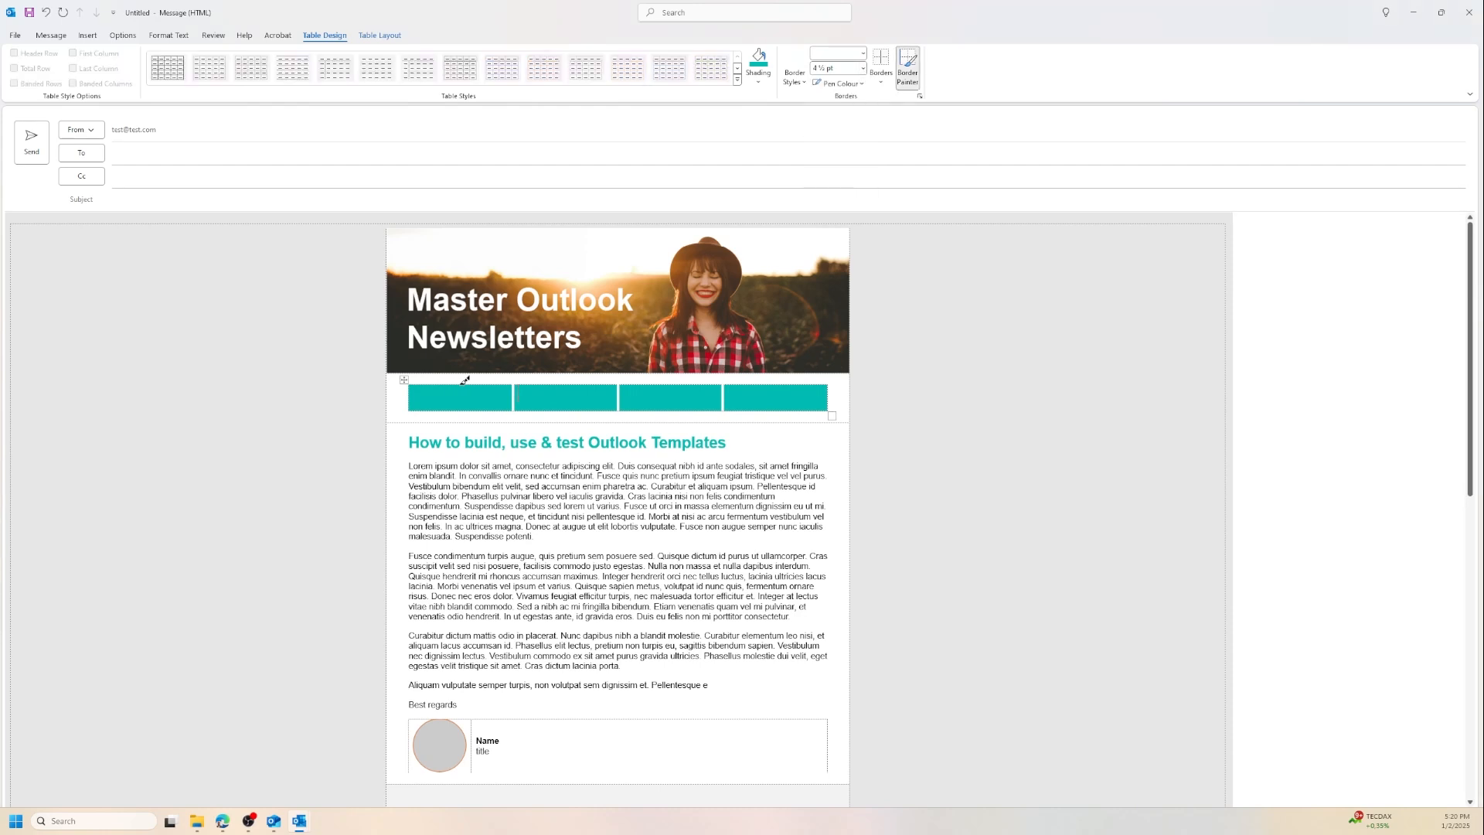
left_click(515, 392)
left_click(618, 394)
left_click(722, 394)
left_click(912, 74)
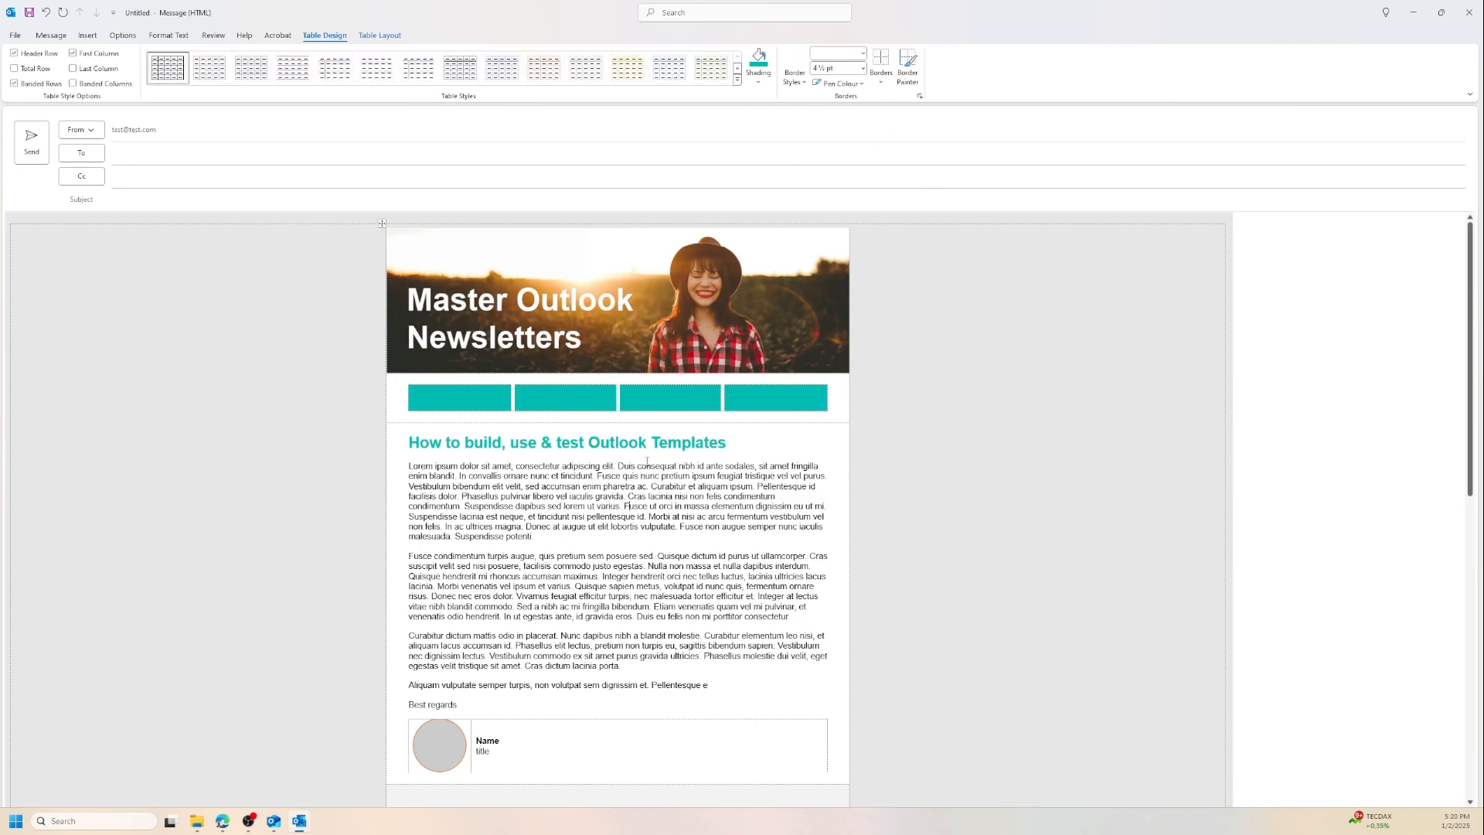
Step: Set the font colour to white in the first teal cell and enter the label "Intro"
scroll(642, 477, "down", 2)
scroll(642, 477, "up", 2)
scroll(153, 41, "up", 6)
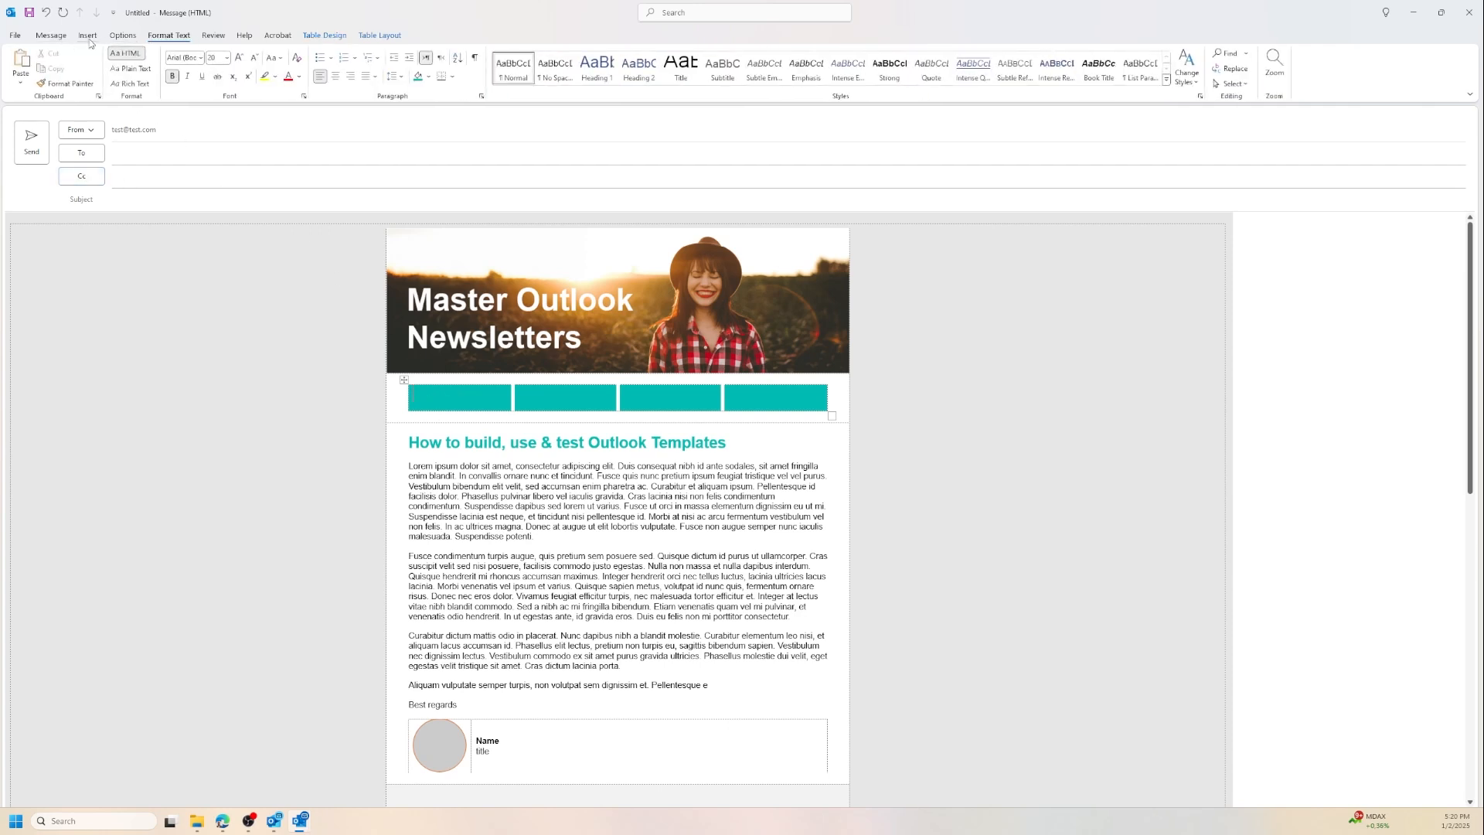
left_click(158, 36)
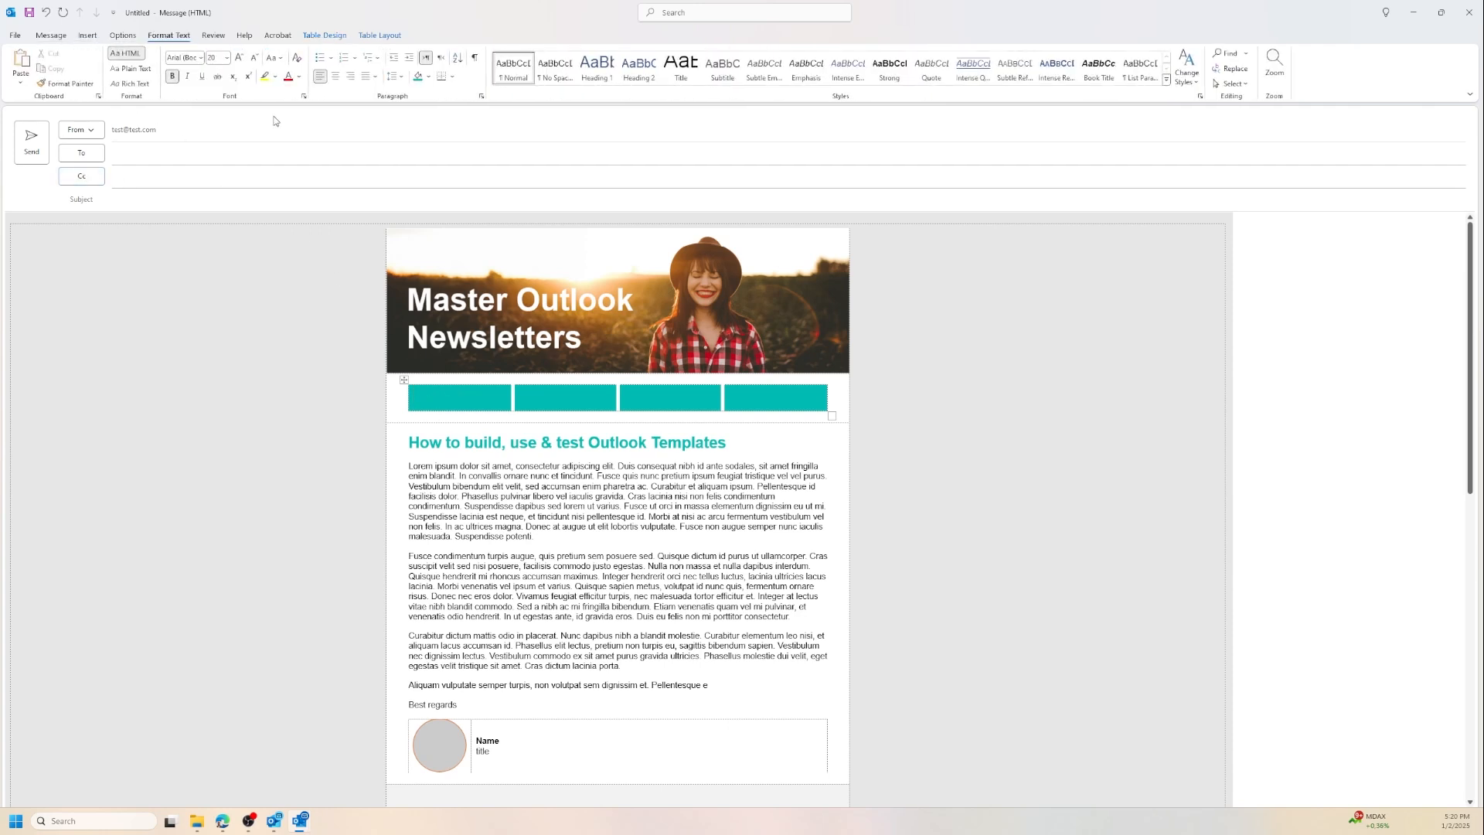
left_click(300, 77)
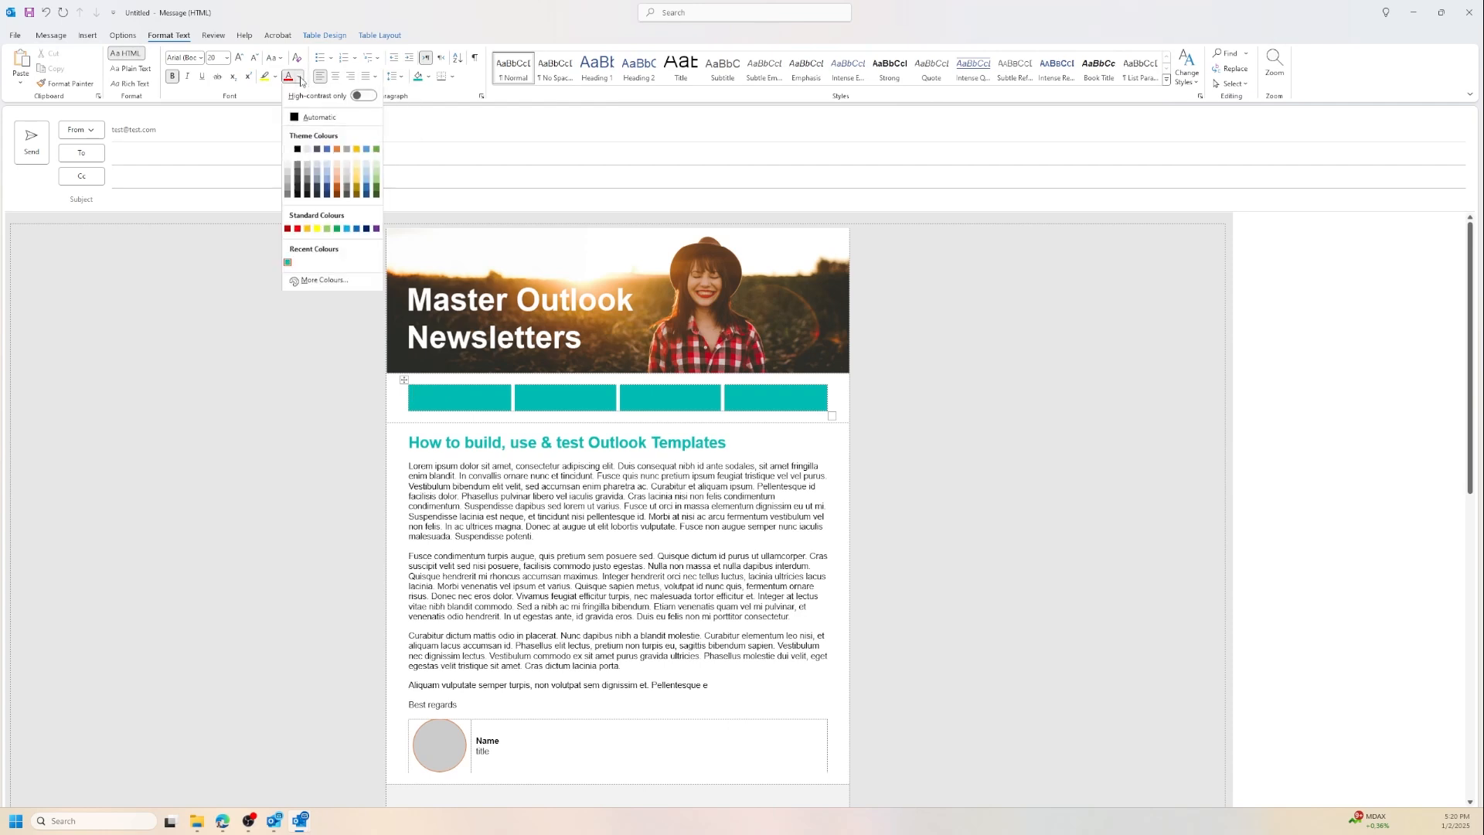
left_click(288, 151)
type("f")
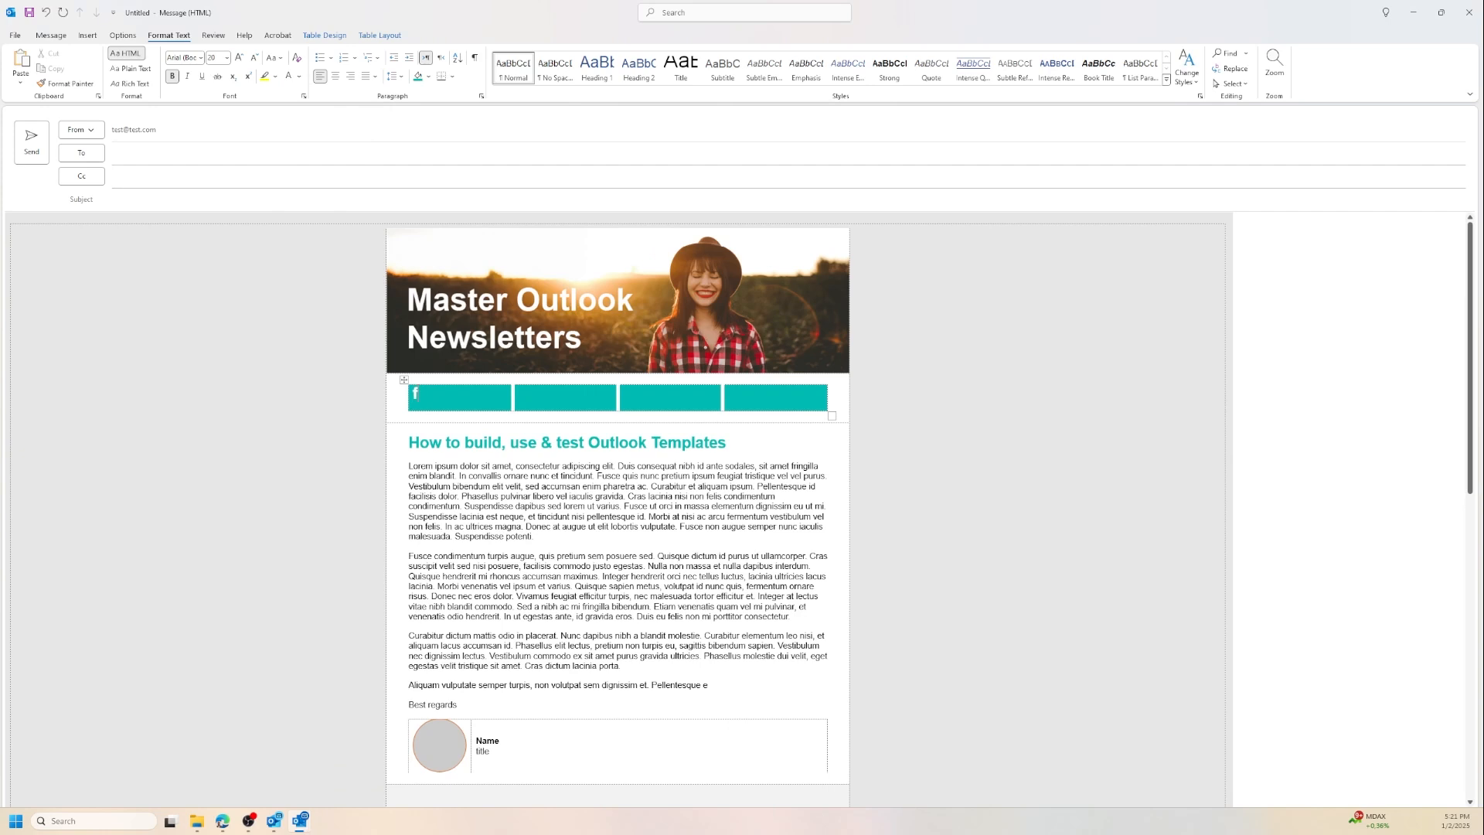
key("BackSpace")
type("Intro")
Step: Apply the white font colour to all four teal cells and label the remaining three "test", "test" and "team"
scroll(618, 447, "down", 5)
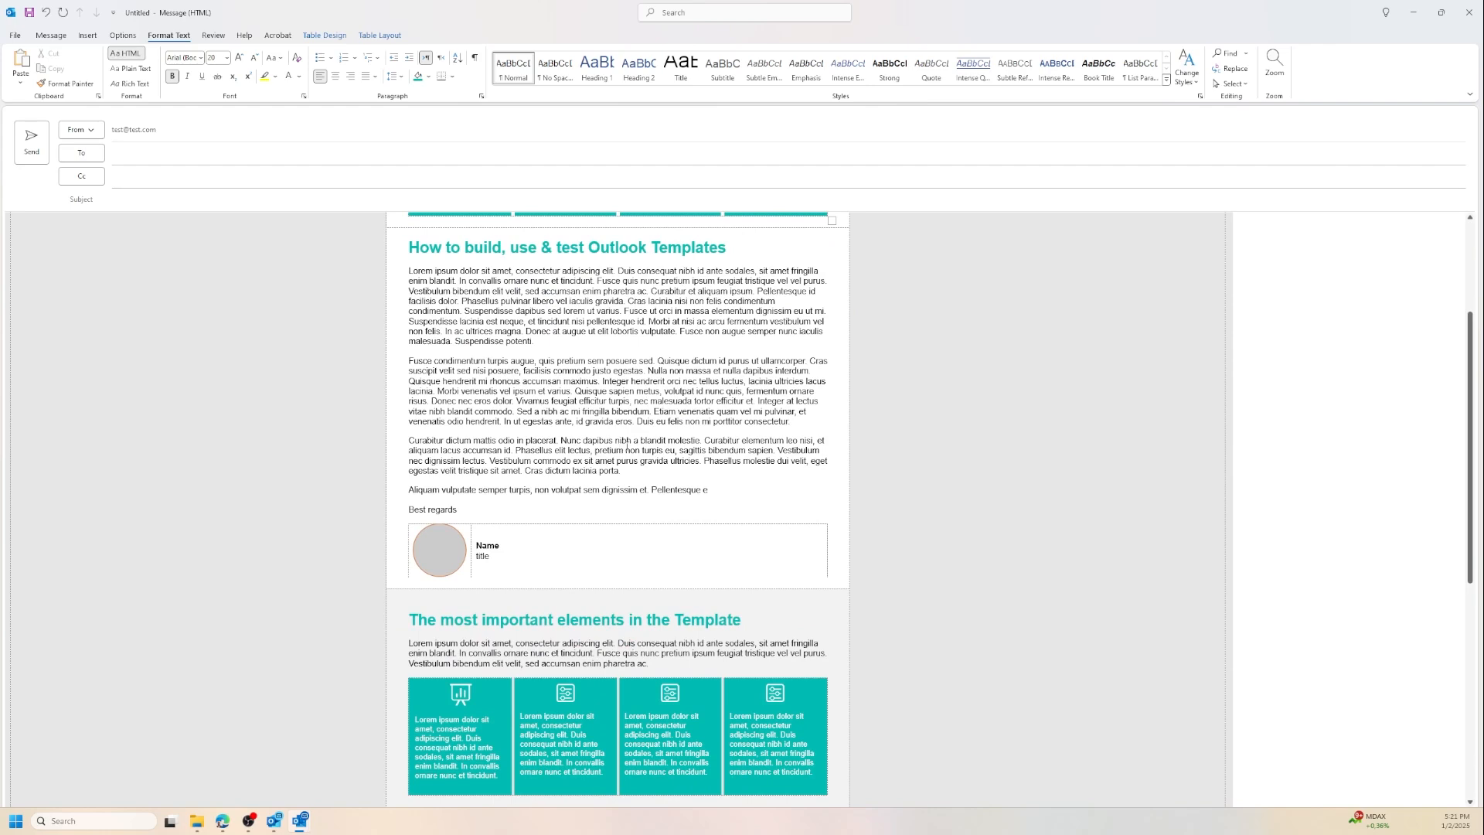
scroll(628, 440, "up", 5)
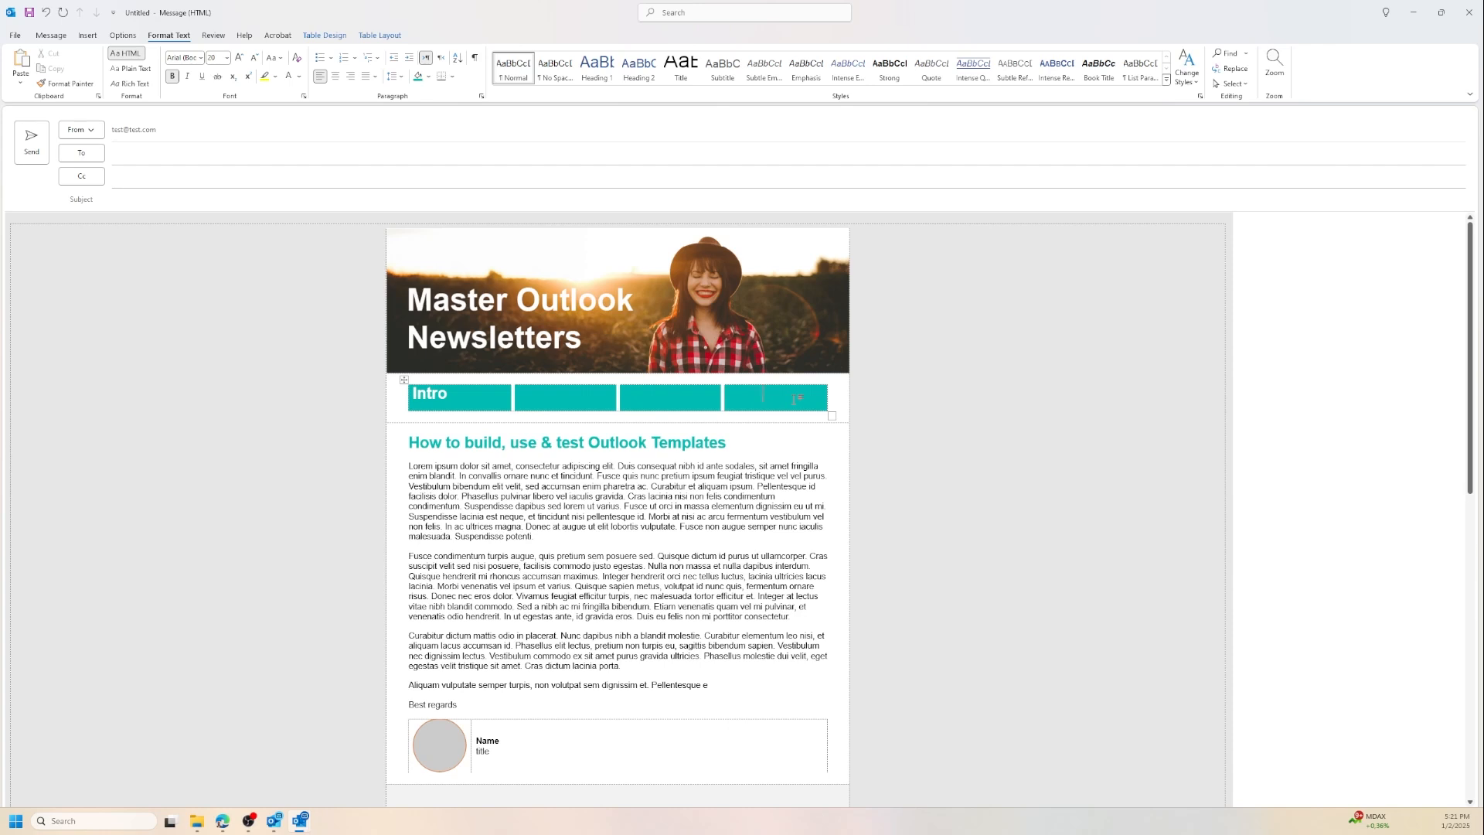
left_click_drag(795, 399, 464, 398)
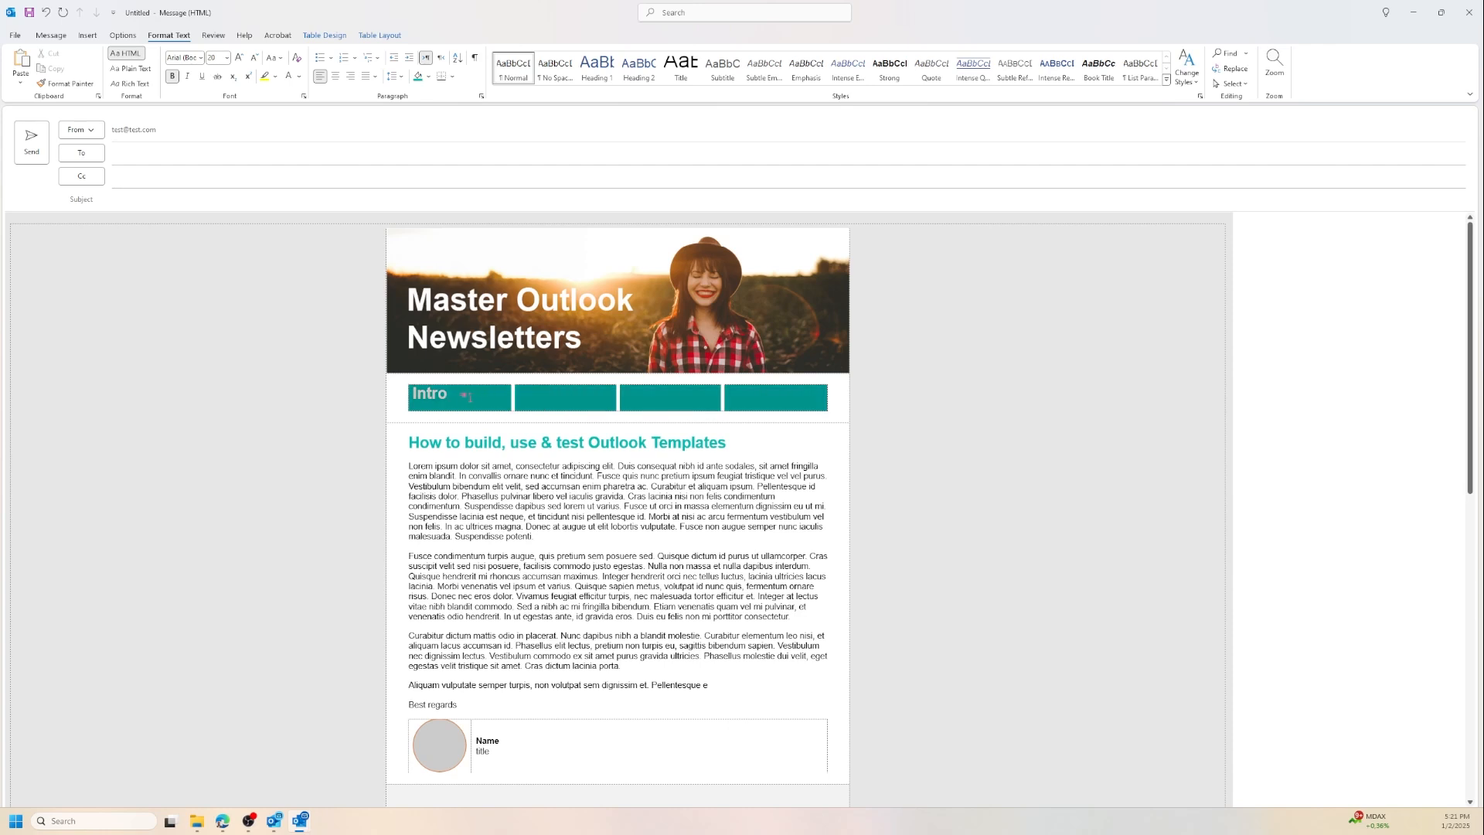
left_click(288, 75)
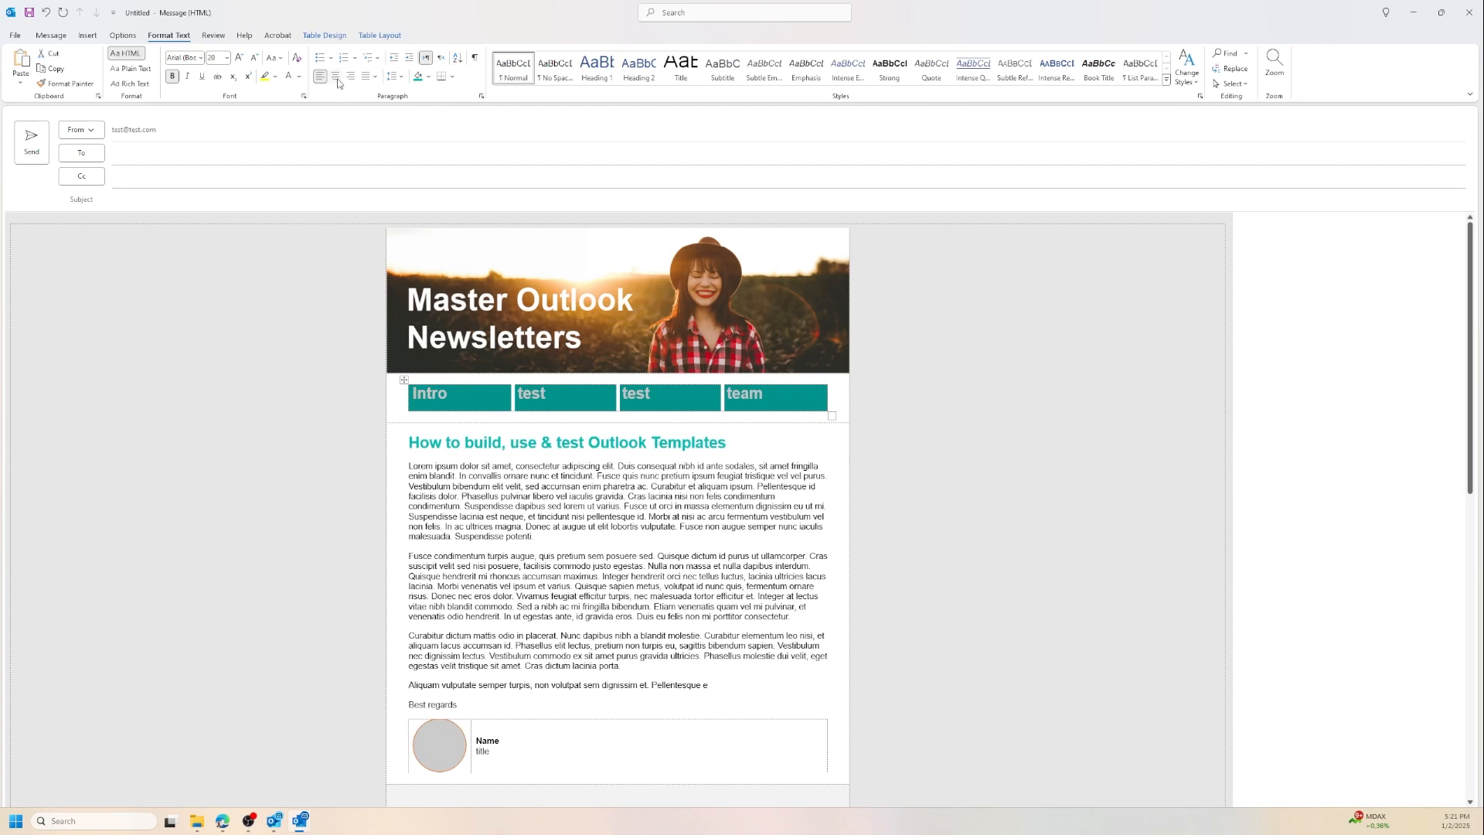
Step: Centre the four labels horizontally and vertically in their teal cells and reduce their font size to 12
left_click(389, 37)
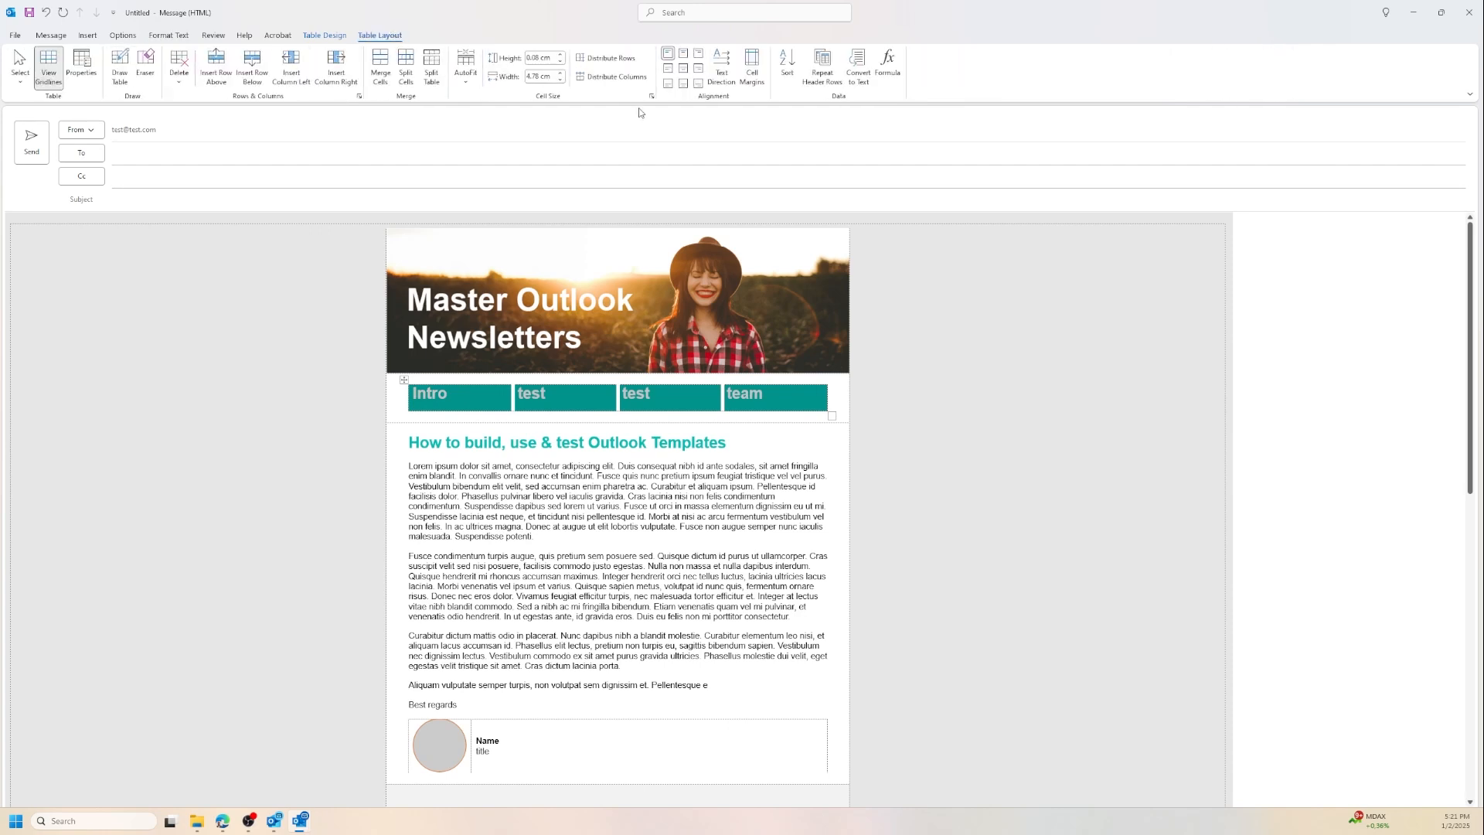
left_click(683, 69)
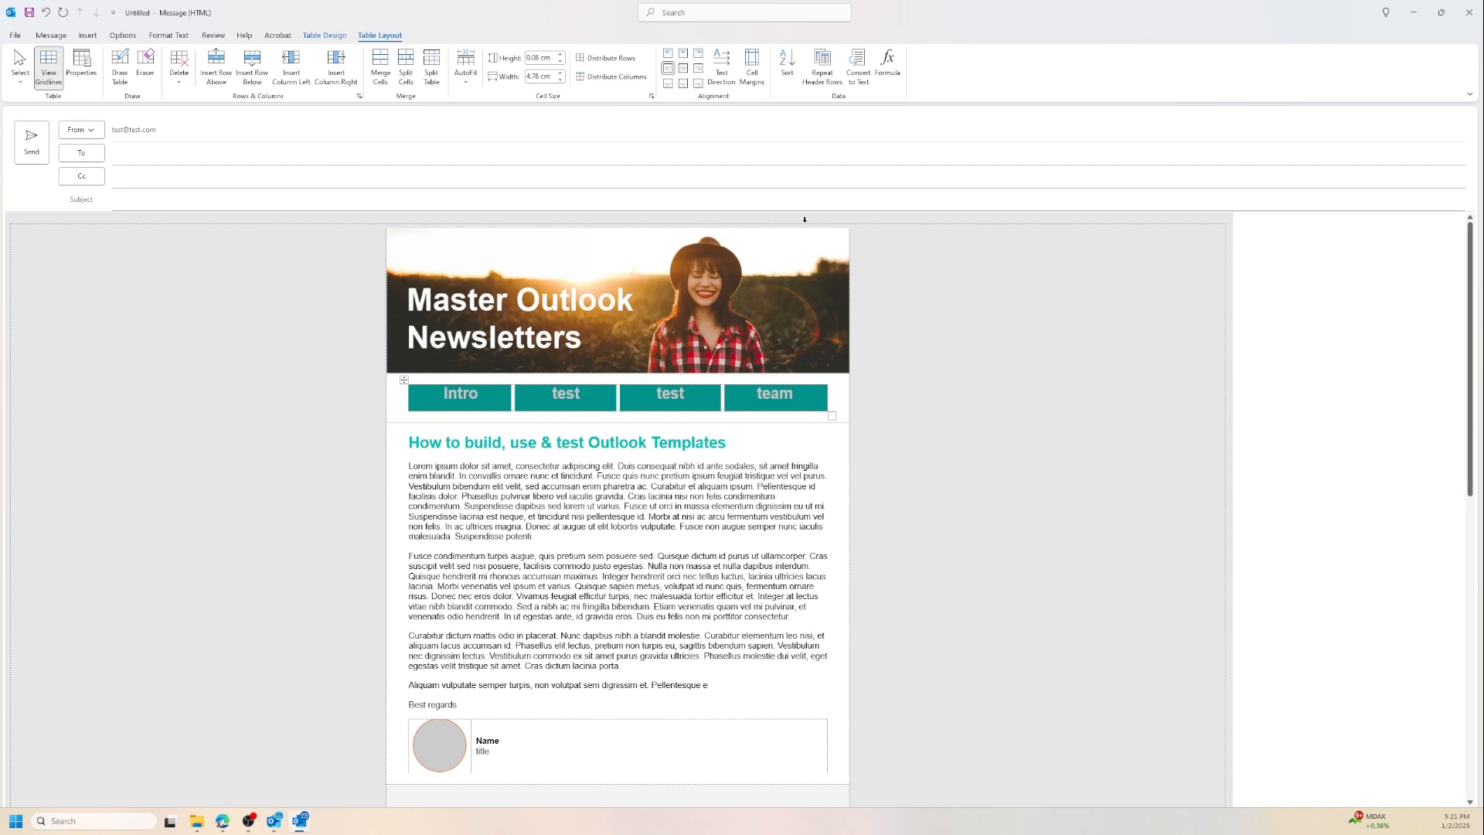
left_click(695, 394)
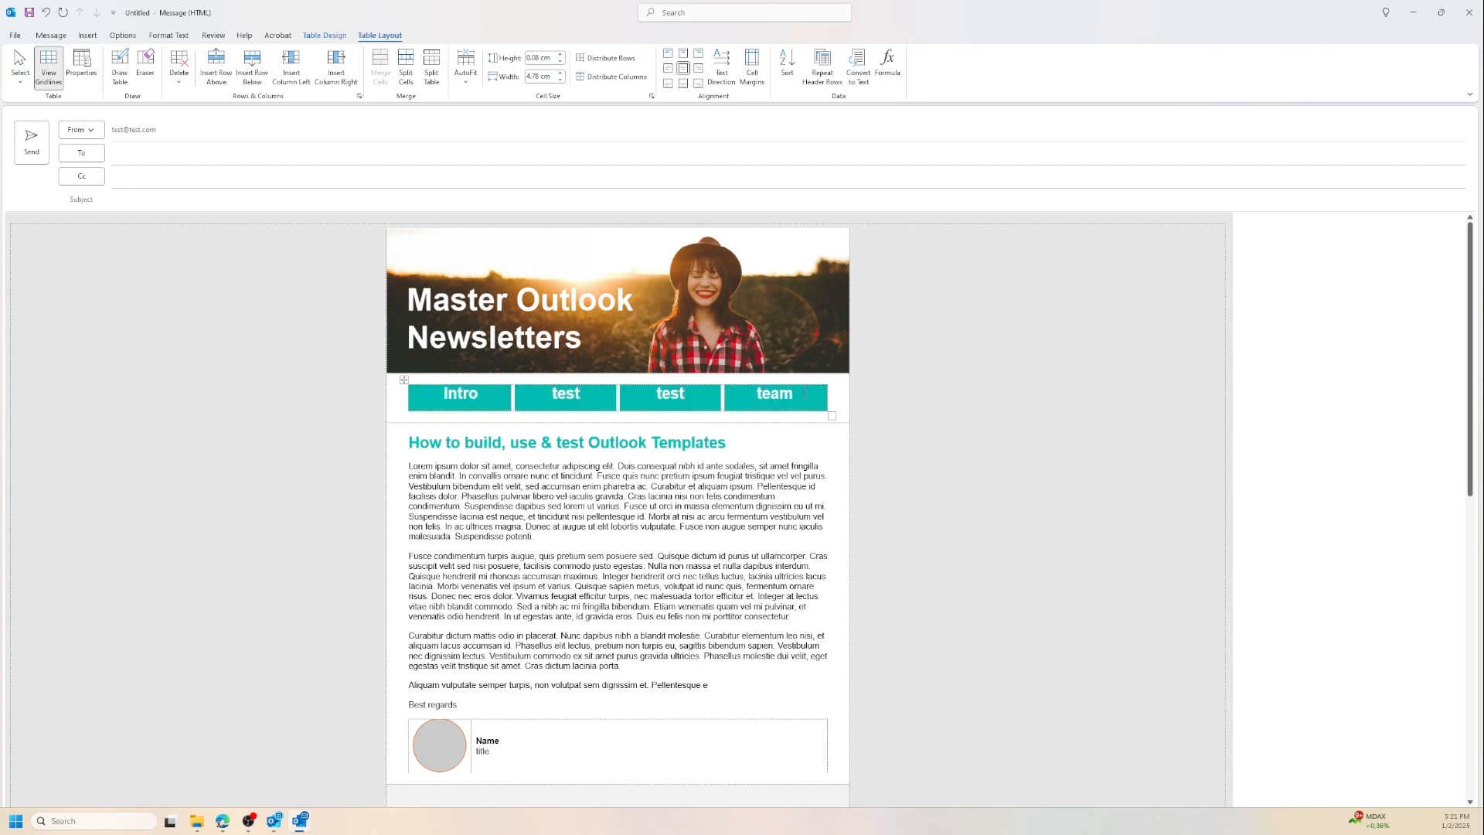
left_click_drag(804, 394, 452, 396)
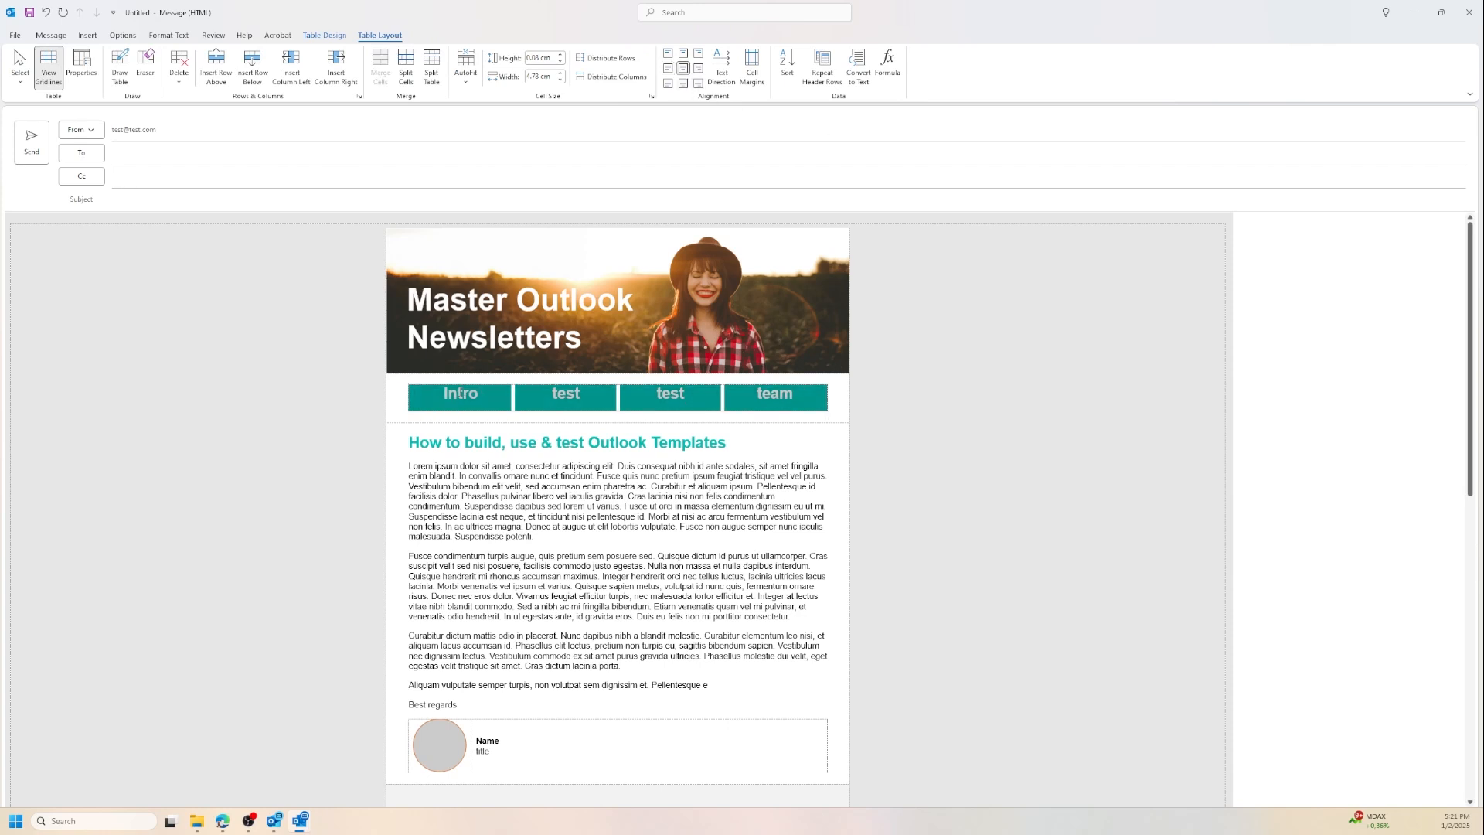
left_click(179, 36)
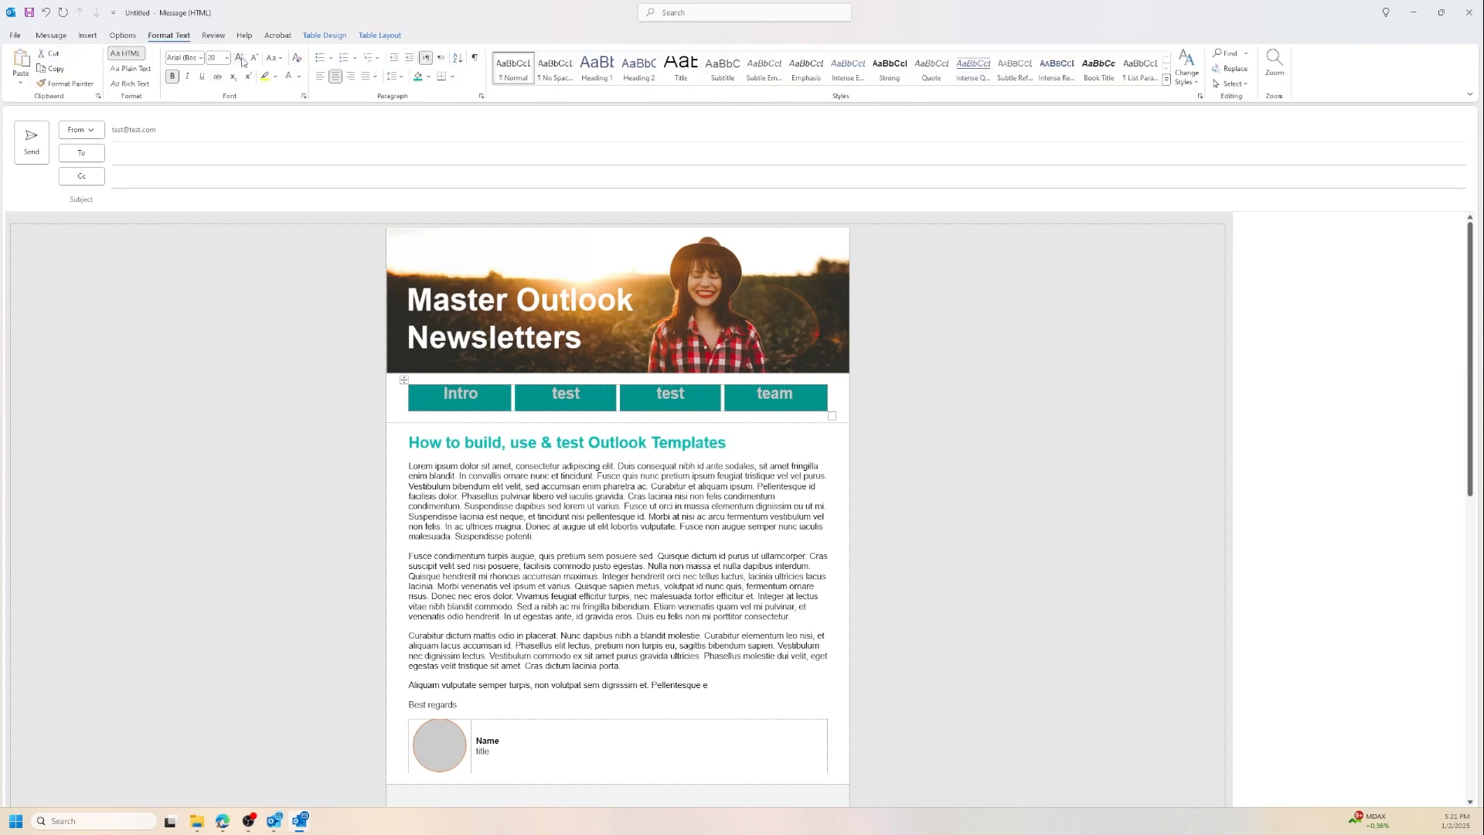
left_click(256, 59)
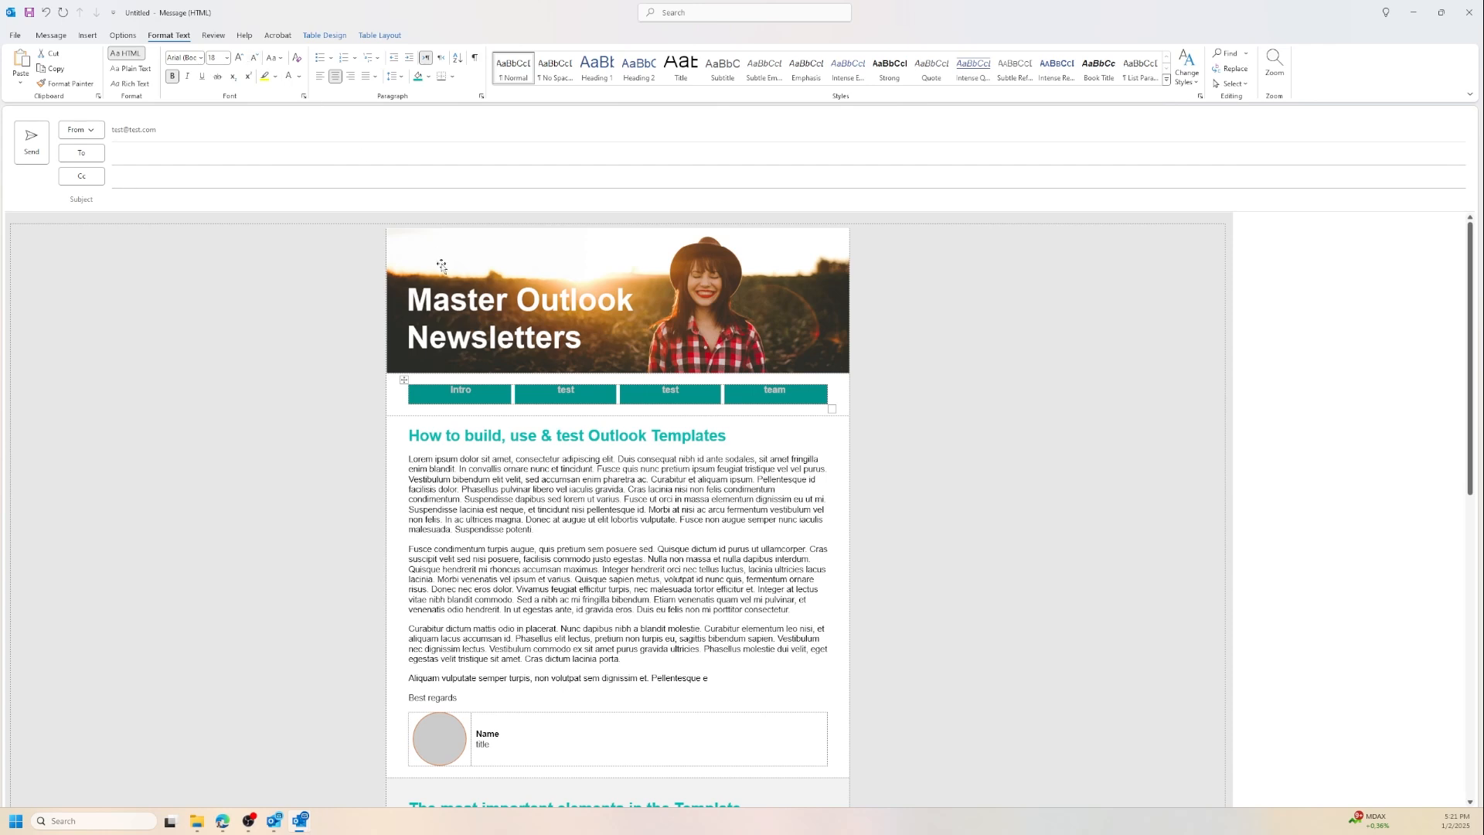
Step: Set the paragraph spacing after the four navigation labels to 0 pt
left_click(393, 36)
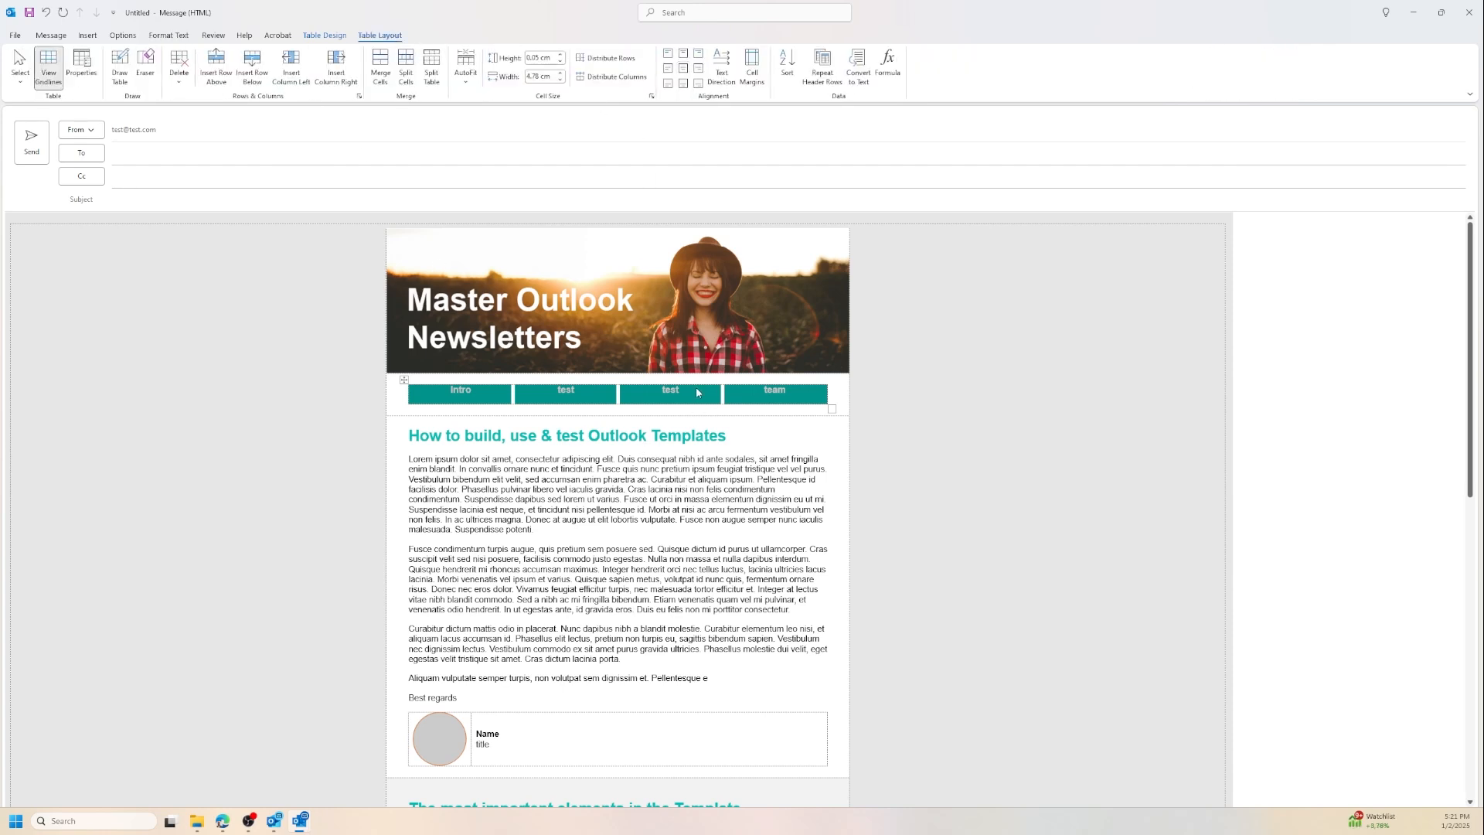
left_click(792, 391)
left_click_drag(808, 395, 471, 402)
left_click(177, 37)
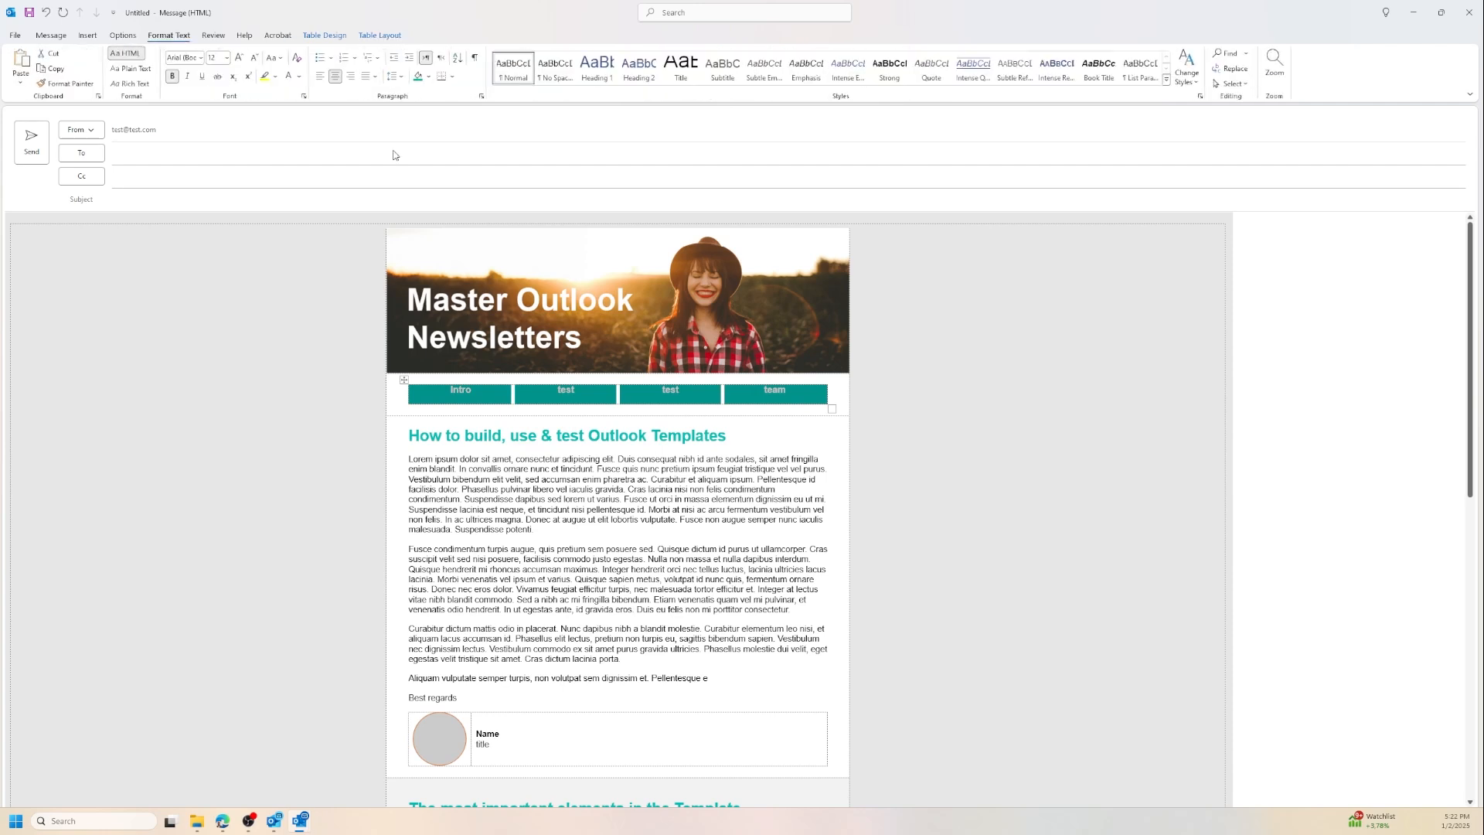
left_click(481, 96)
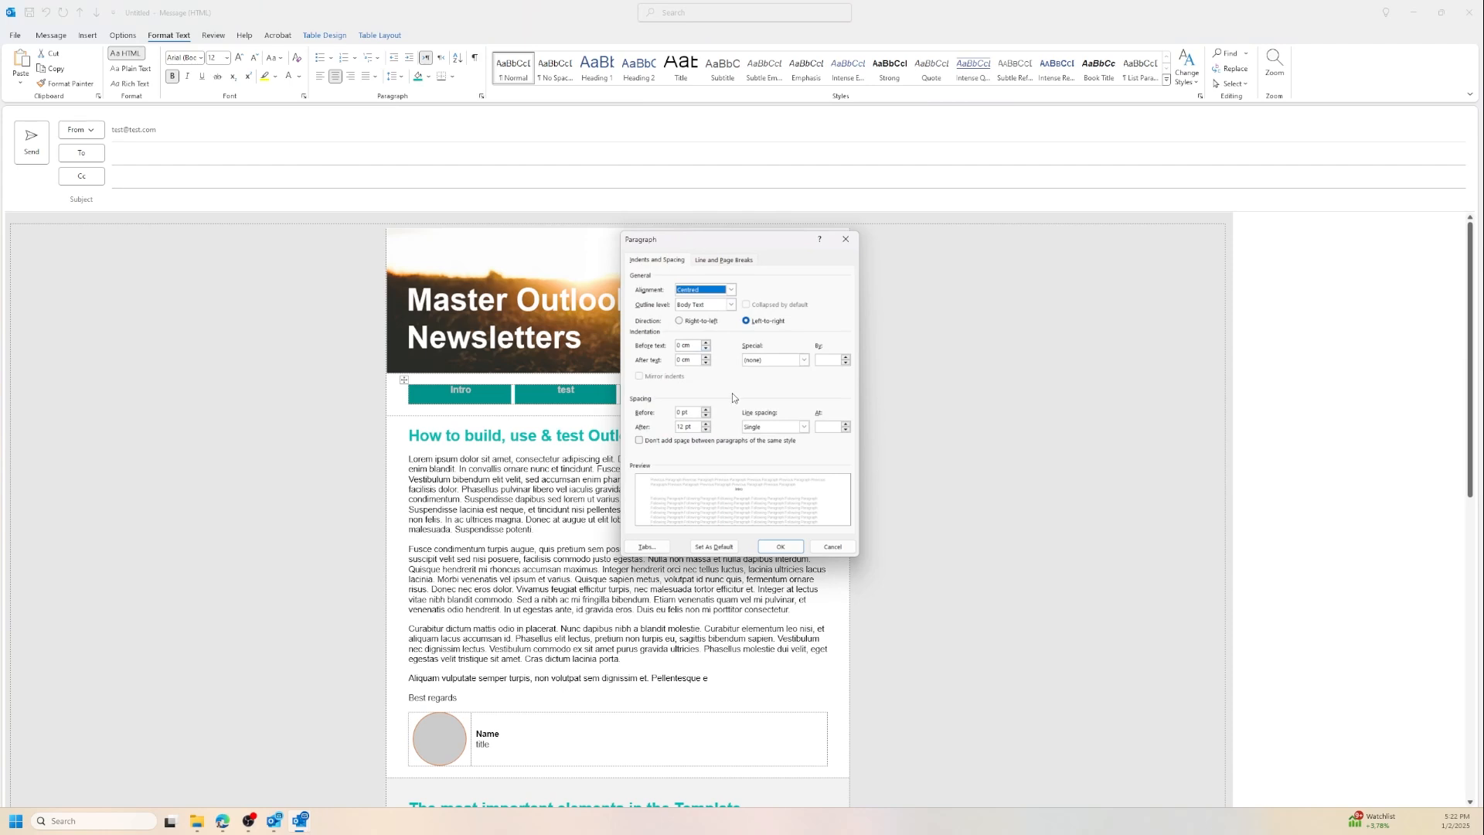
double_click(706, 430)
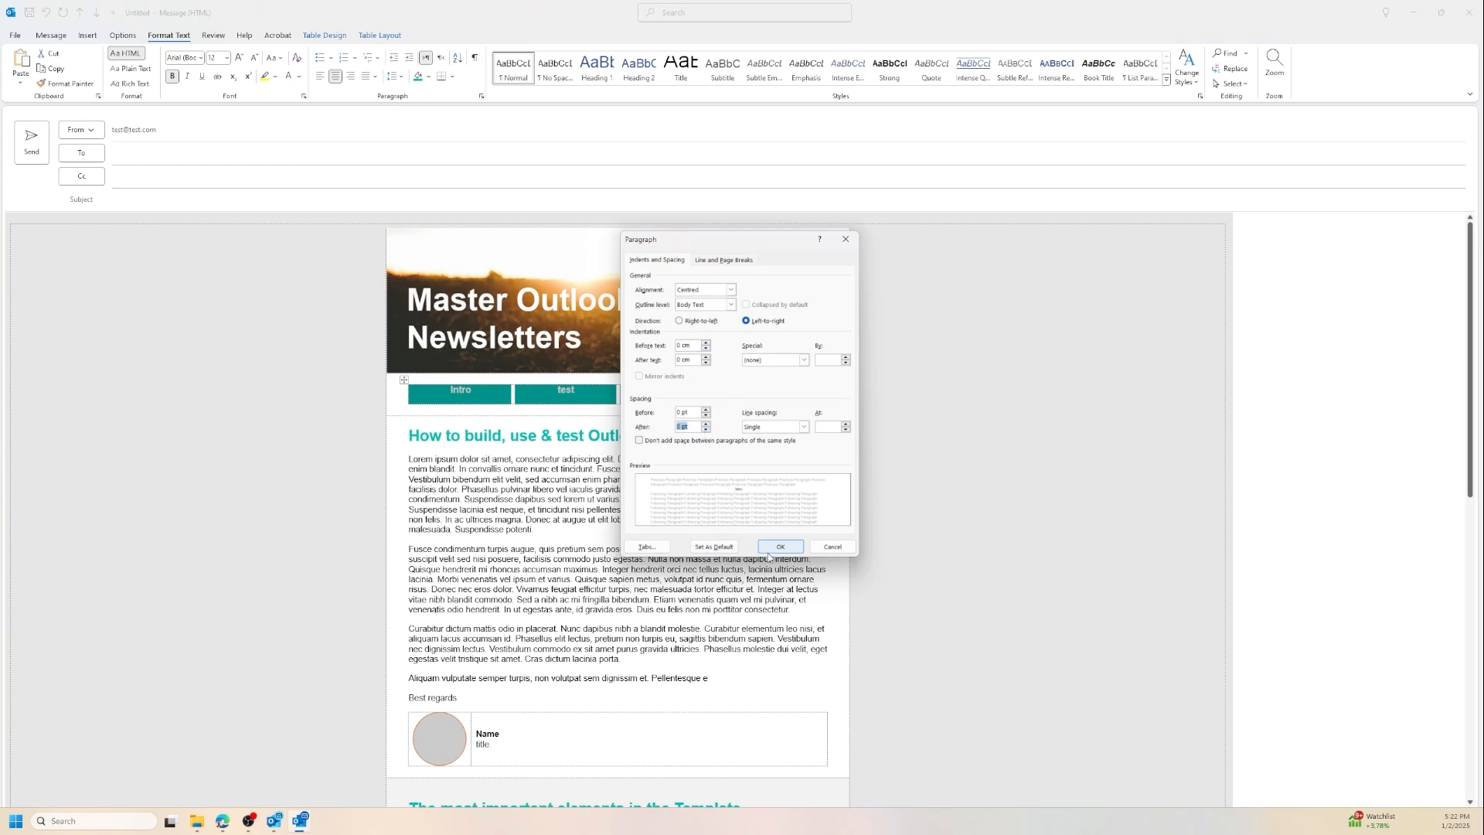
left_click(780, 547)
left_click(801, 386)
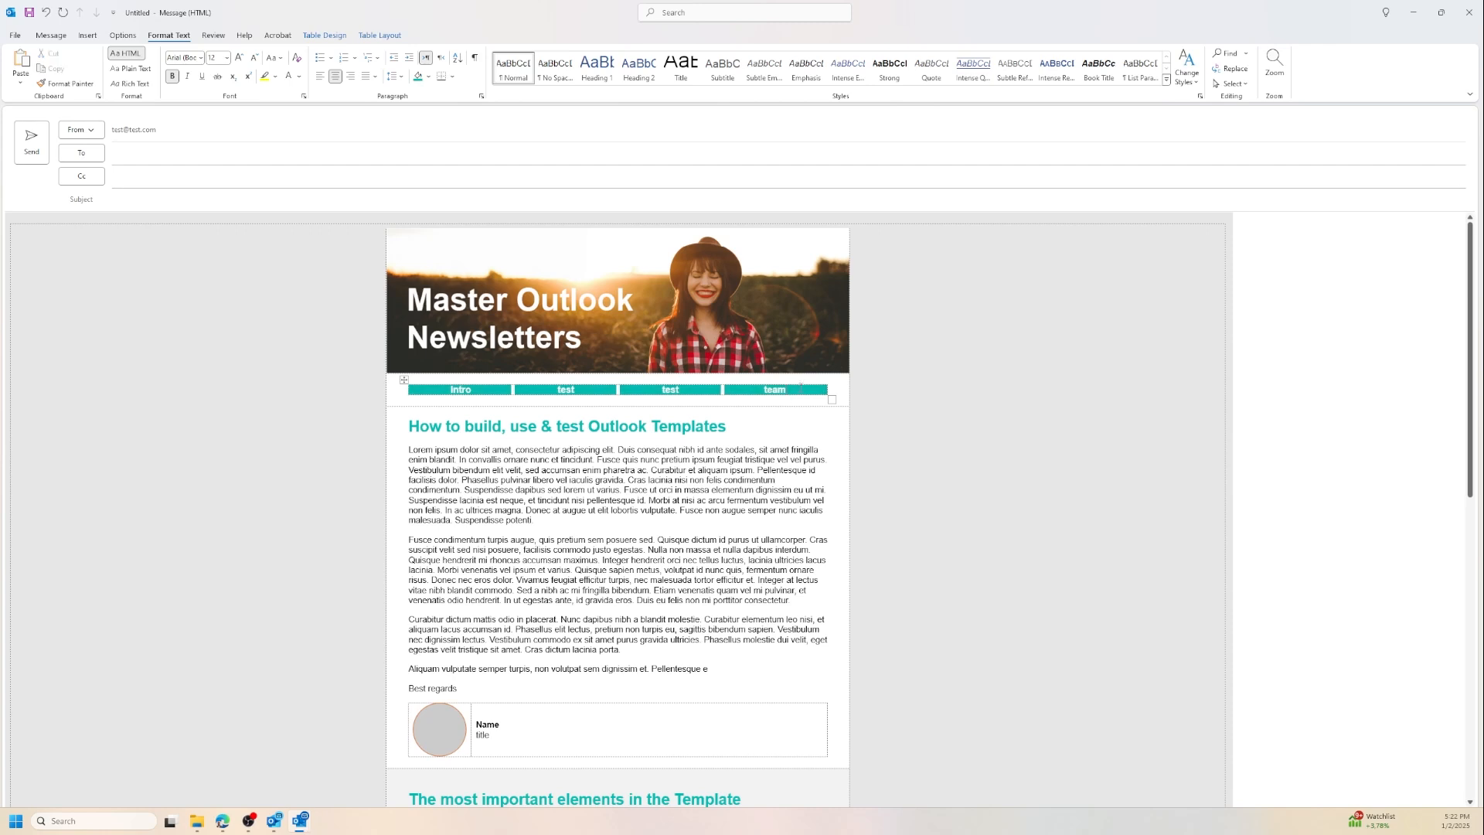
Step: Open the cell margin options for the four navigation cells and stop them from using the whole table's margins
left_click(802, 383)
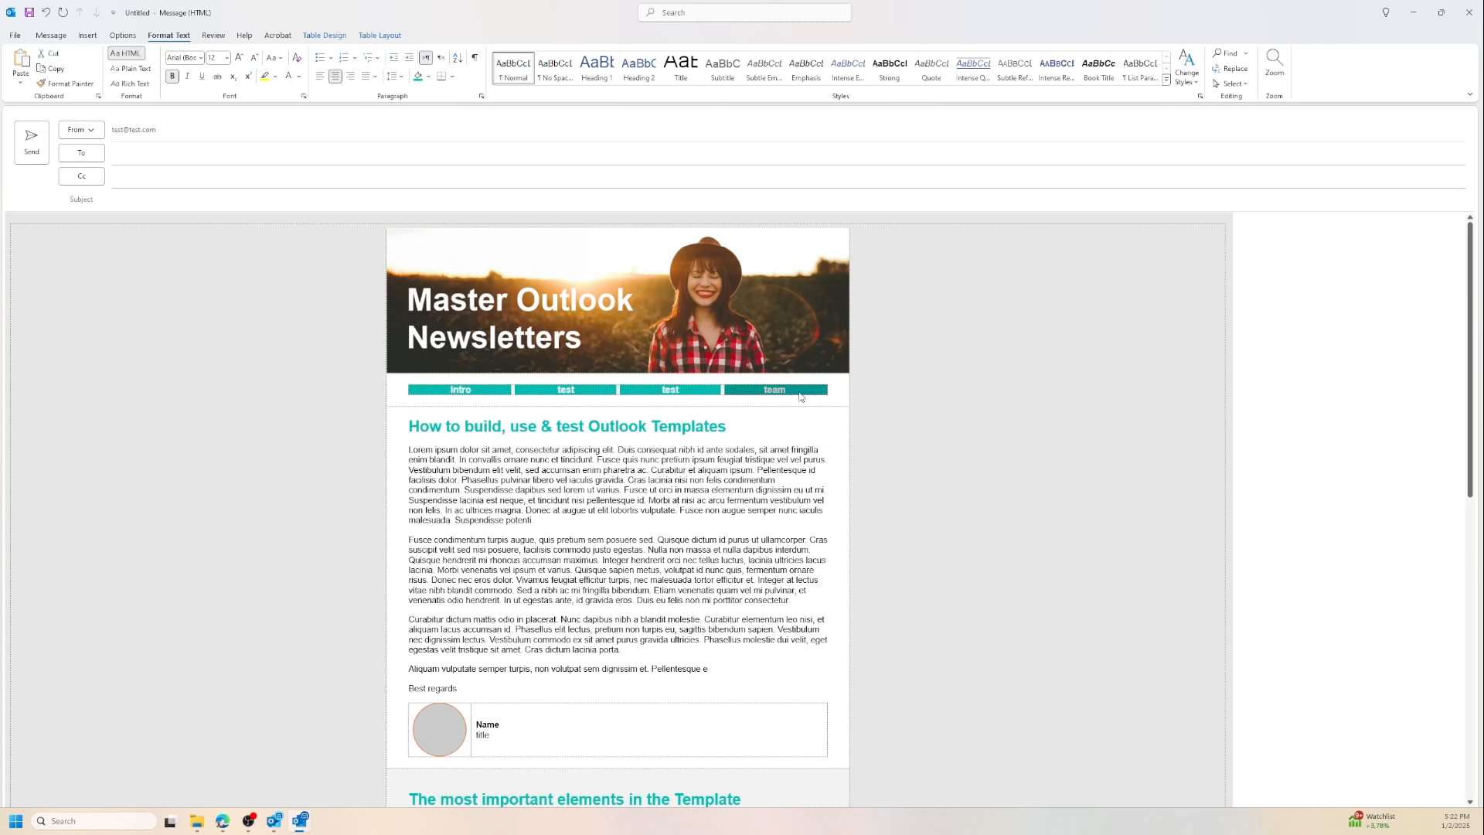
left_click(804, 392)
left_click_drag(799, 389, 472, 396)
left_click(800, 392)
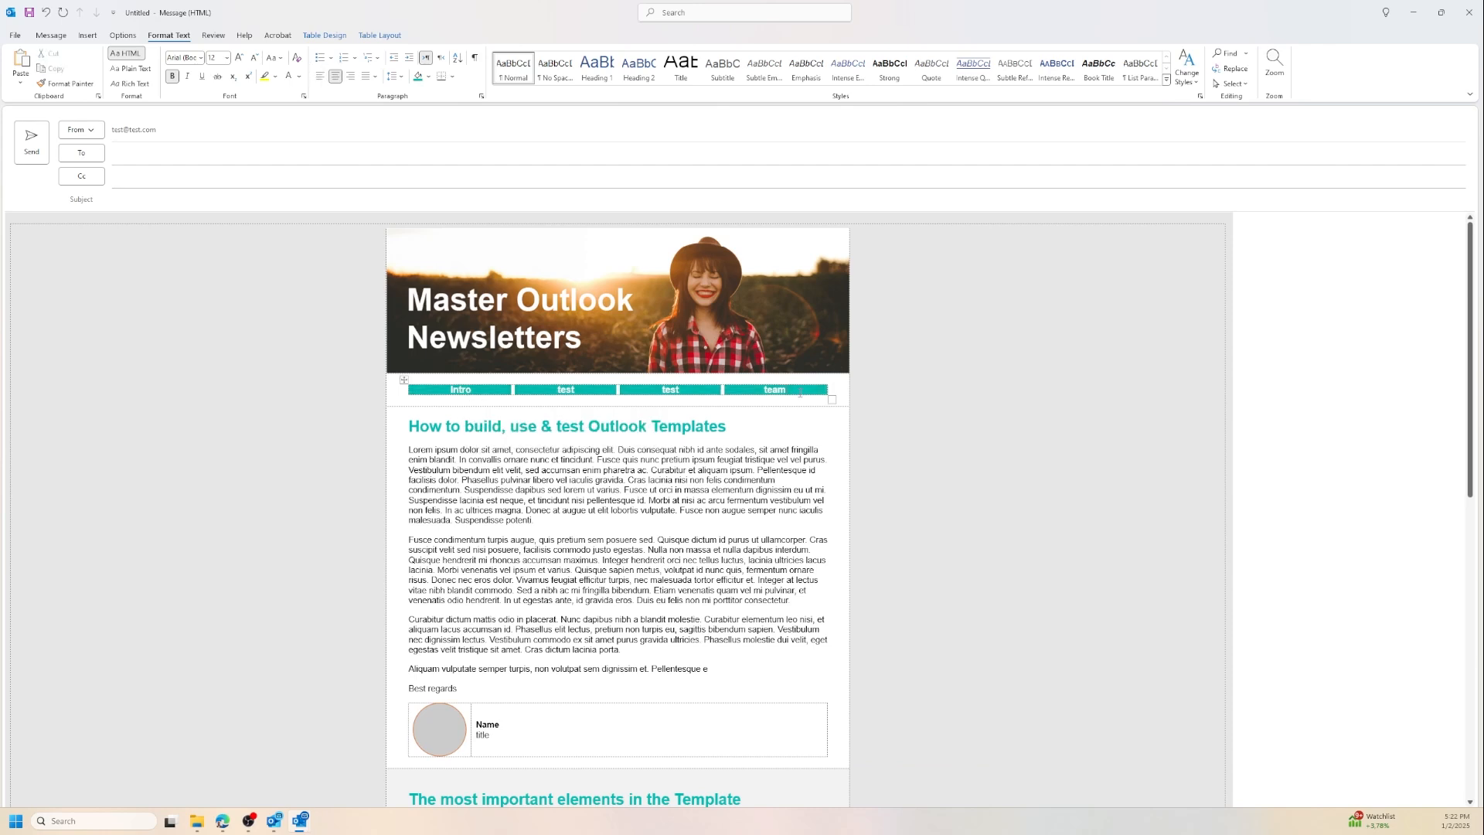
left_click_drag(800, 392, 494, 392)
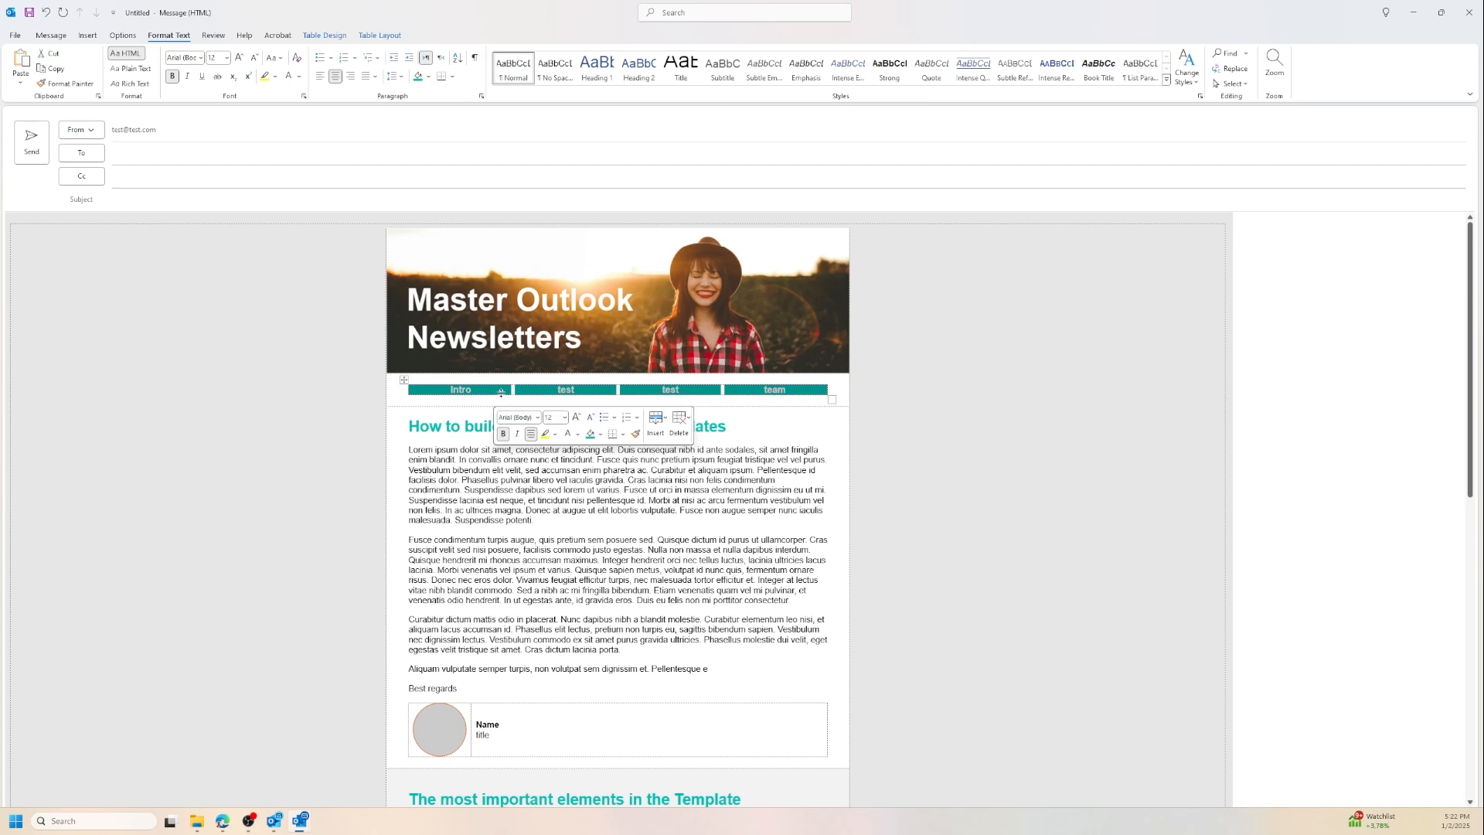
left_click(379, 35)
left_click(83, 69)
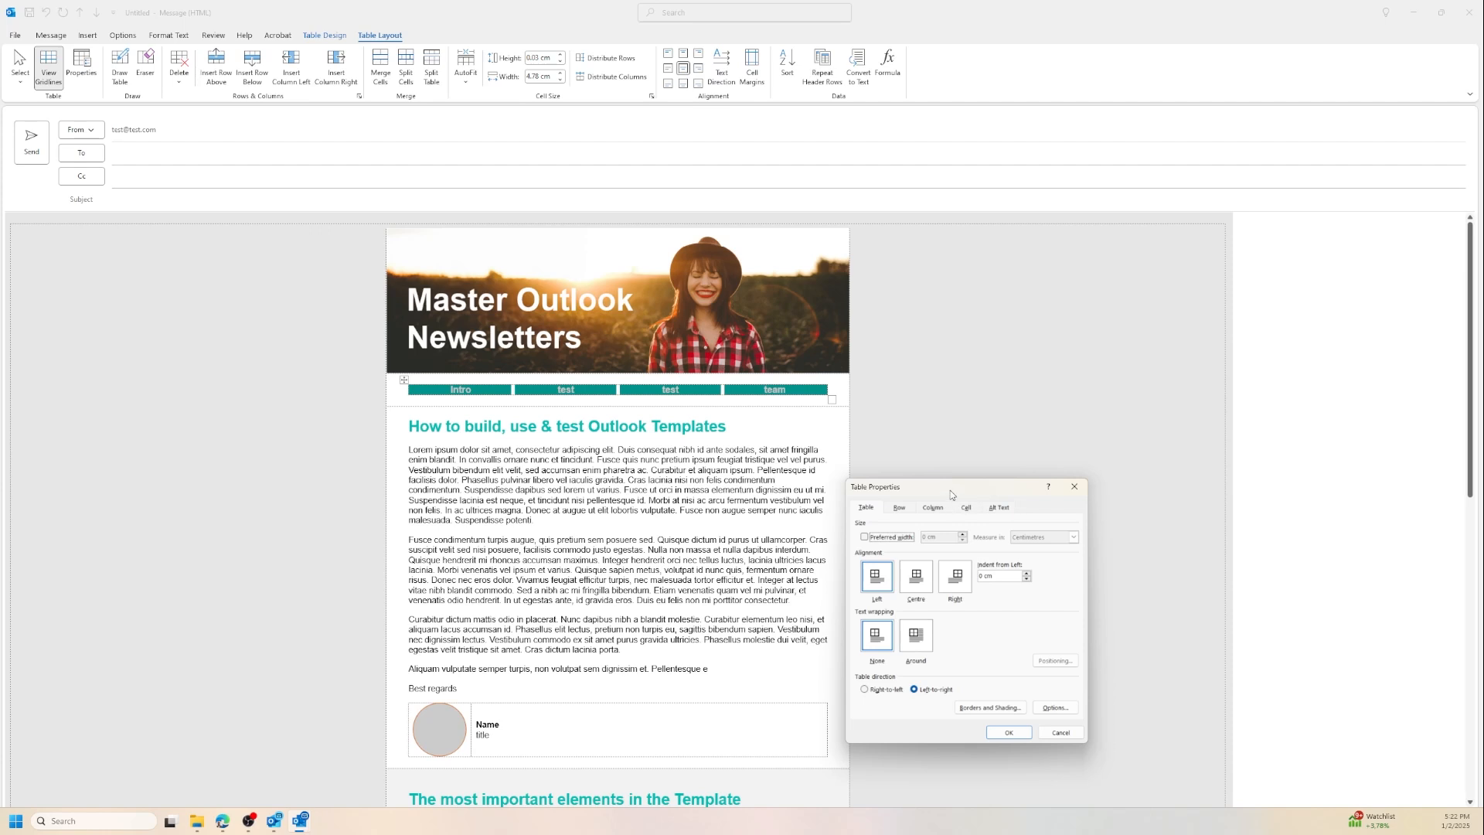
left_click_drag(949, 491, 947, 281)
left_click(962, 302)
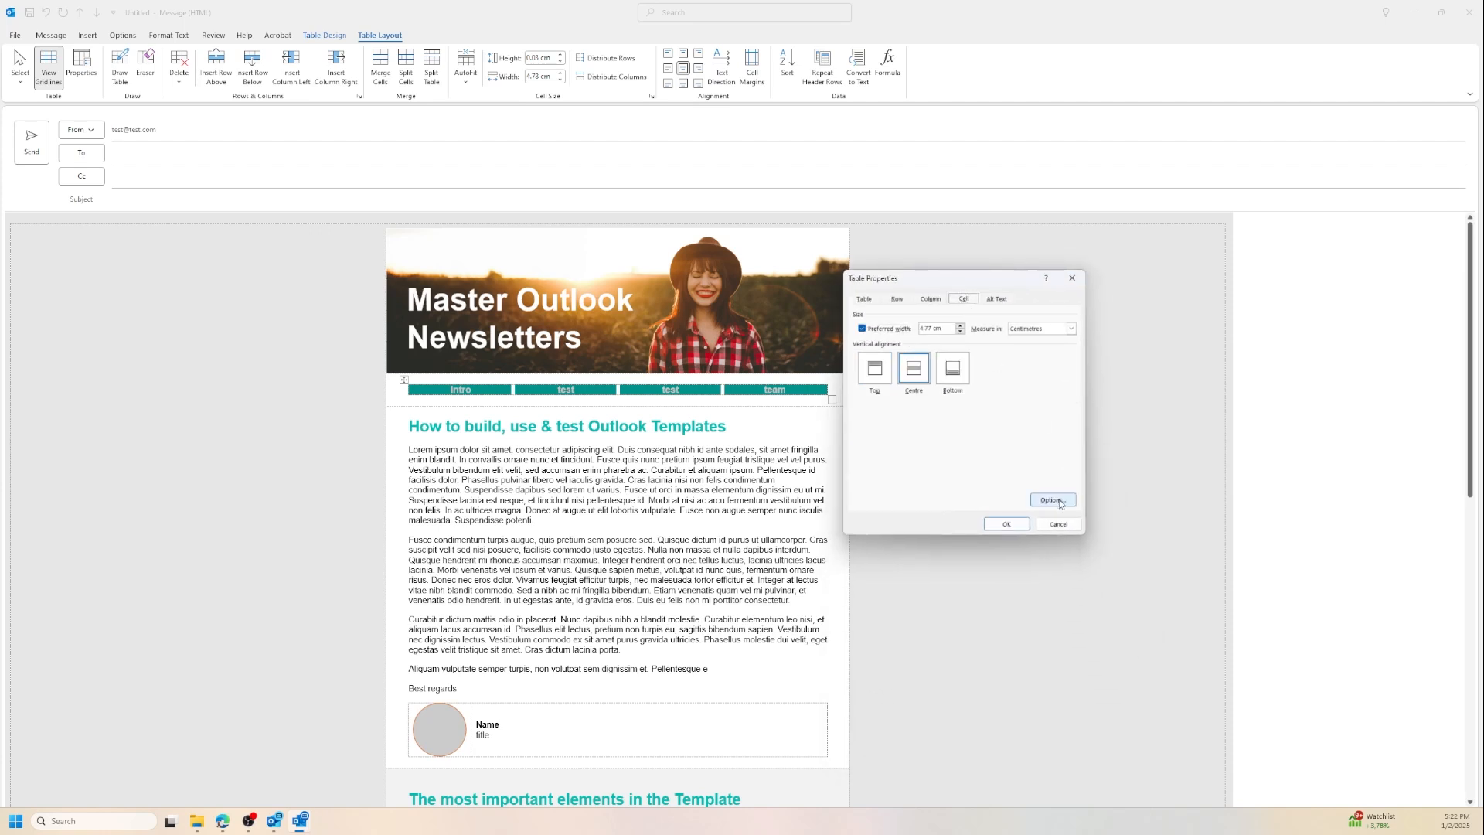
left_click(1053, 501)
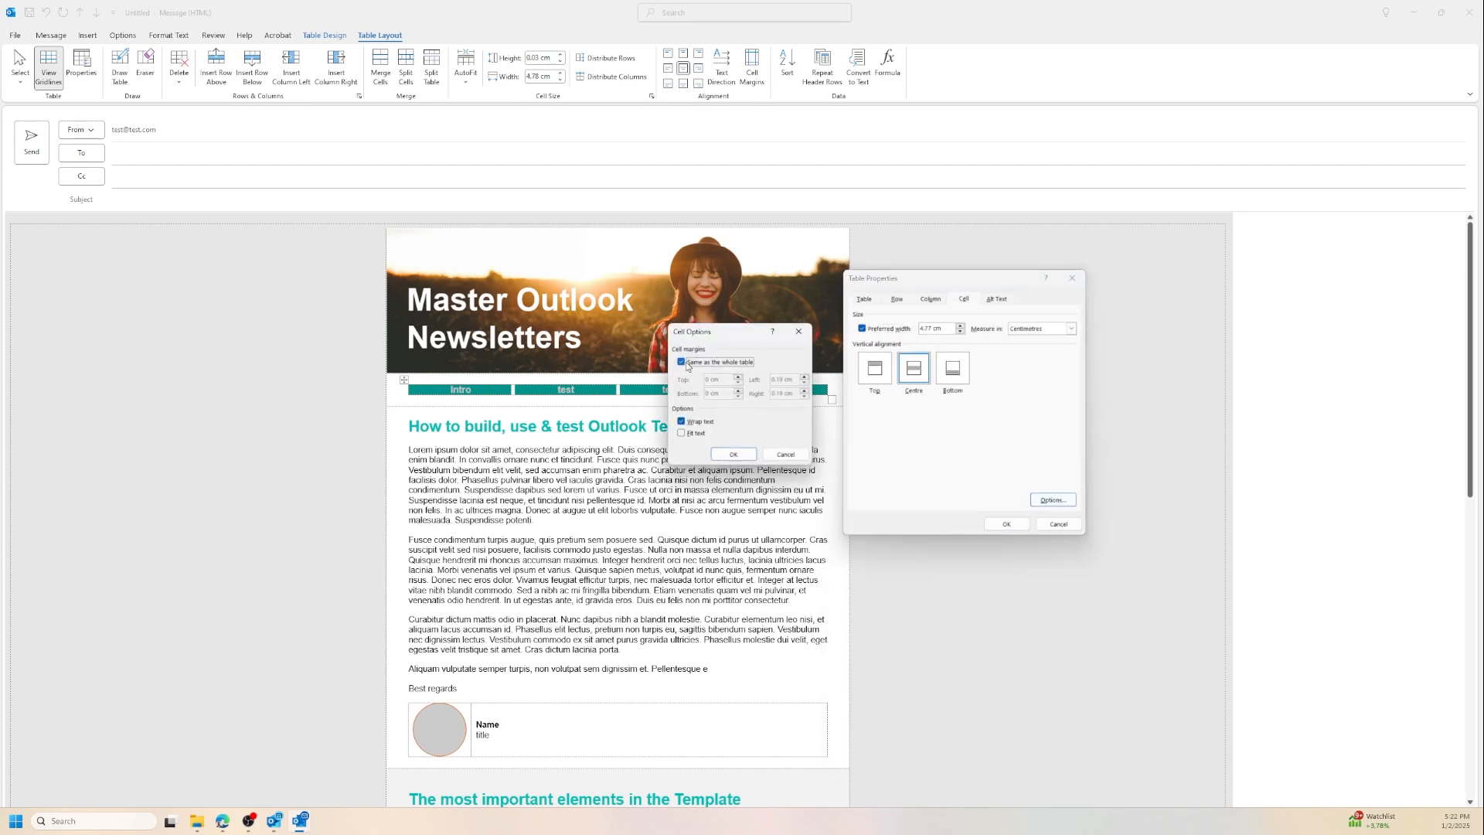
left_click_drag(687, 365, 845, 333)
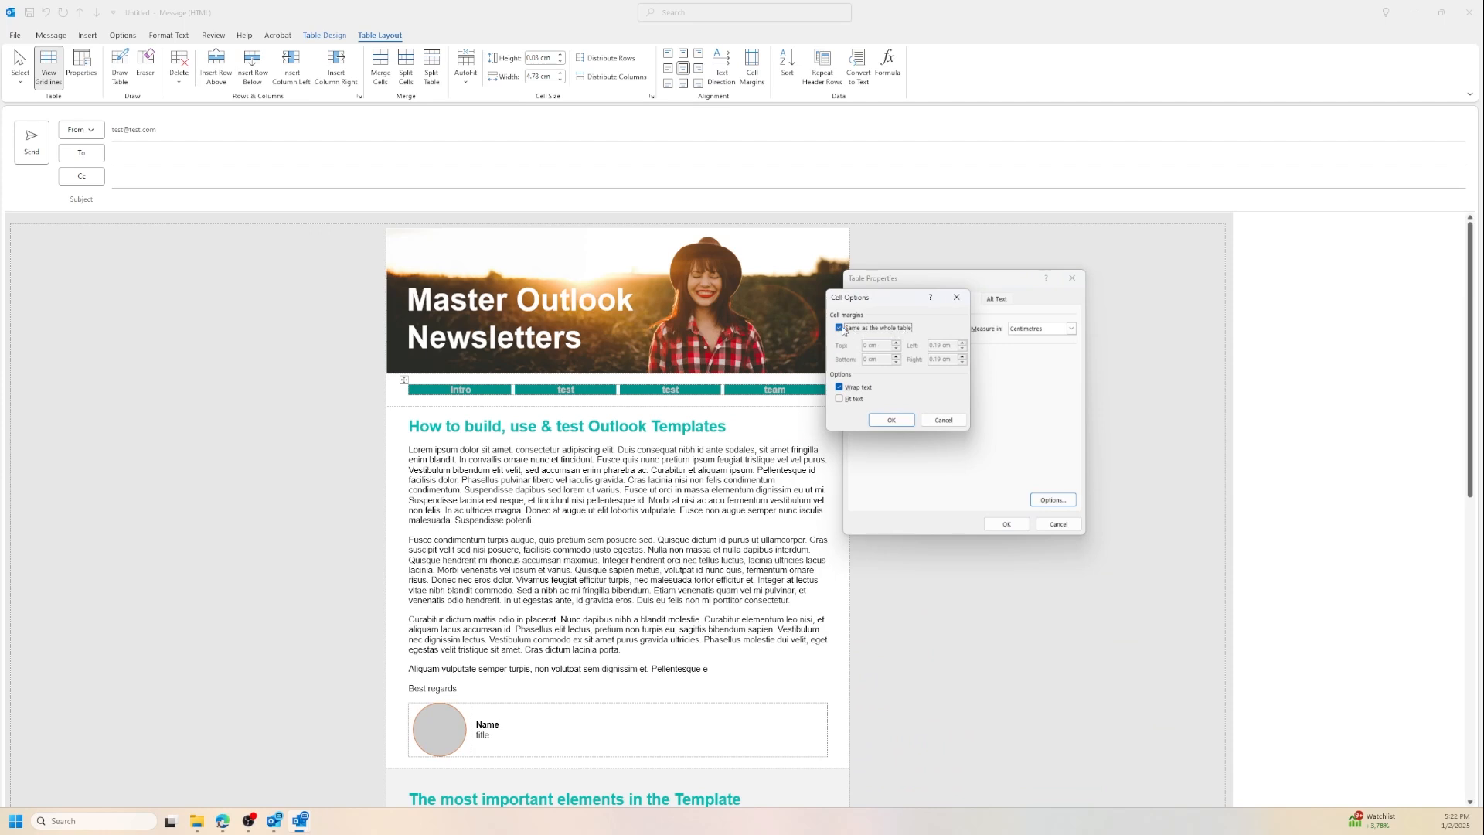
left_click(840, 329)
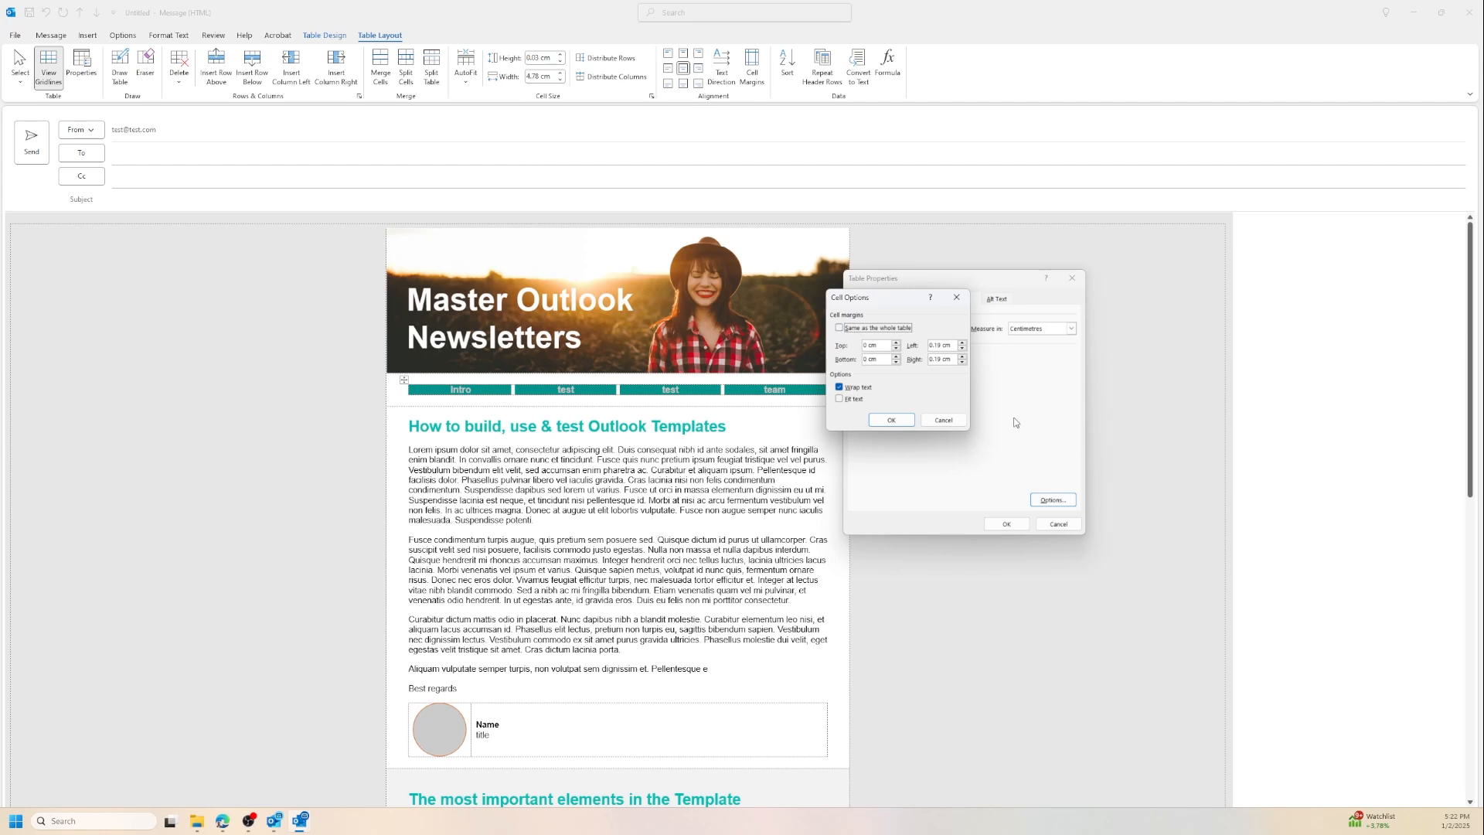
Step: Increase the left, right, top and bottom margins of the navigation cells and apply the table properties
left_click(962, 342)
left_click(963, 356)
left_click(896, 342)
left_click(896, 343)
left_click(896, 356)
left_click(896, 357)
left_click(892, 419)
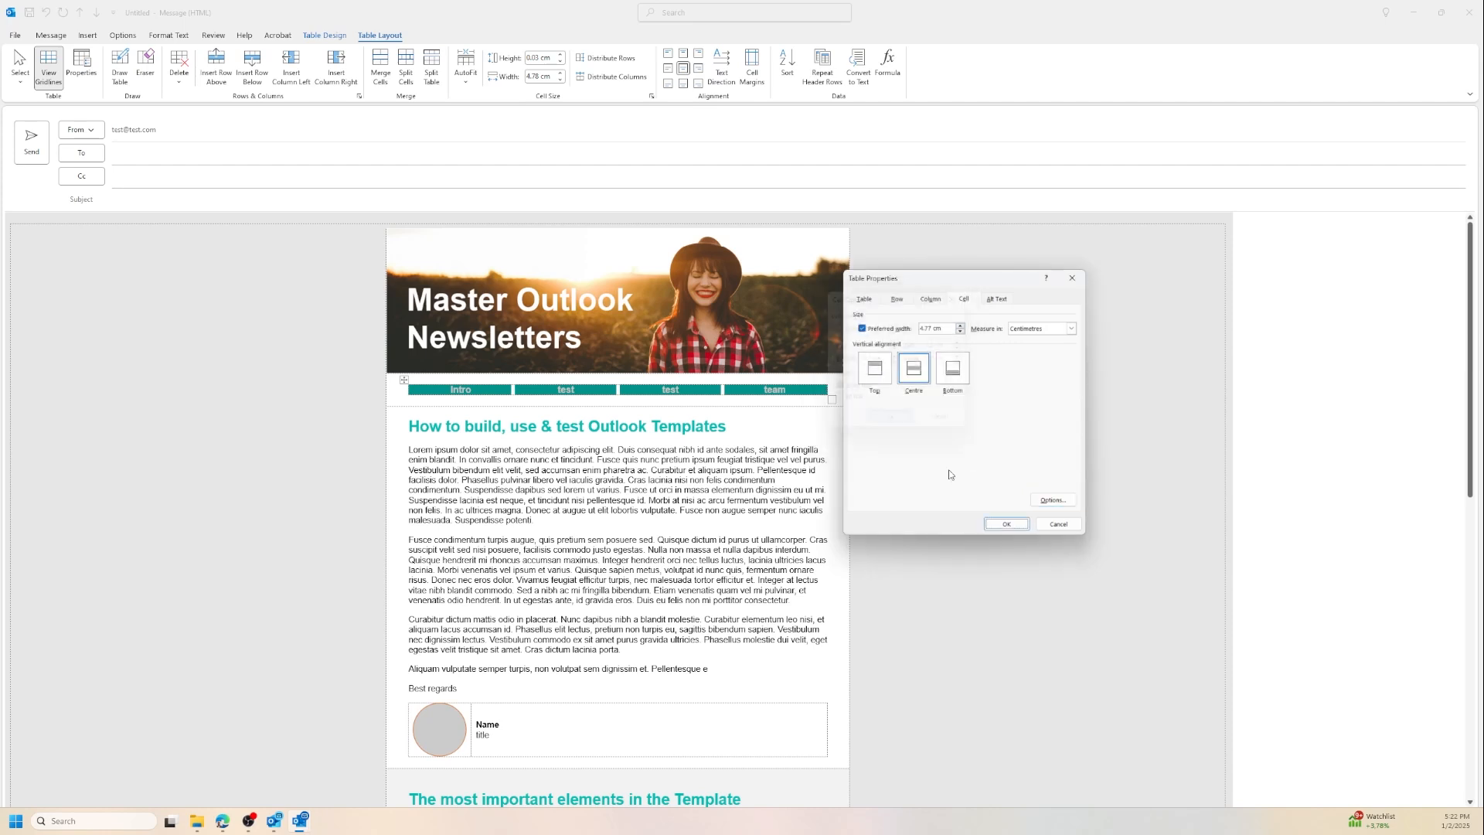
left_click(1008, 523)
Step: Hide the table gridlines in the newsletter
left_click(703, 433)
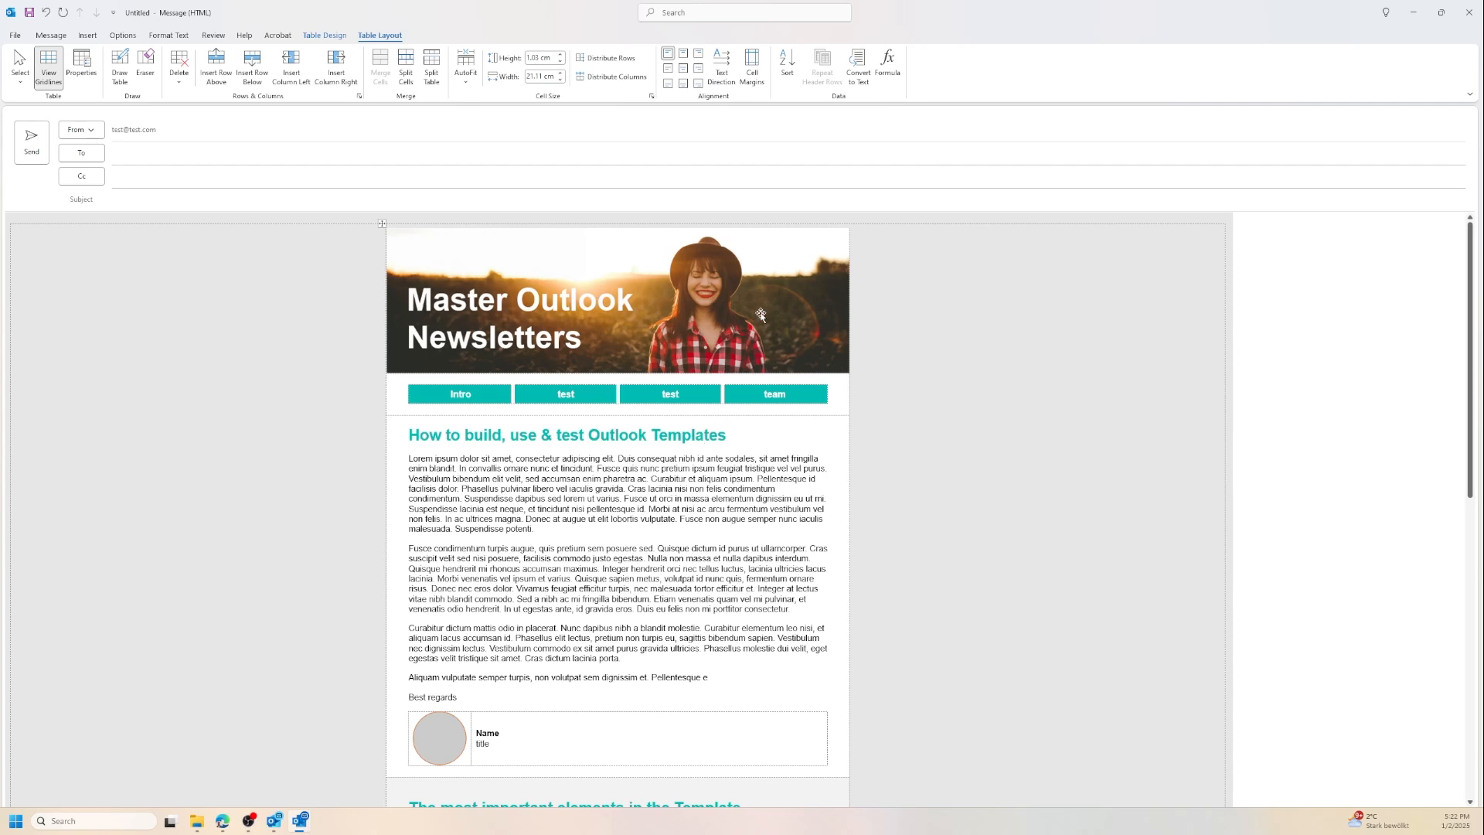
left_click(42, 62)
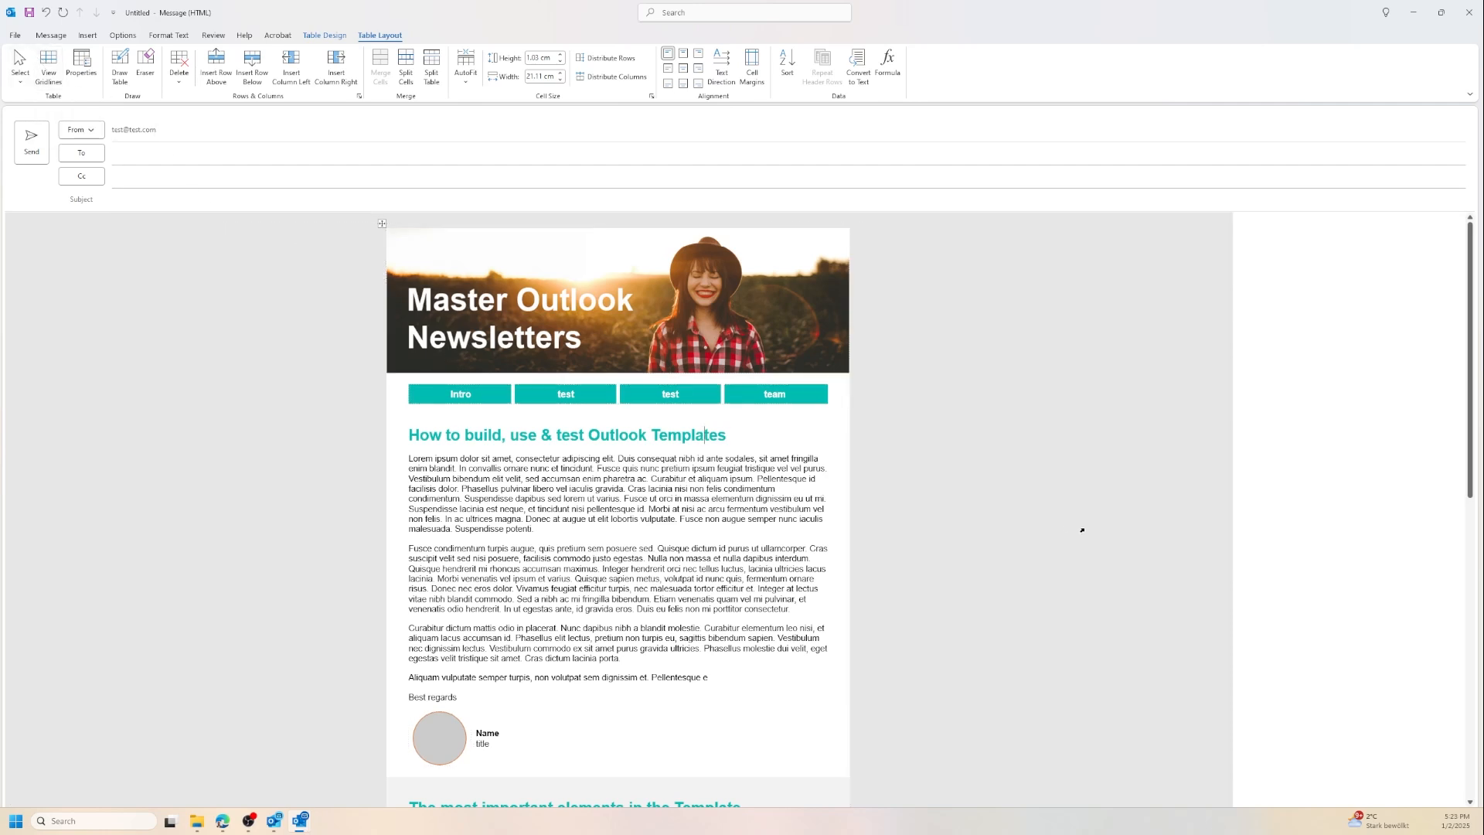
Step: Place the cursor in the outer table row around the navigation cells and shade that row light grey
left_click(839, 388)
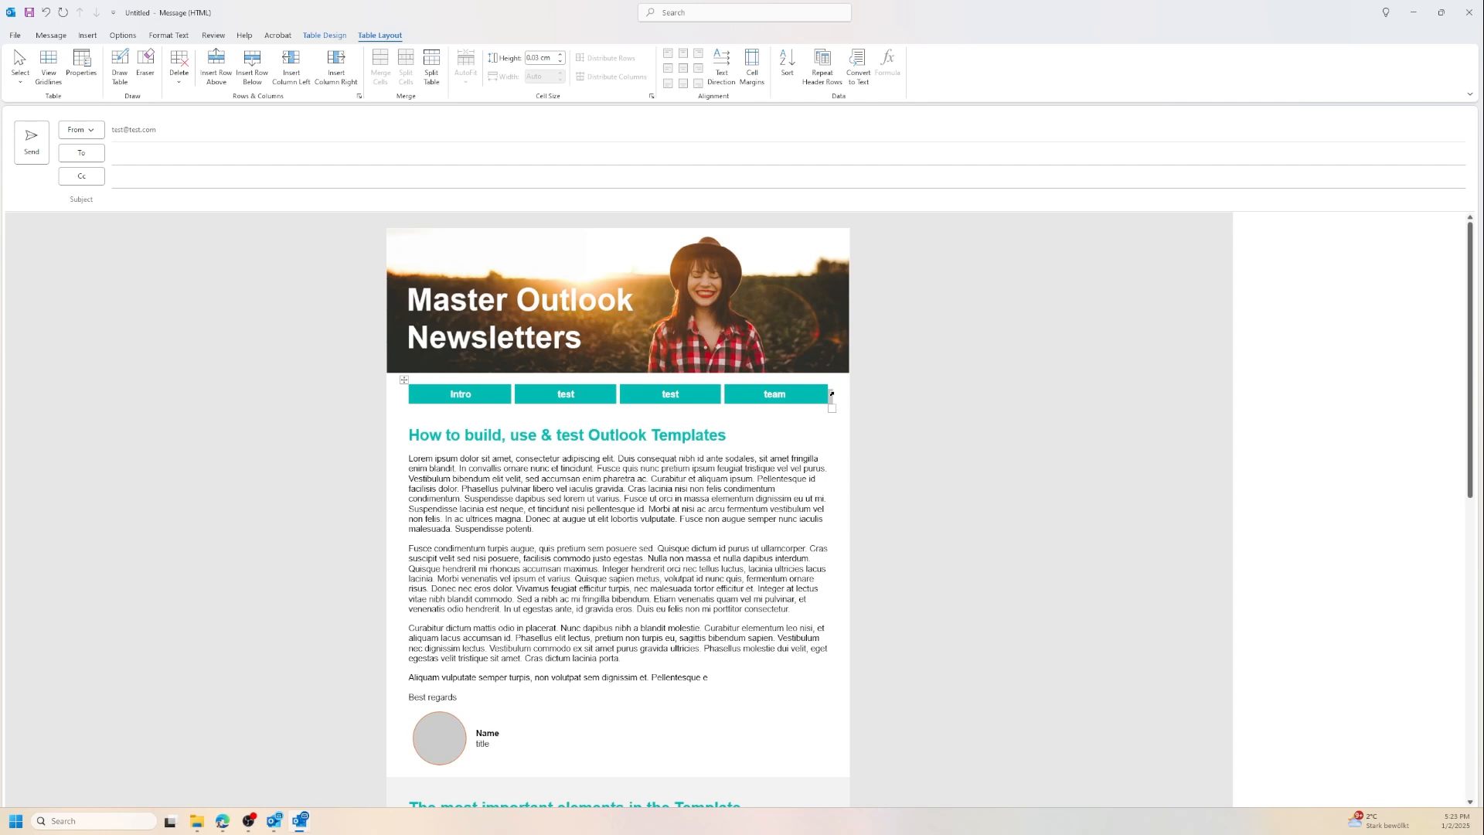
left_click(754, 480)
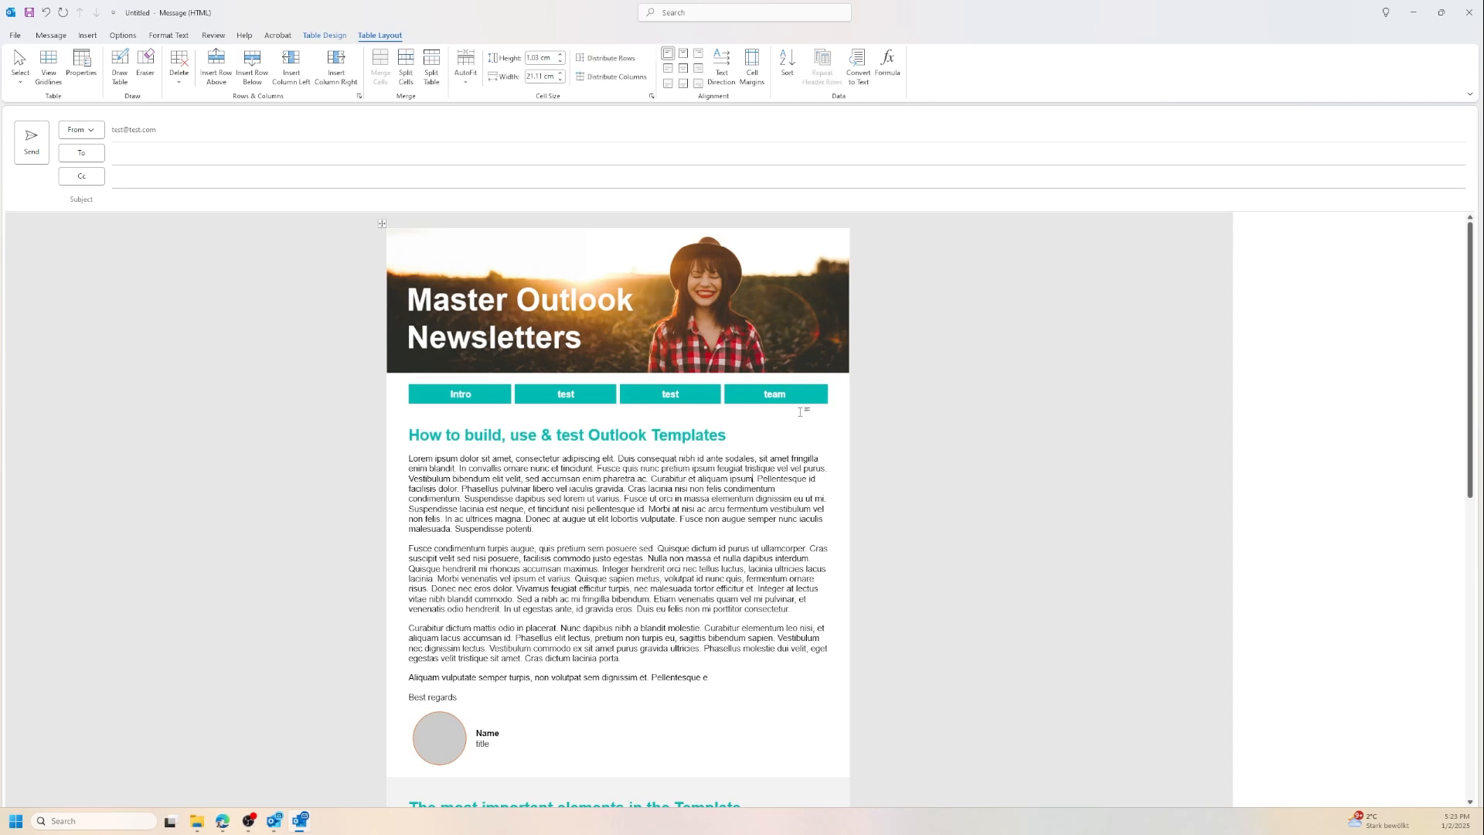
left_click(833, 401)
key("Return")
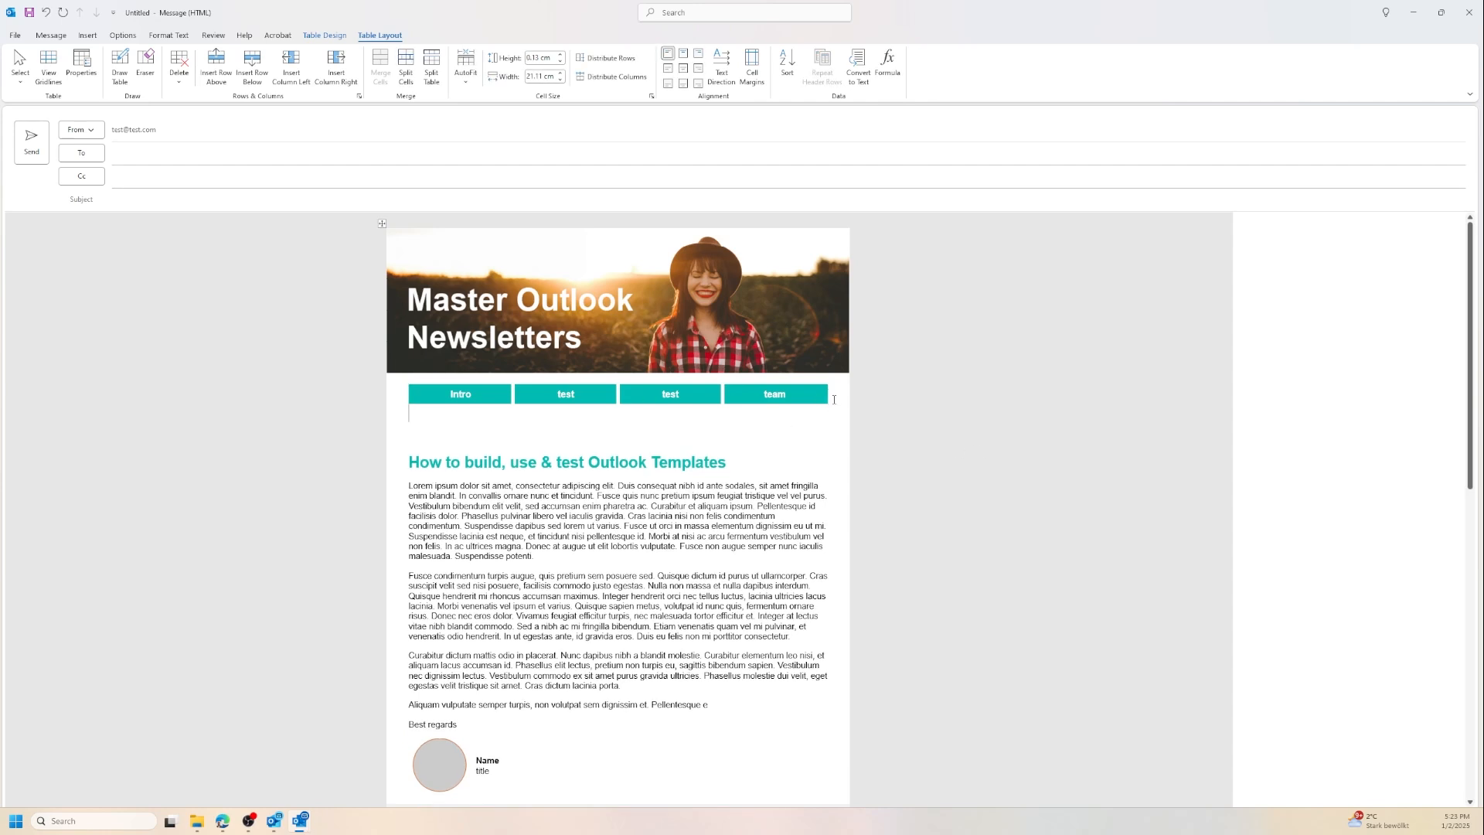
left_click(337, 40)
left_click(759, 81)
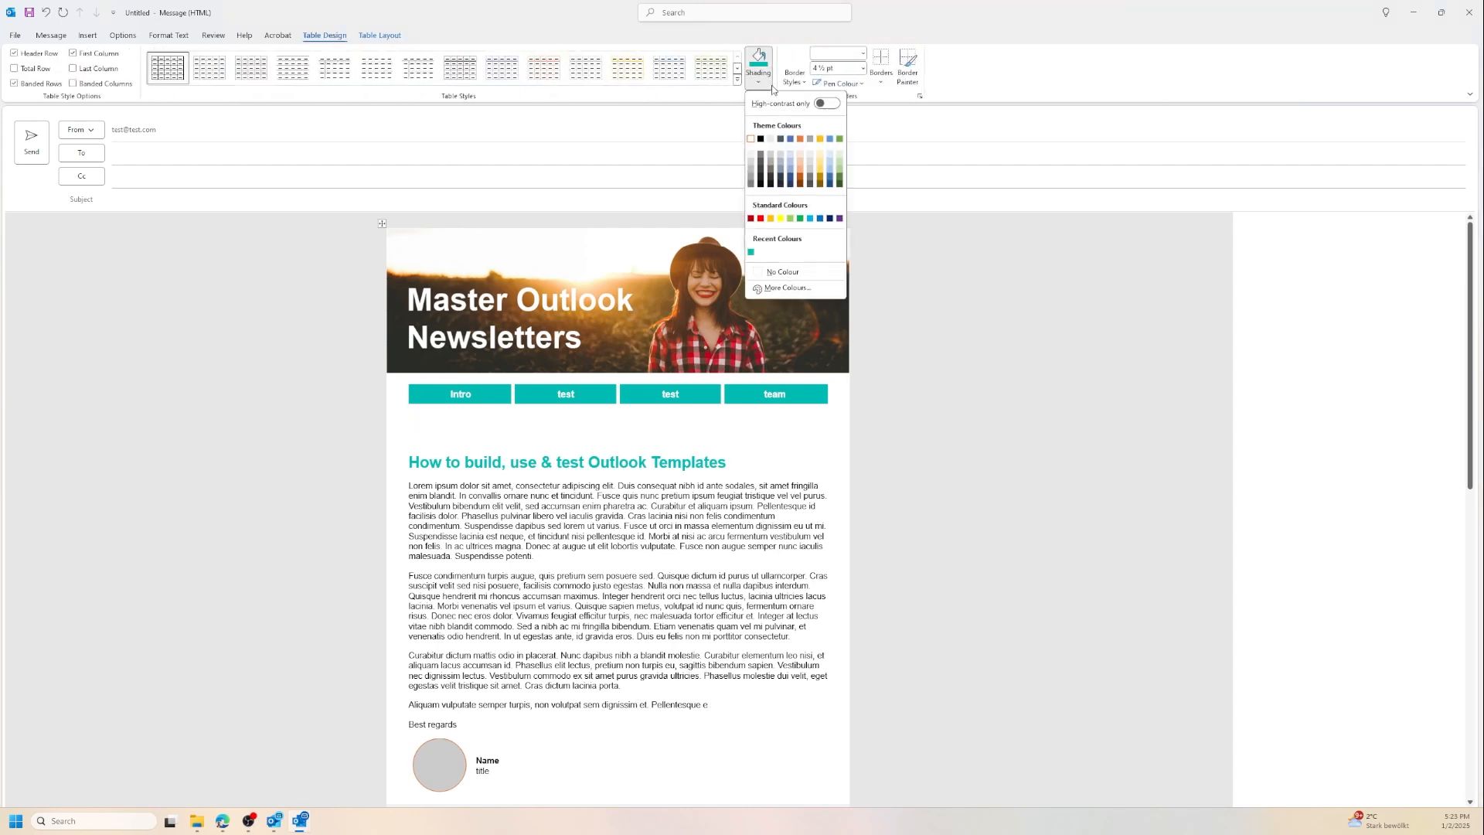
left_click(752, 153)
left_click(935, 428)
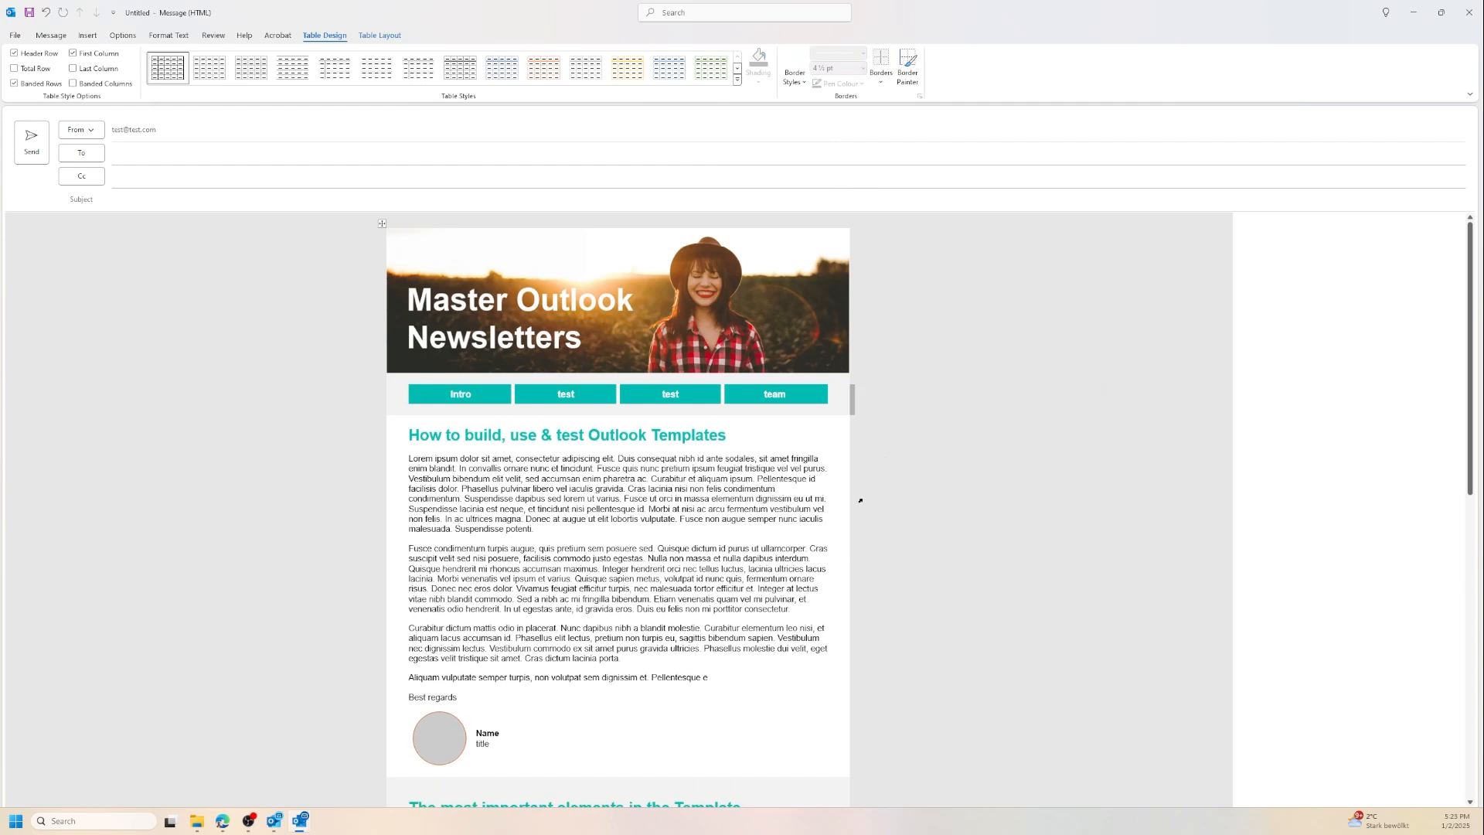
Step: Capitalise the first letter of the remaining navigation labels so they read Test, Test and Team
left_click(804, 524)
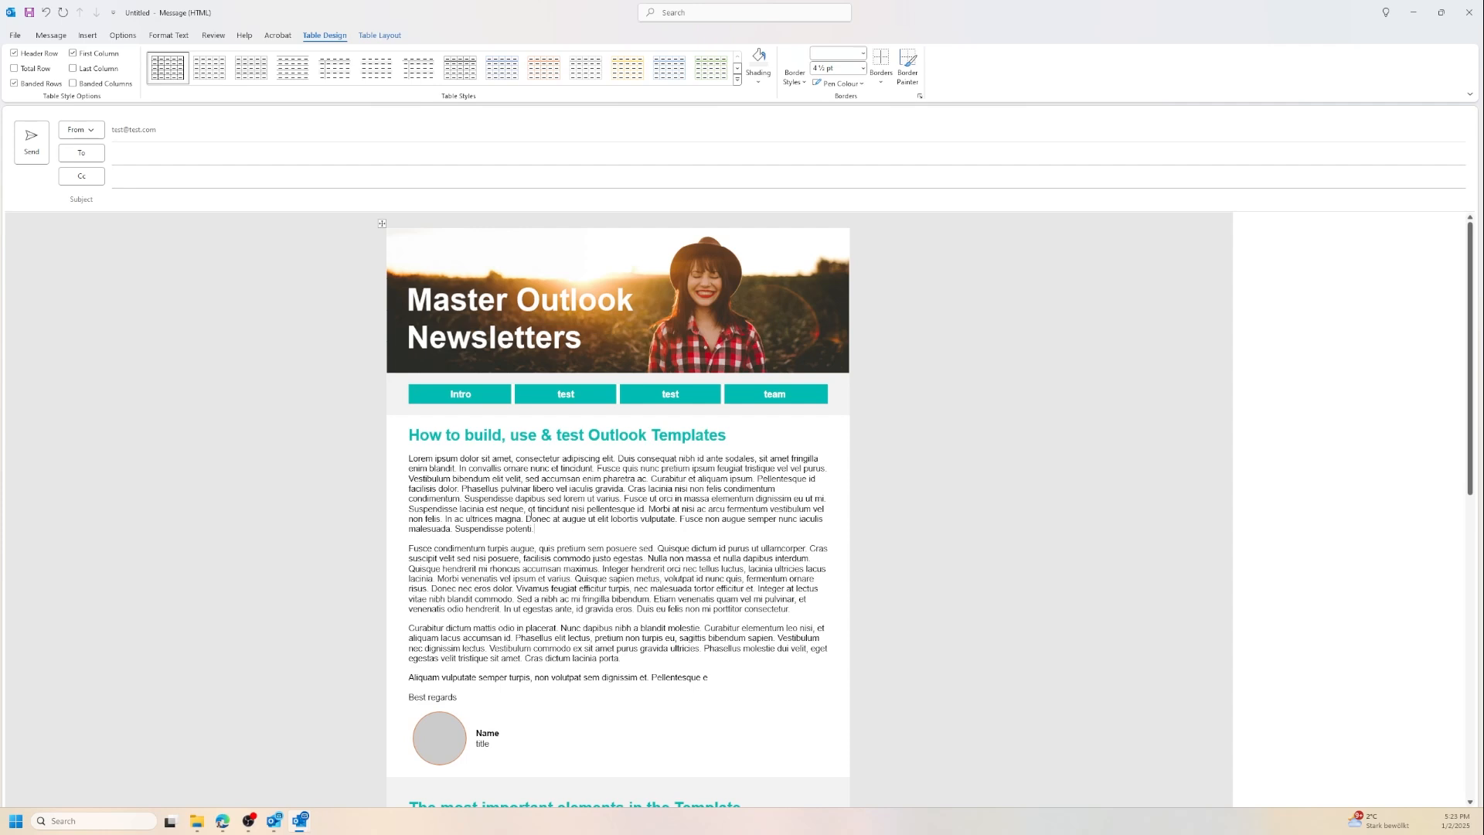
left_click(667, 394)
key("BackSpace")
type("T")
left_click(768, 394)
key("BackSpace")
type("T")
Step: Add a bookmark named Build to the words "How to build" in the first section heading
scroll(575, 348, "down", 10)
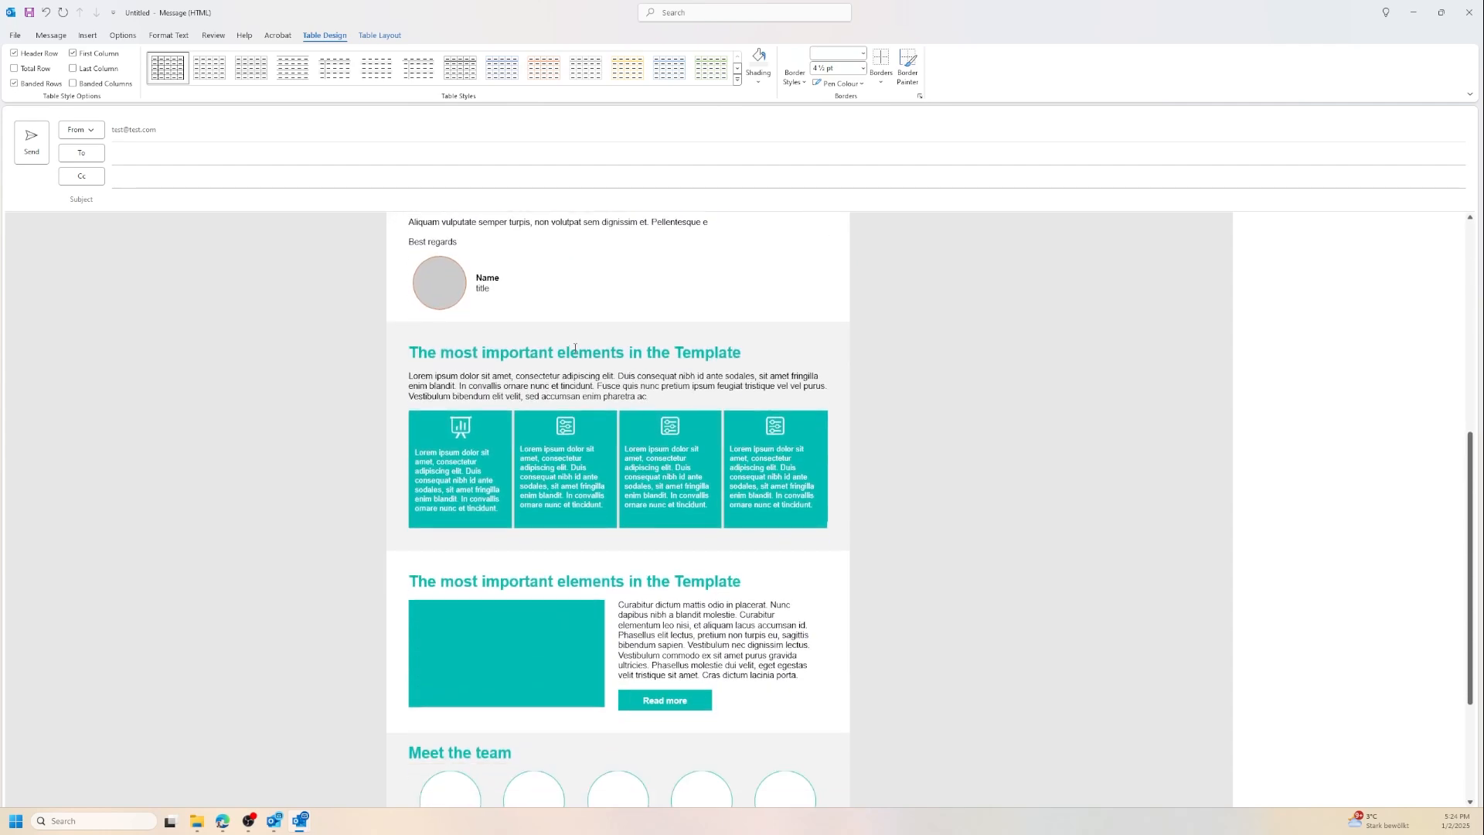
scroll(575, 347, "up", 10)
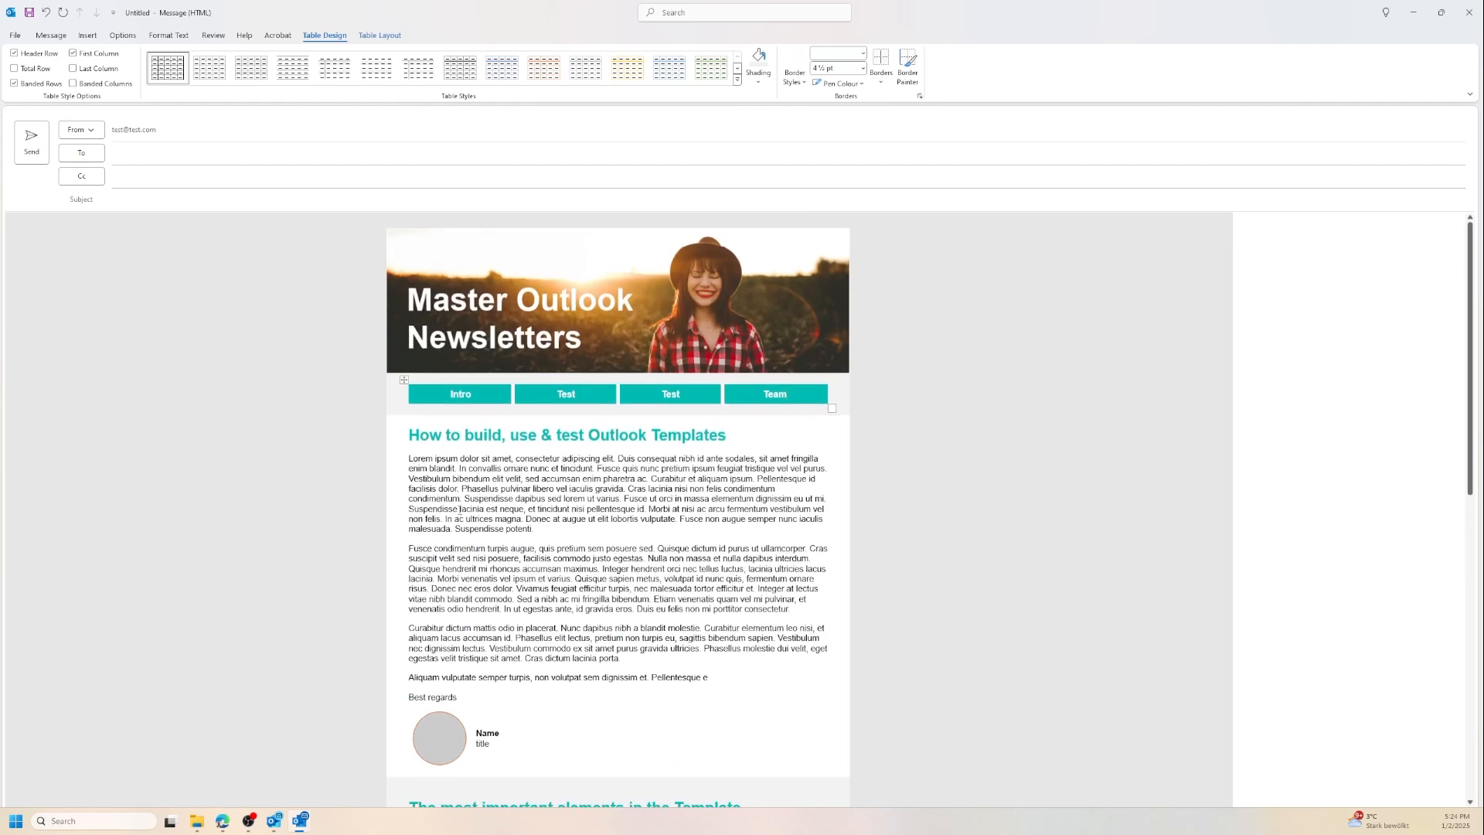
scroll(761, 520, "down", 2)
scroll(696, 549, "up", 2)
left_click(79, 39)
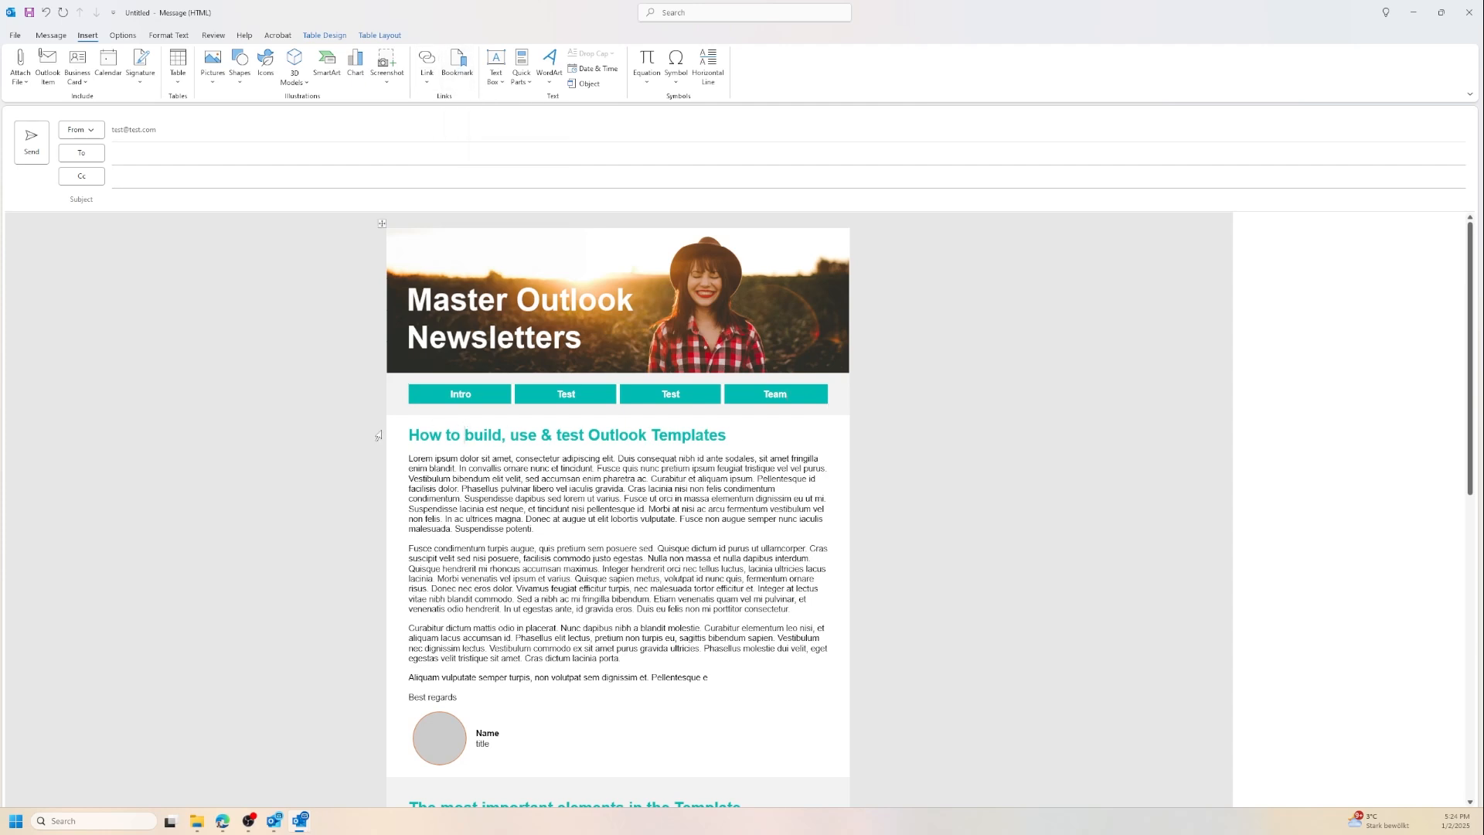
left_click_drag(504, 437, 409, 436)
left_click(455, 65)
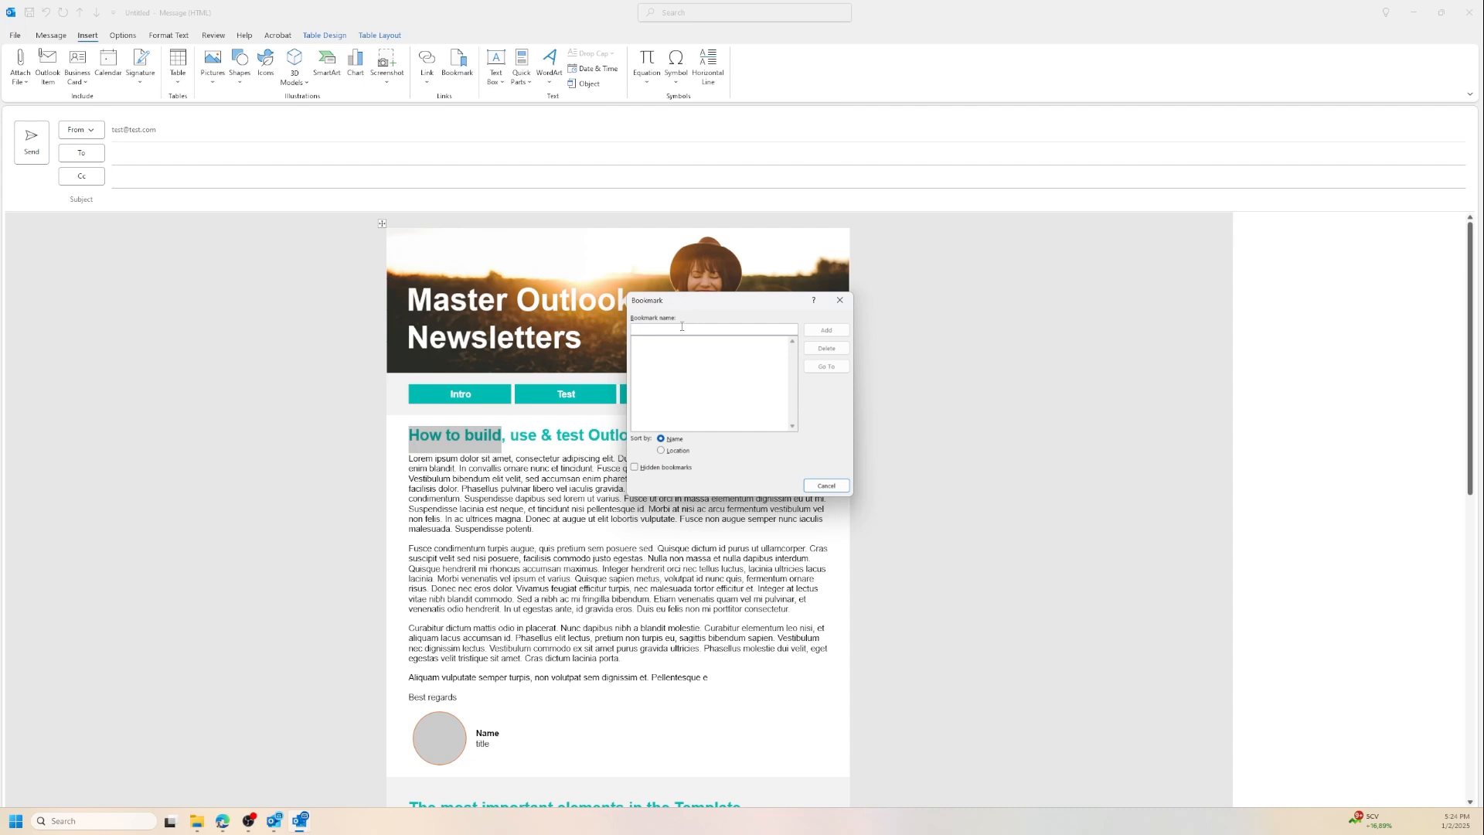
type("Build")
left_click(842, 332)
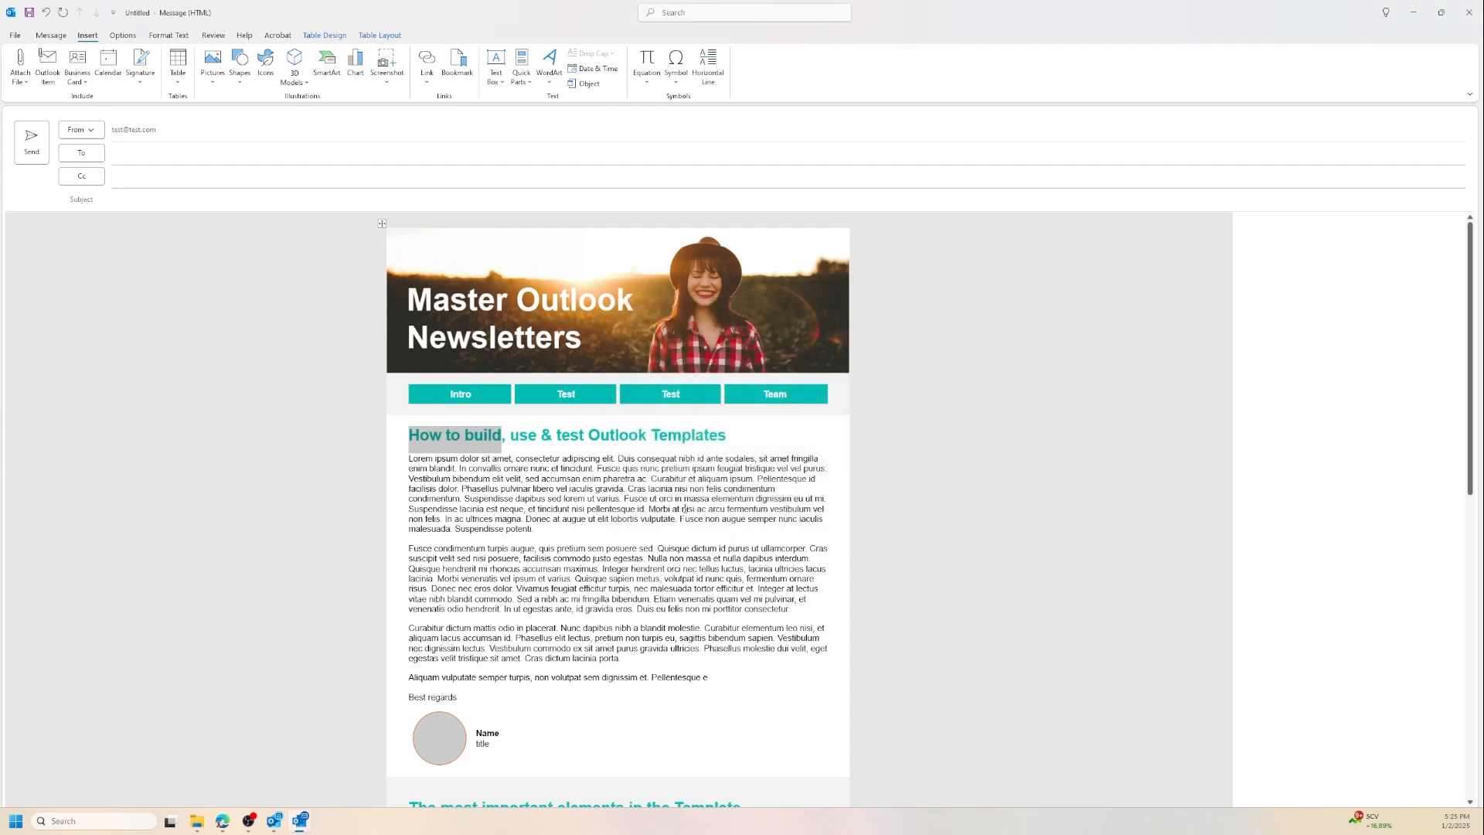
Step: Add a bookmark named important to "The most important" in the heading above the four teal icon boxes
left_click(595, 518)
scroll(666, 451, "down", 5)
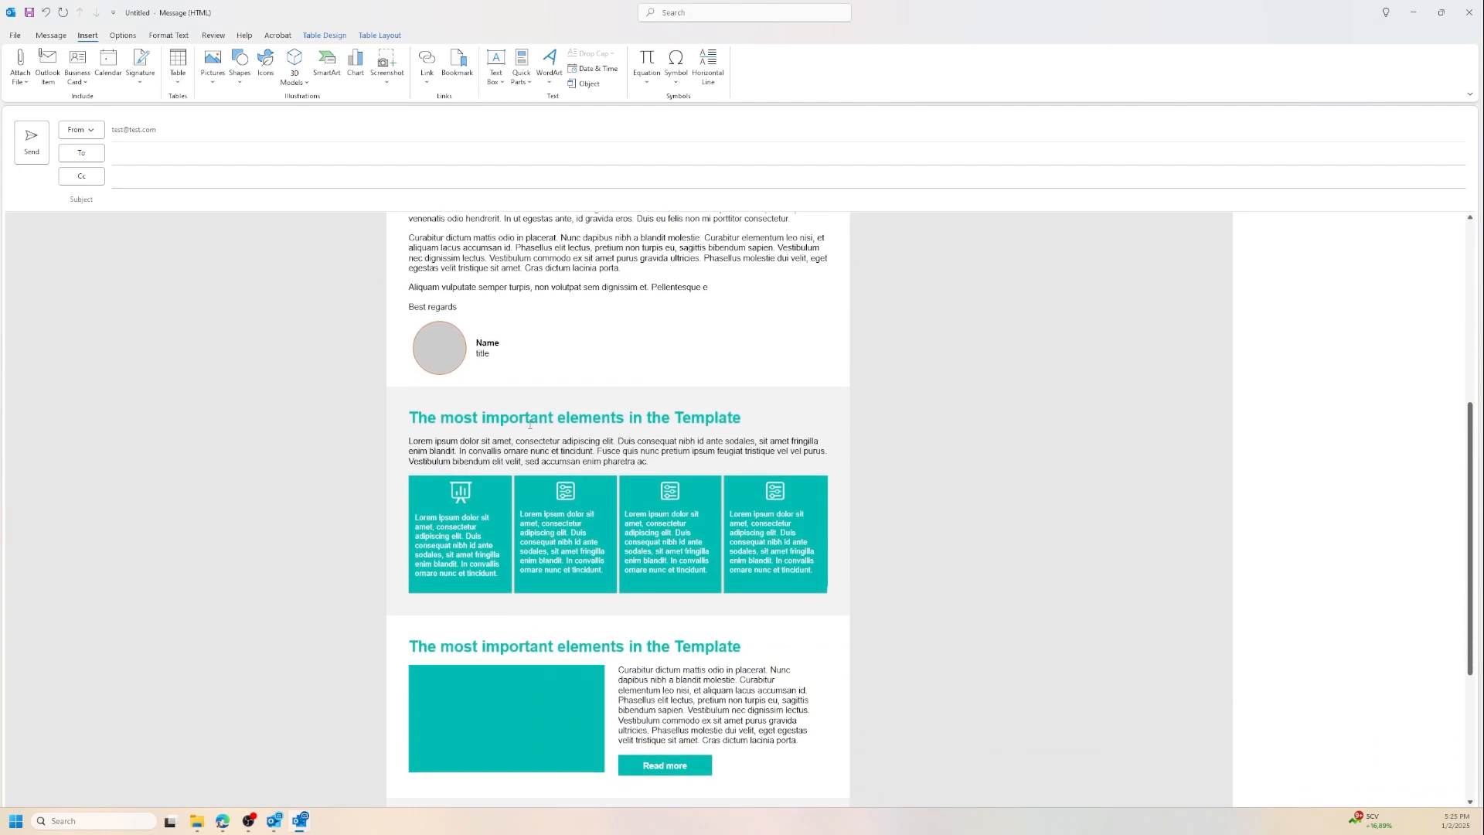
left_click_drag(556, 418, 410, 421)
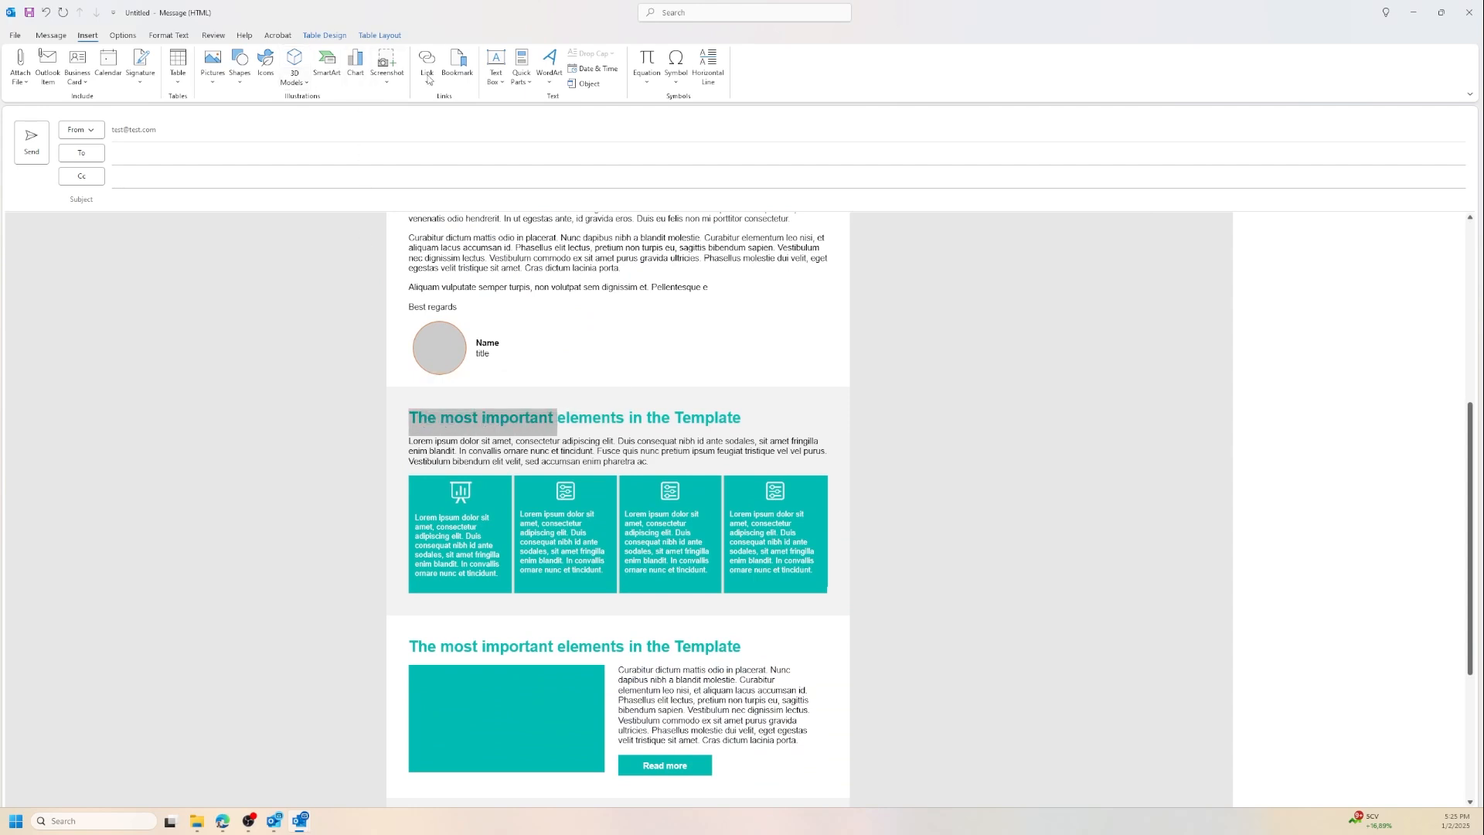
left_click(458, 66)
left_click(661, 327)
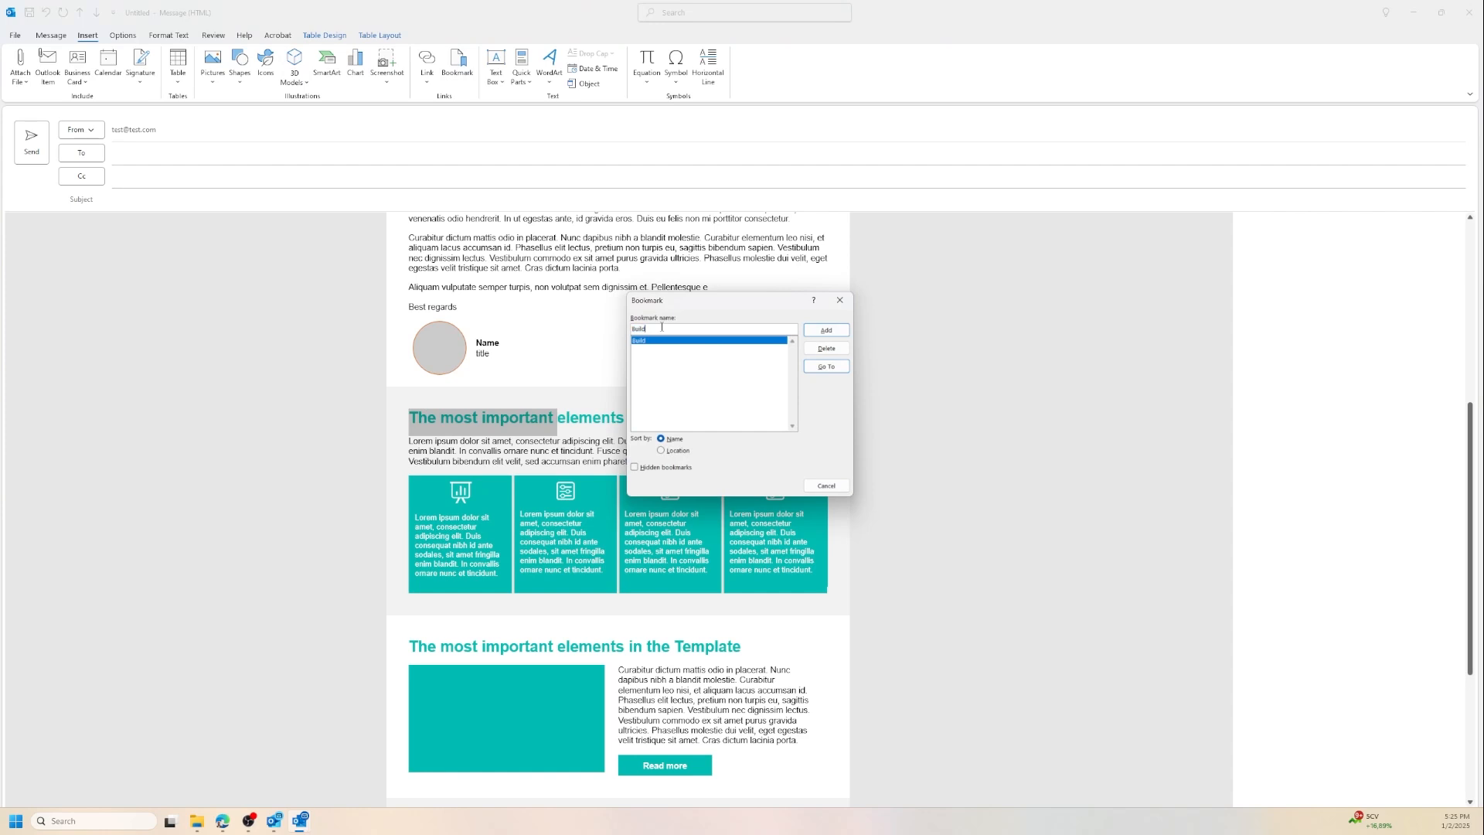
left_click_drag(662, 327, 634, 328)
key("BackSpace")
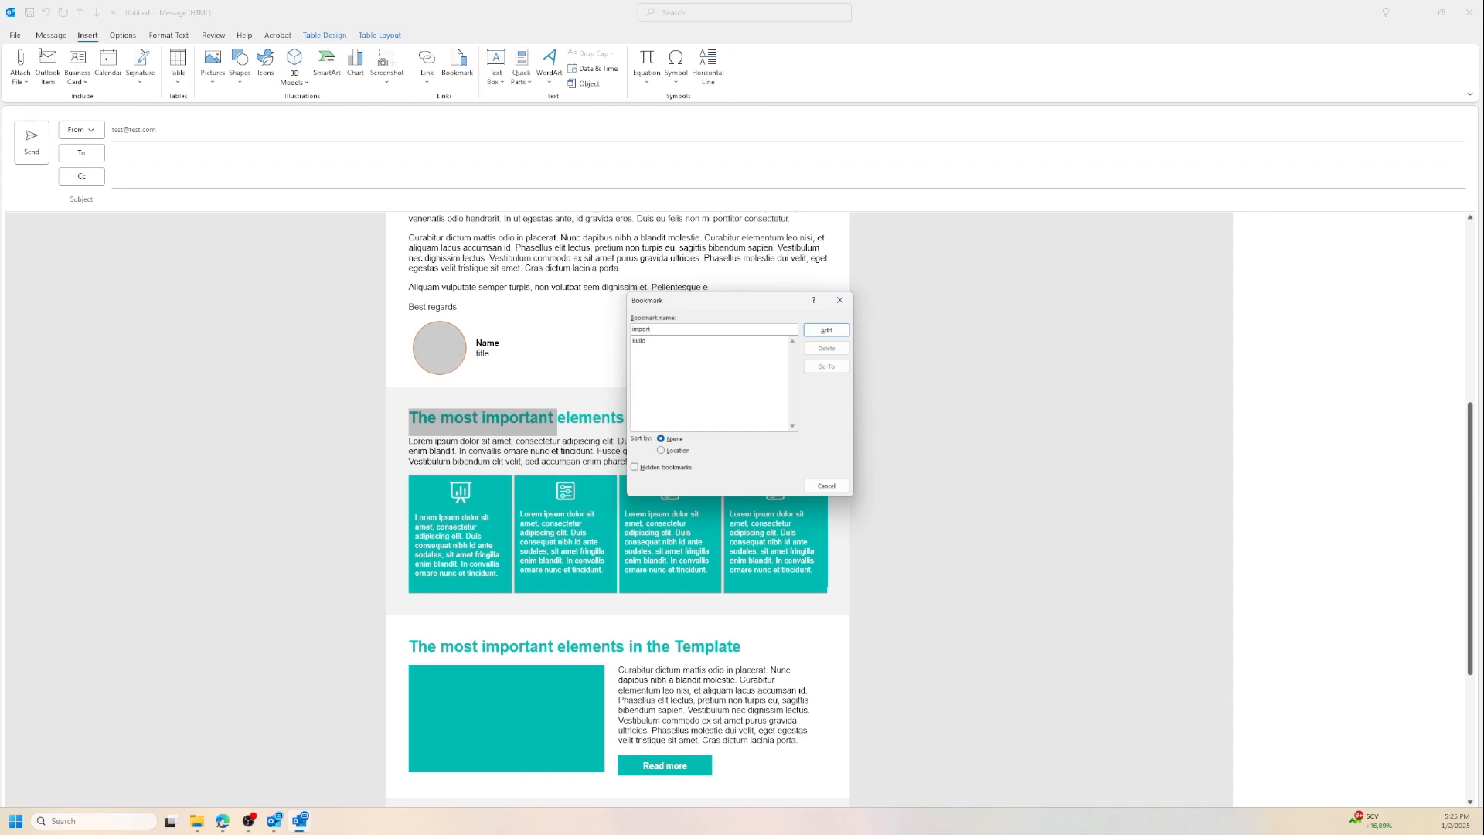
type("important")
left_click(812, 334)
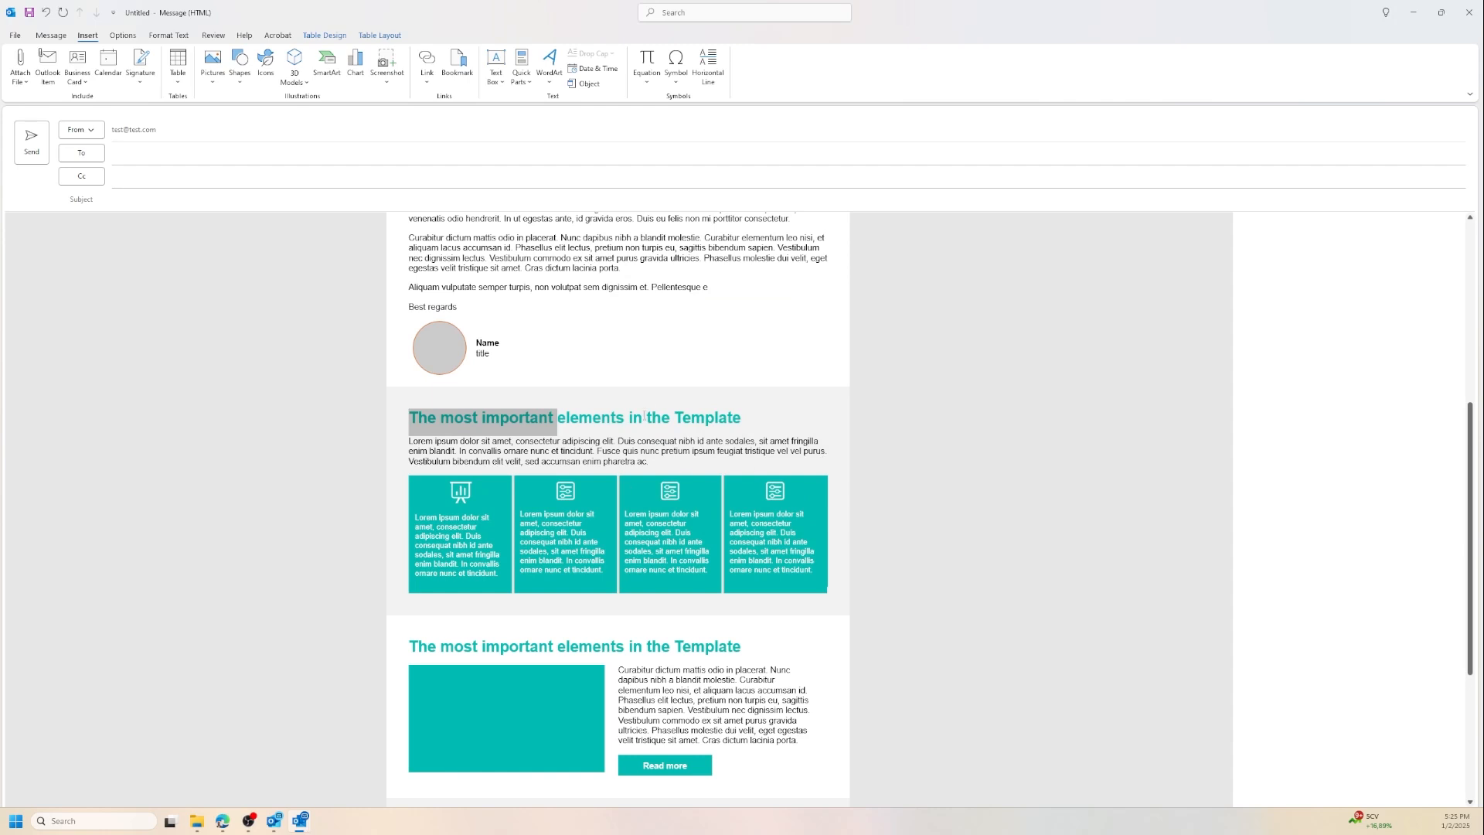
Step: Add a bookmark named test to "The most important" in the heading above the teal image block and Read more button
scroll(645, 416, "down", 5)
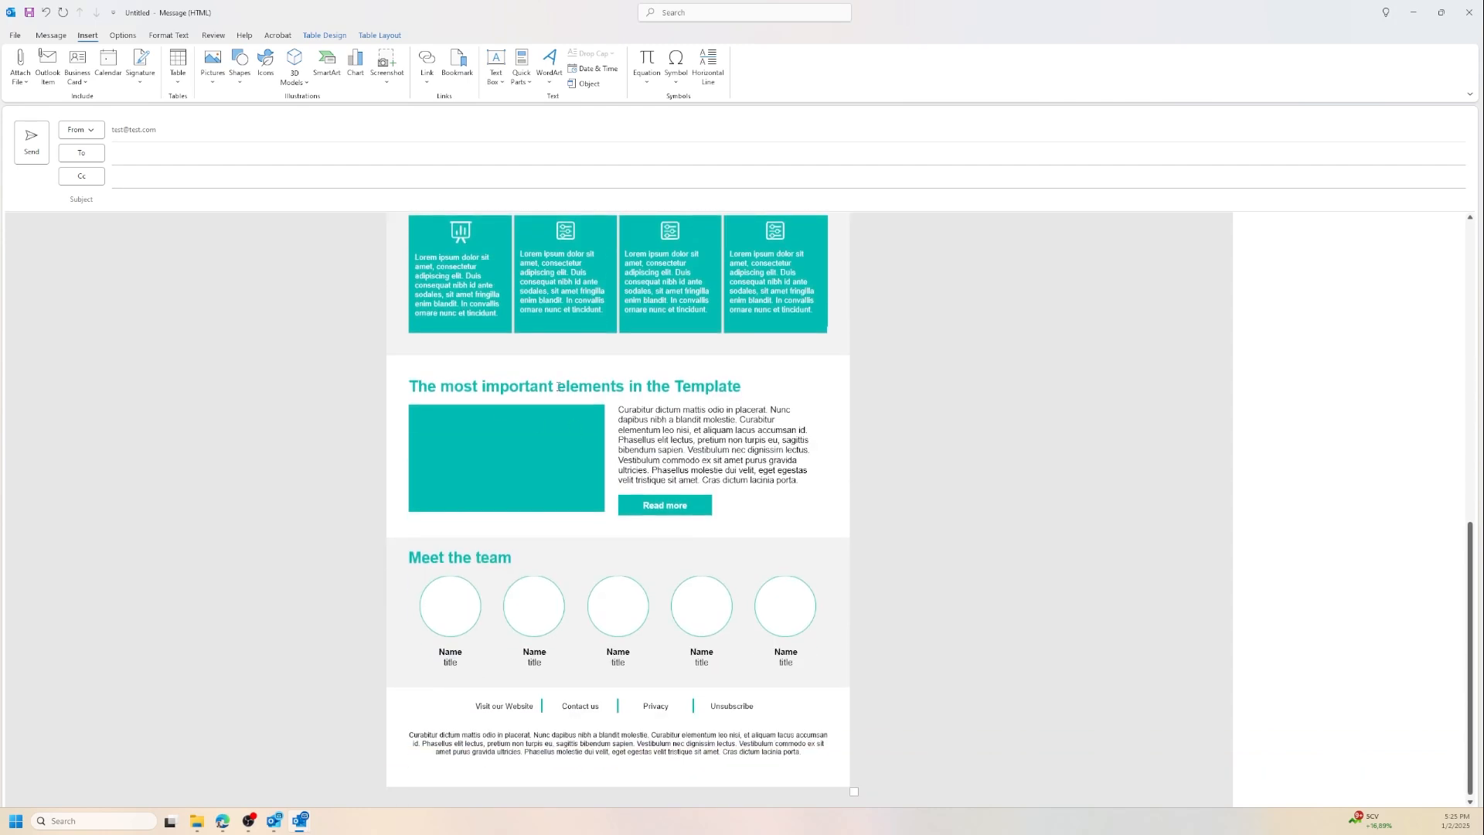
left_click_drag(560, 386, 410, 386)
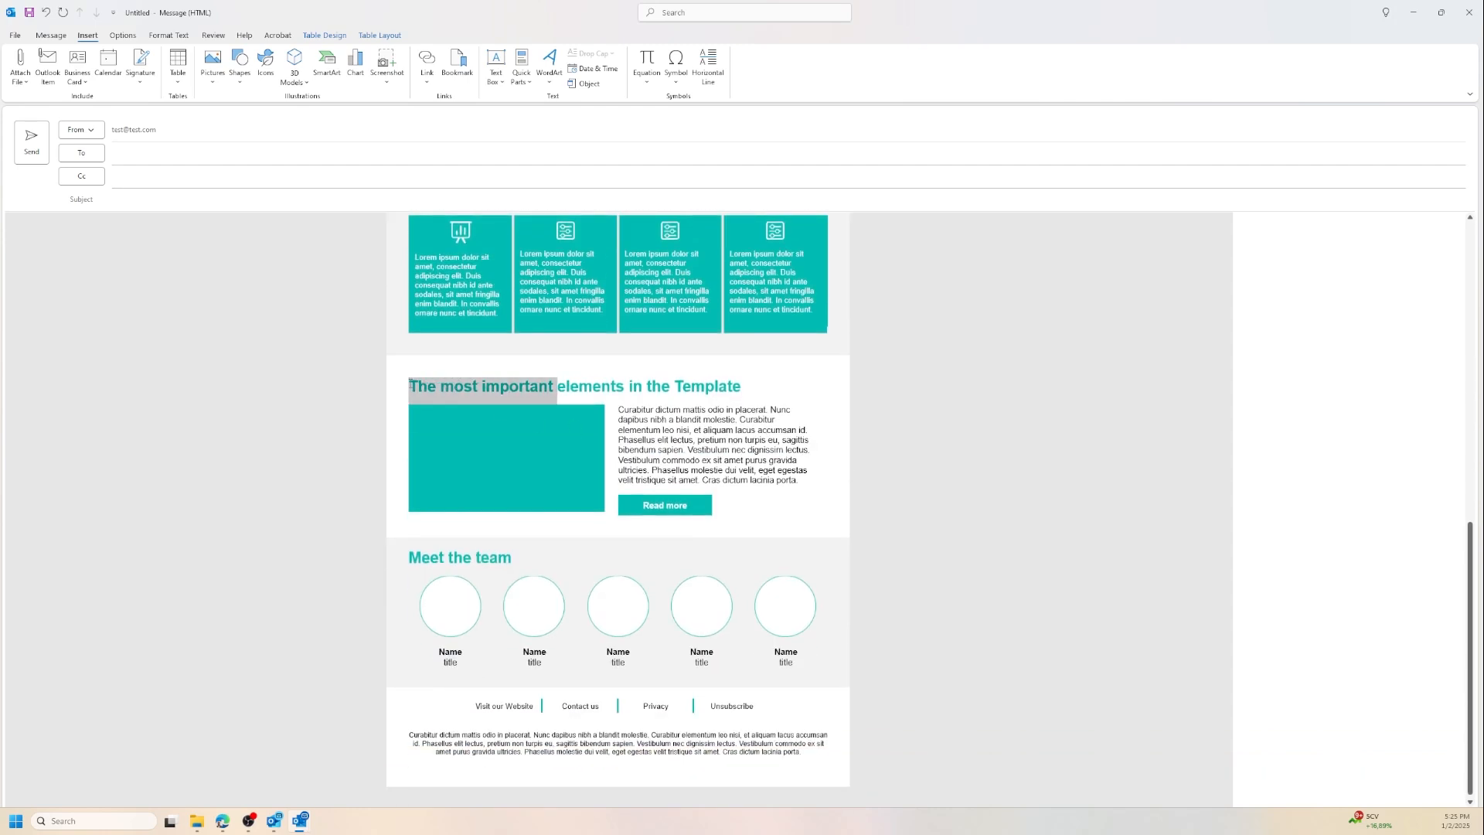
left_click(458, 62)
left_click(671, 328)
left_click_drag(671, 327, 604, 327)
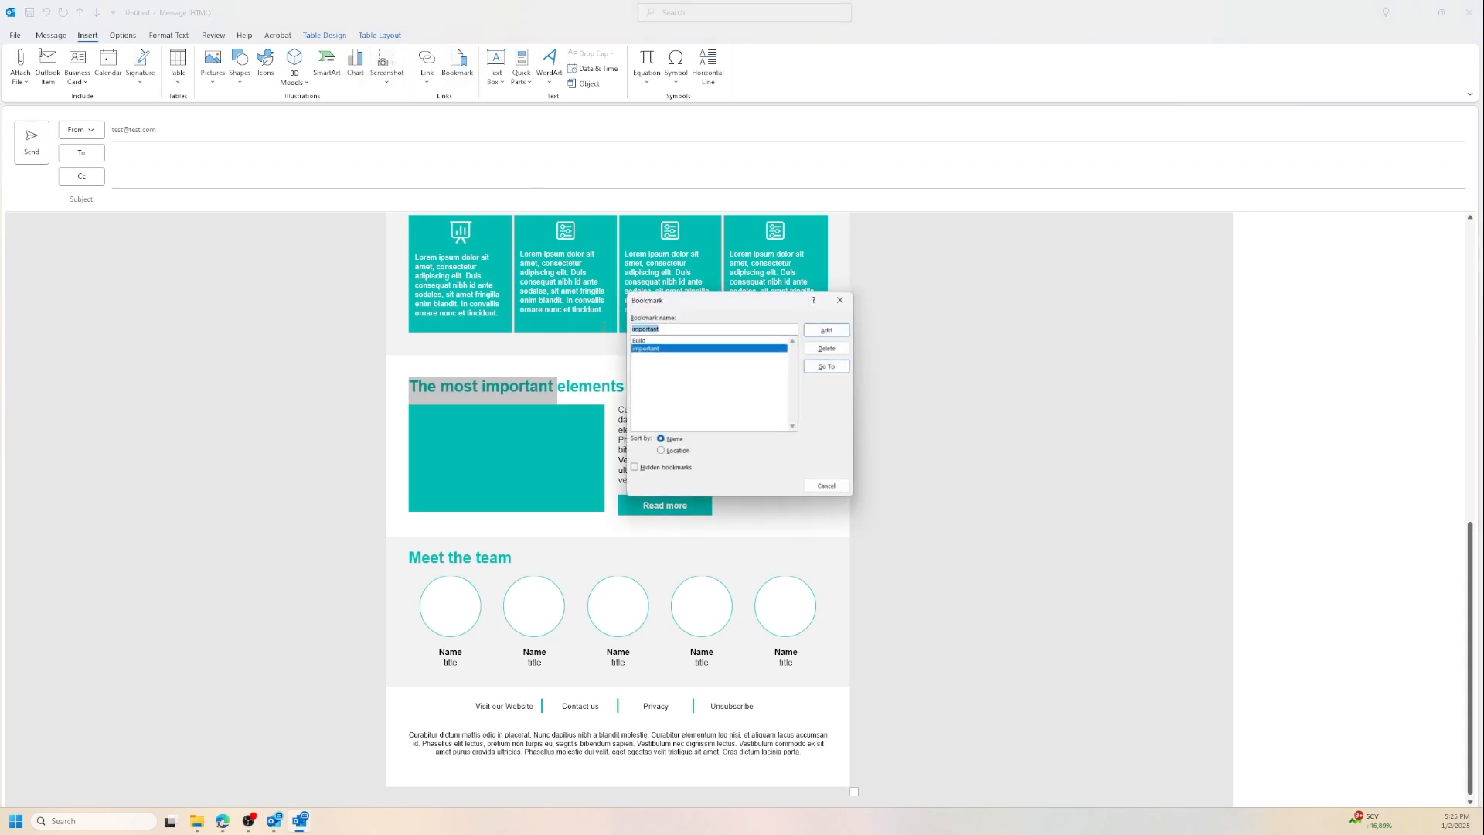
type("t")
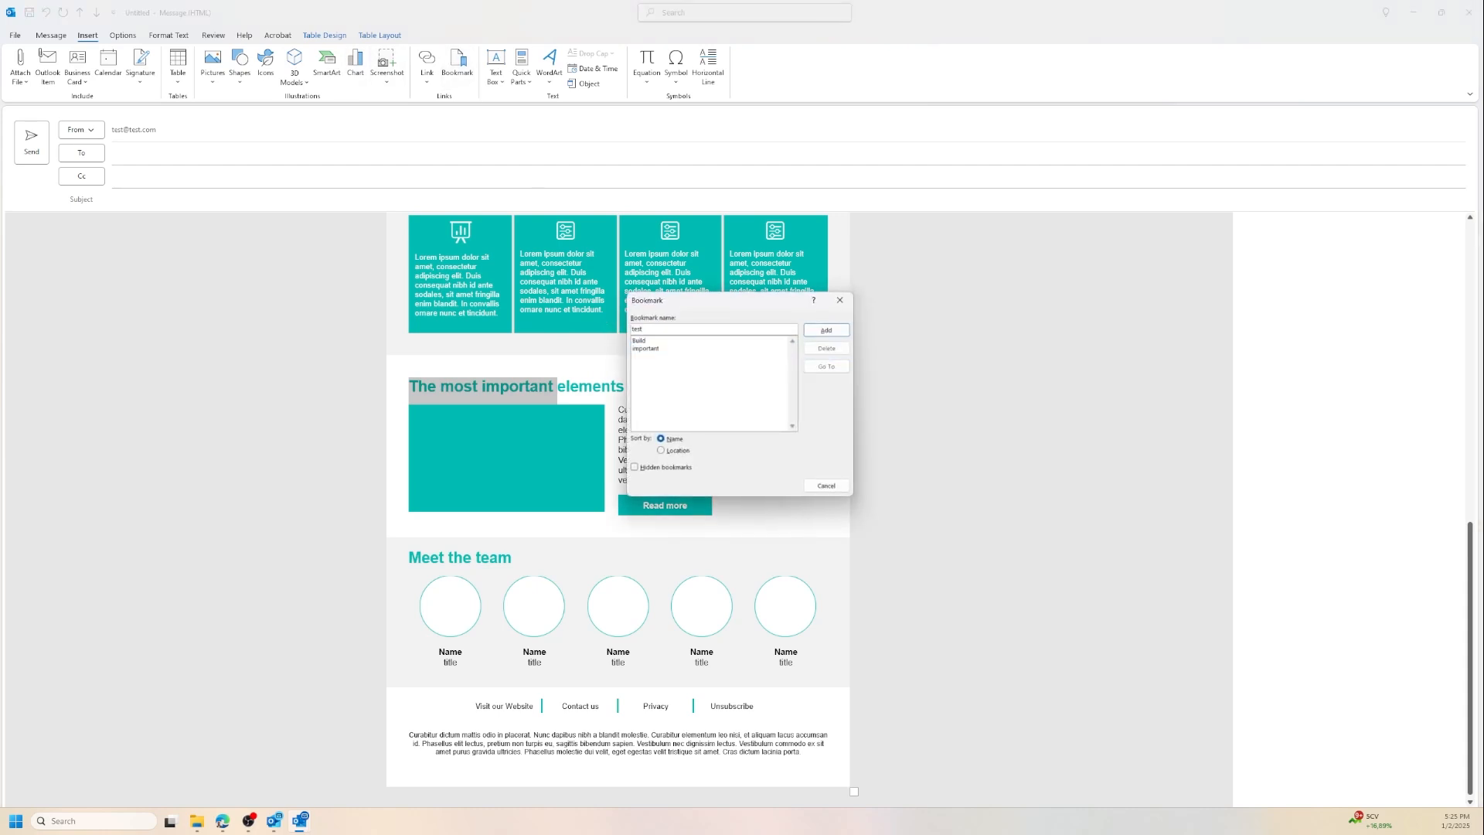
type("est")
left_click(826, 330)
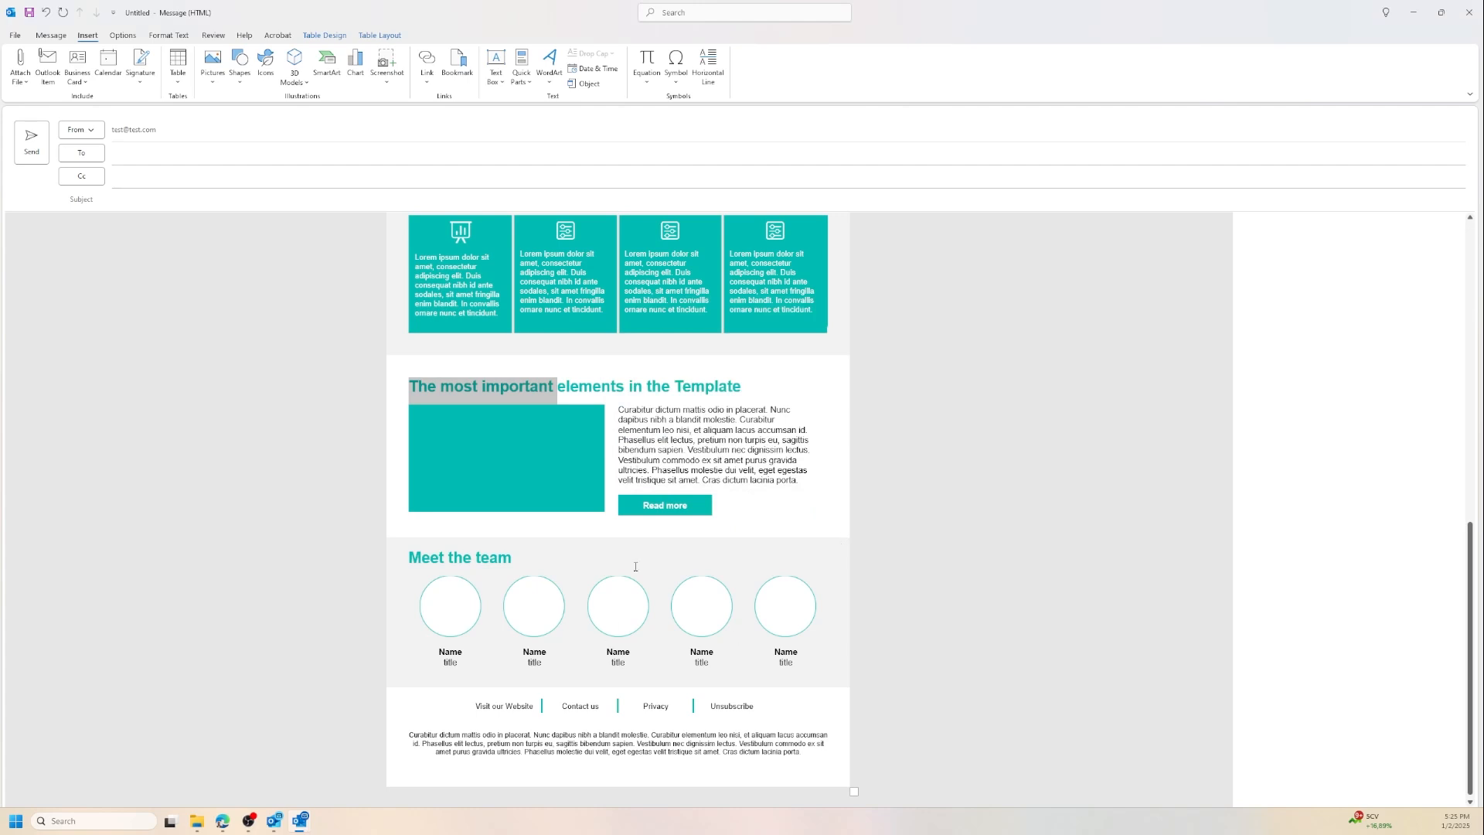
Step: Add a bookmark named team to the "Meet the team" heading
triple_click(526, 550)
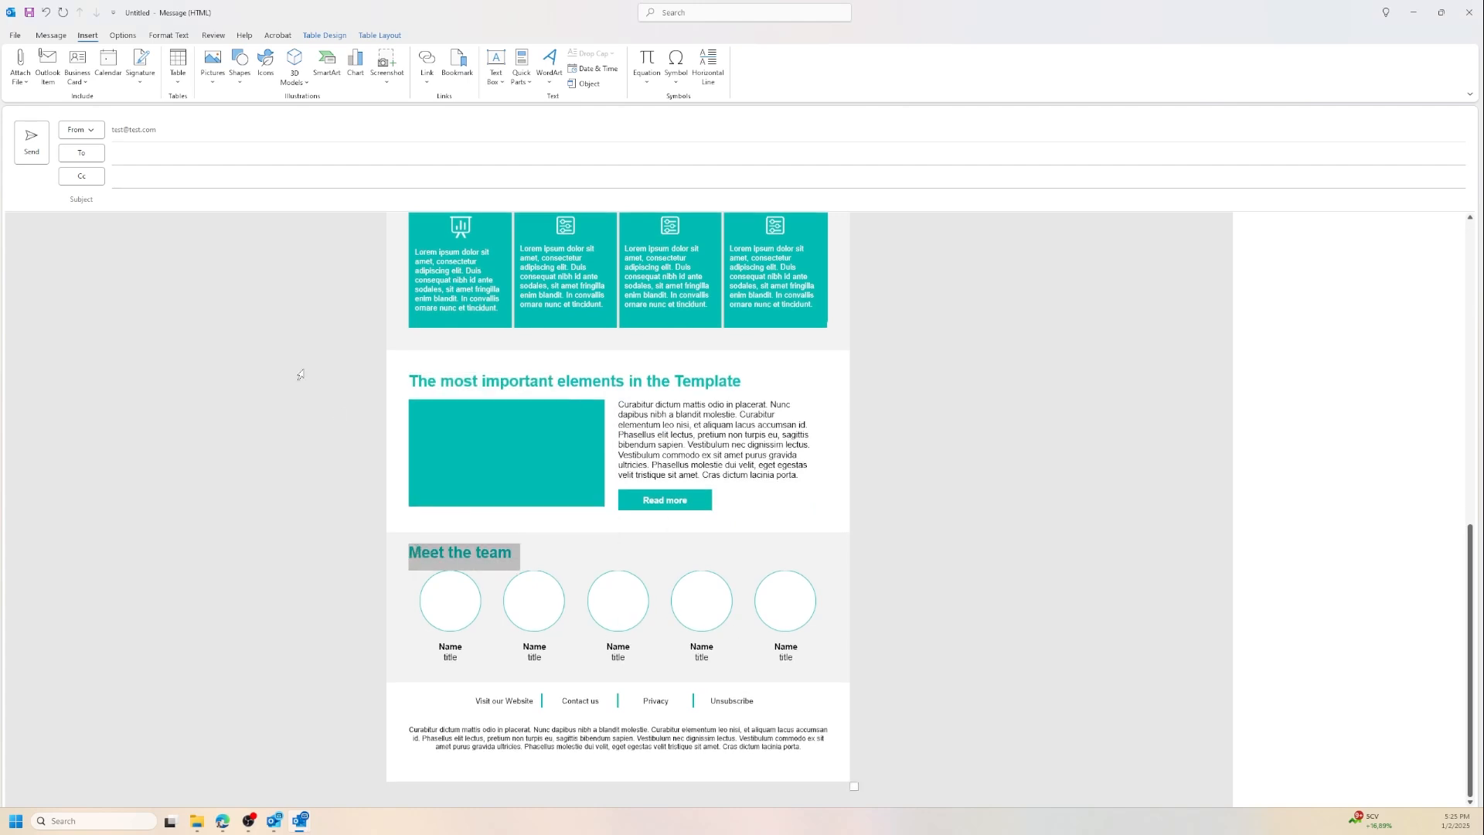
left_click(457, 57)
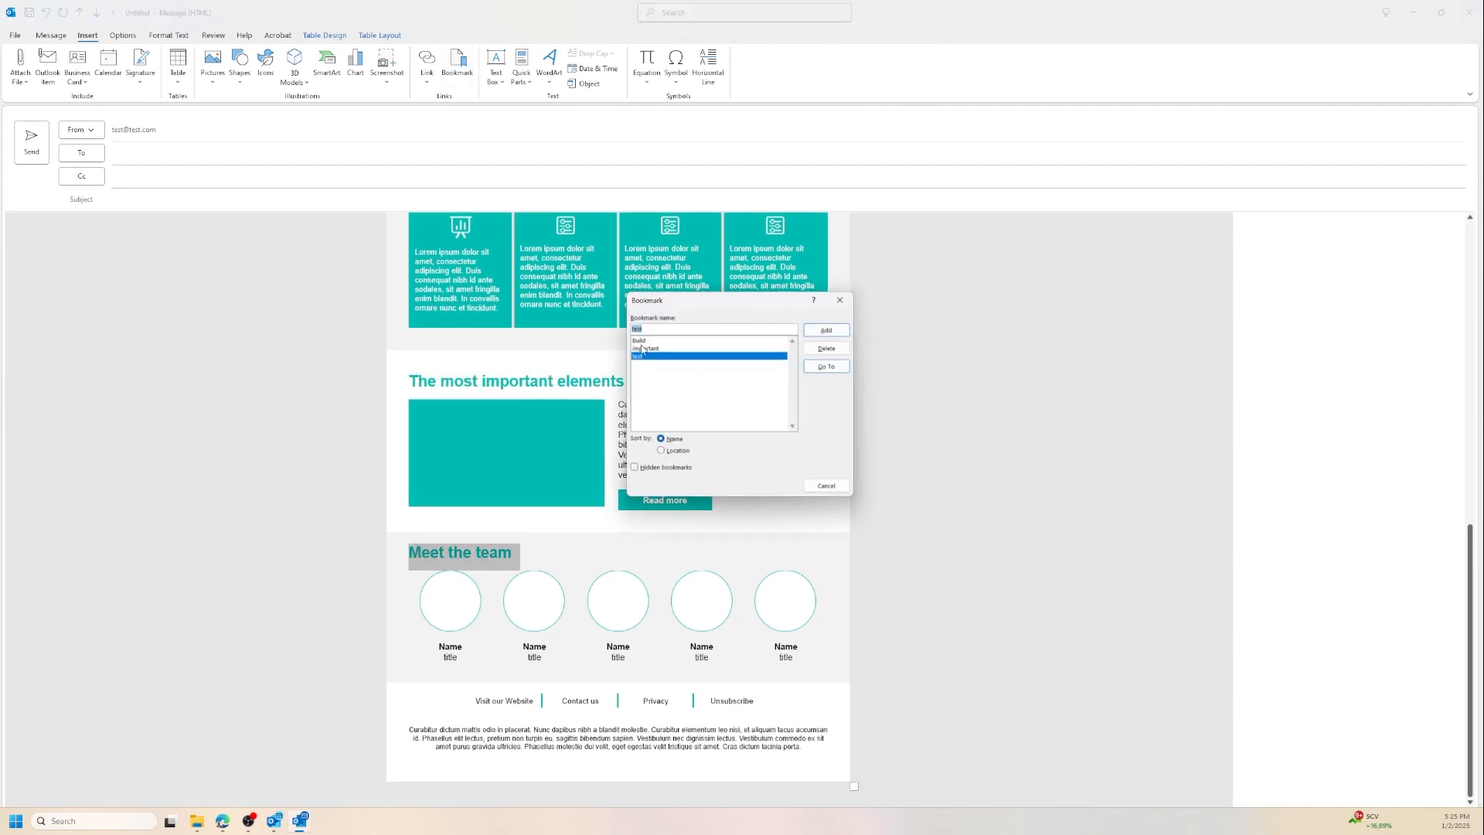
left_click(656, 327)
left_click_drag(657, 326, 604, 326)
type("tes")
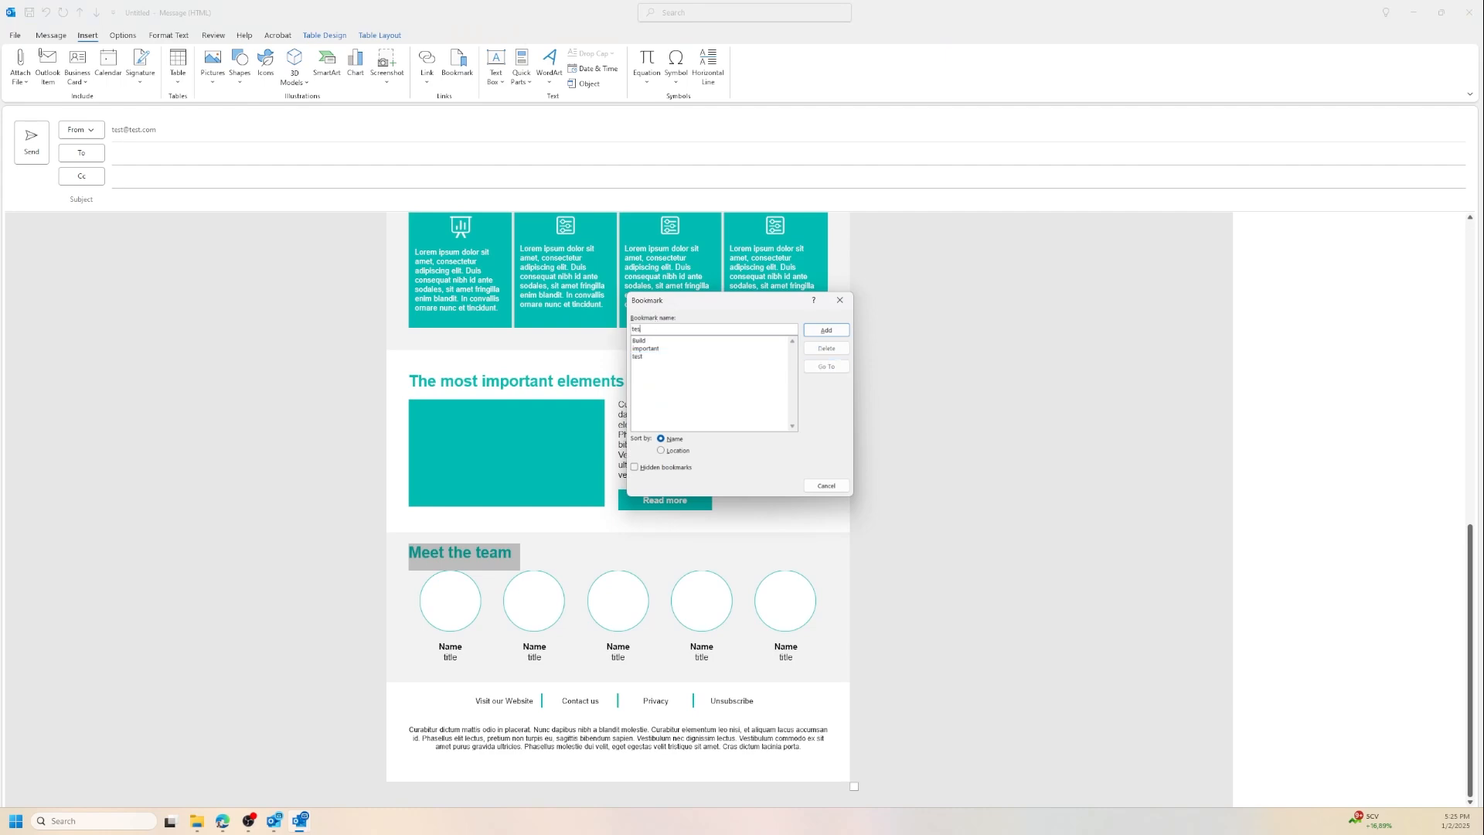
type("t.com")
left_click(808, 334)
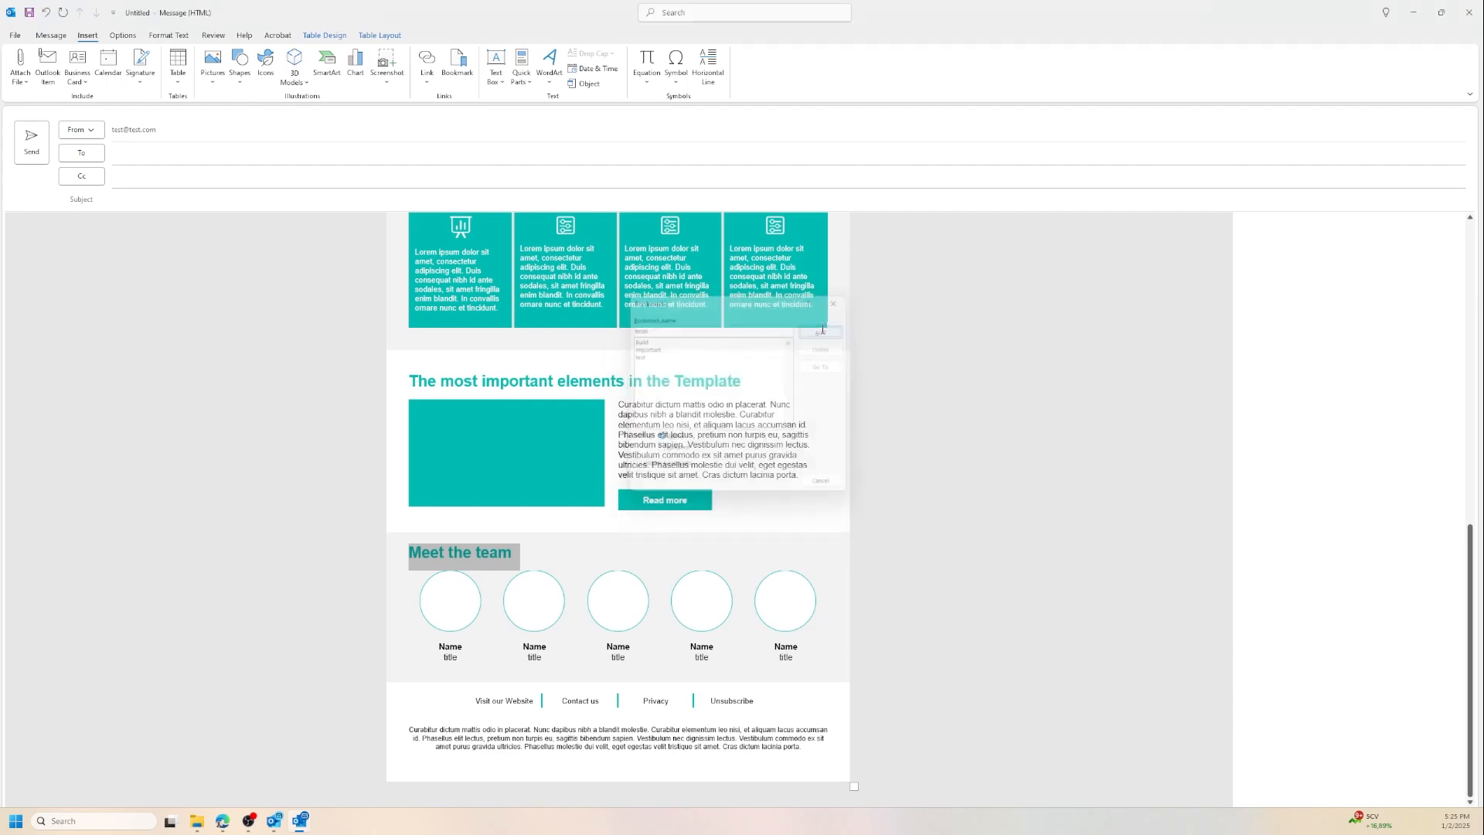
Step: Link the Intro navigation label to the Build bookmark in this document
scroll(687, 475, "up", 15)
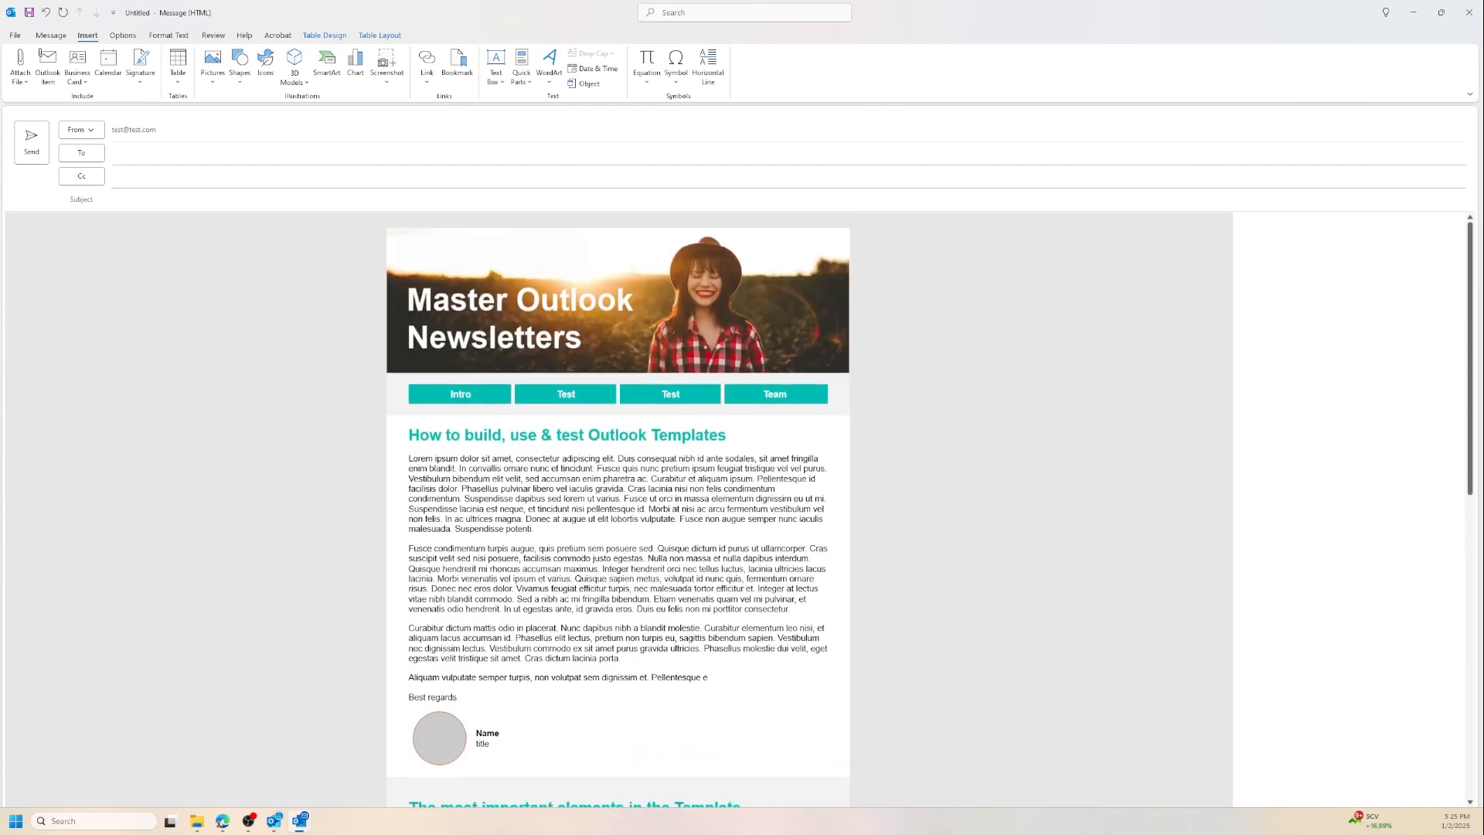
left_click_drag(483, 393, 451, 394)
left_click(429, 82)
left_click(443, 146)
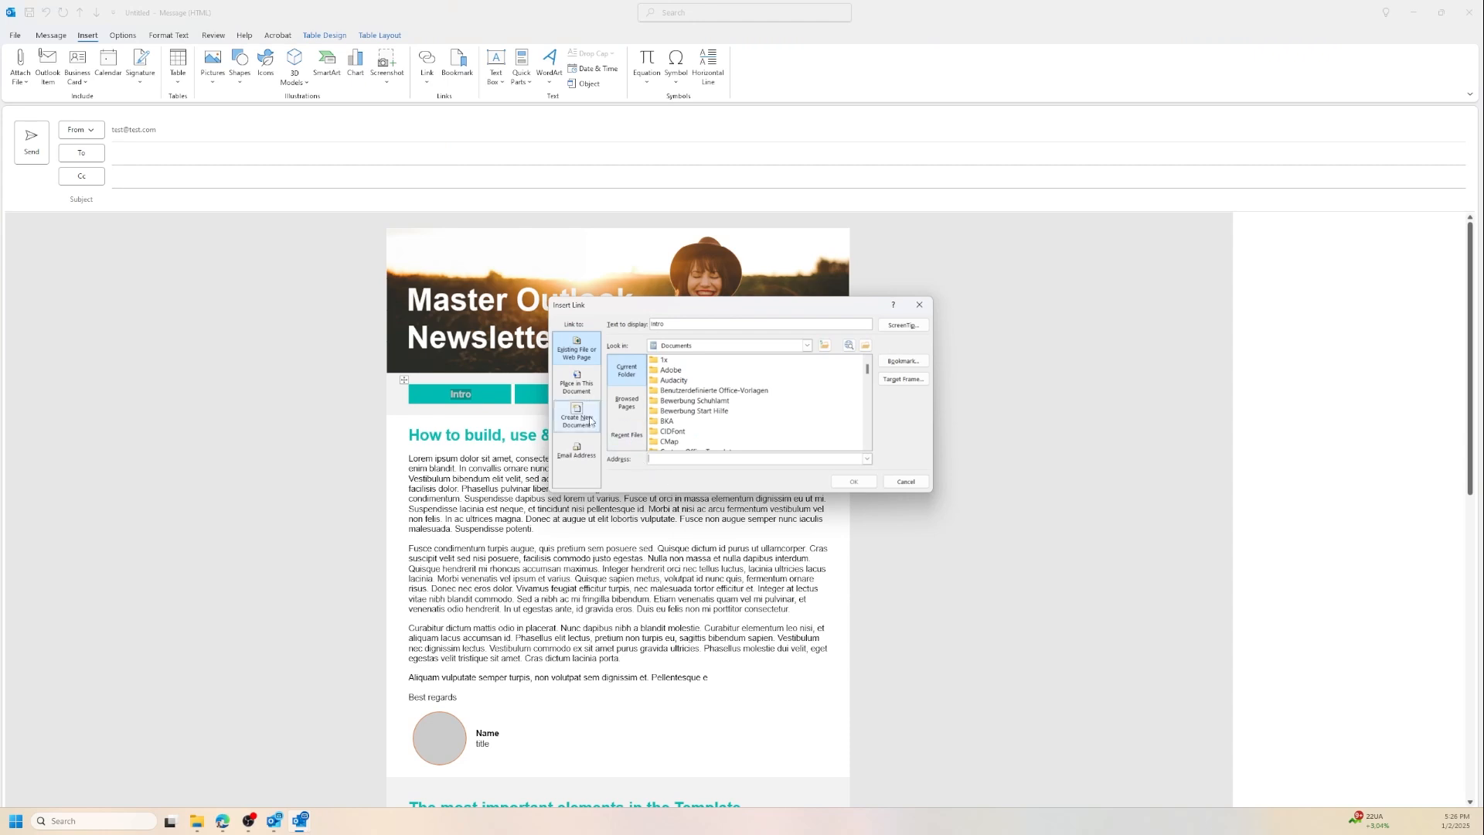
left_click(597, 388)
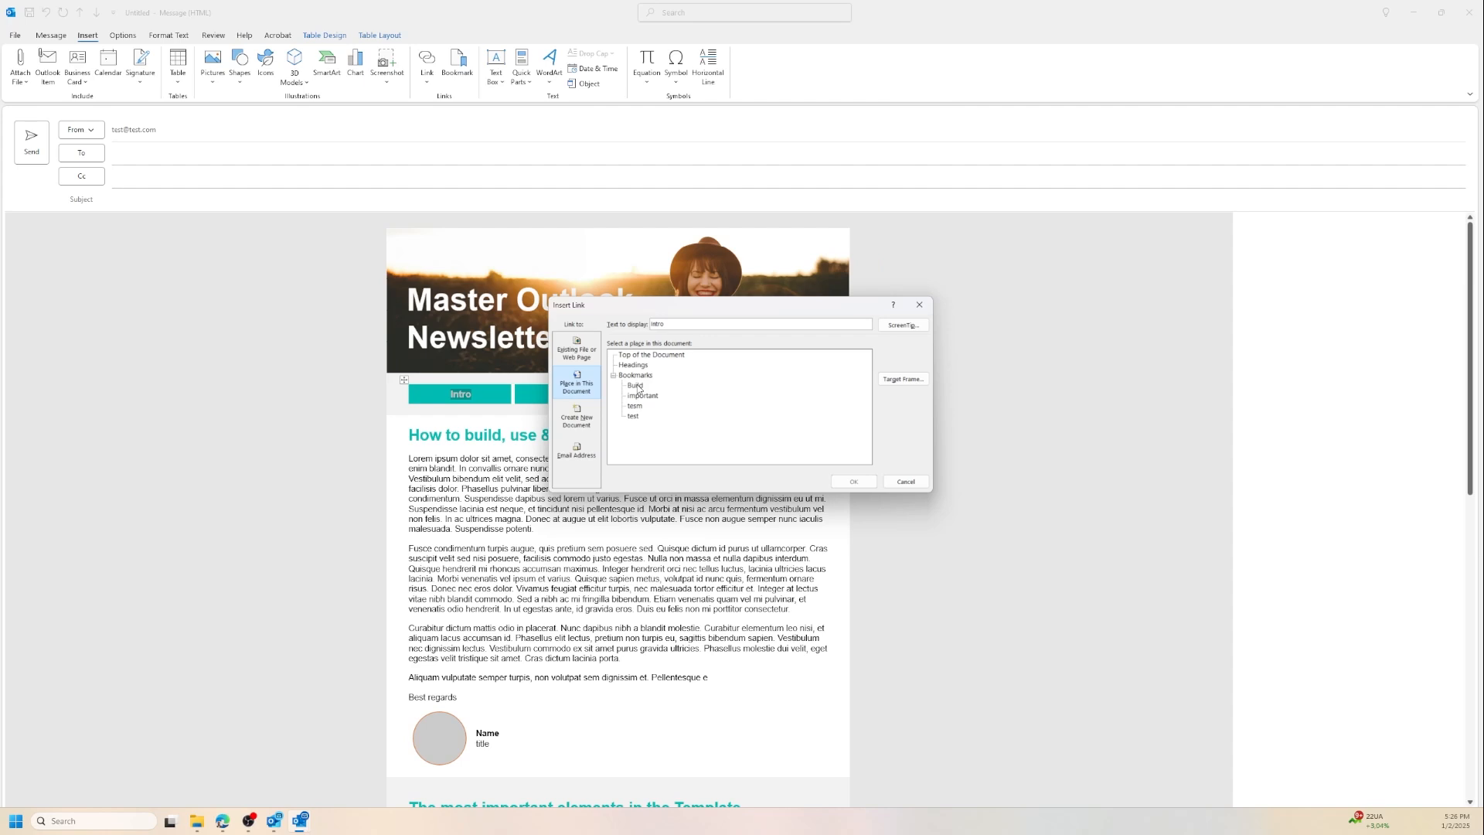
left_click(636, 385)
left_click(864, 484)
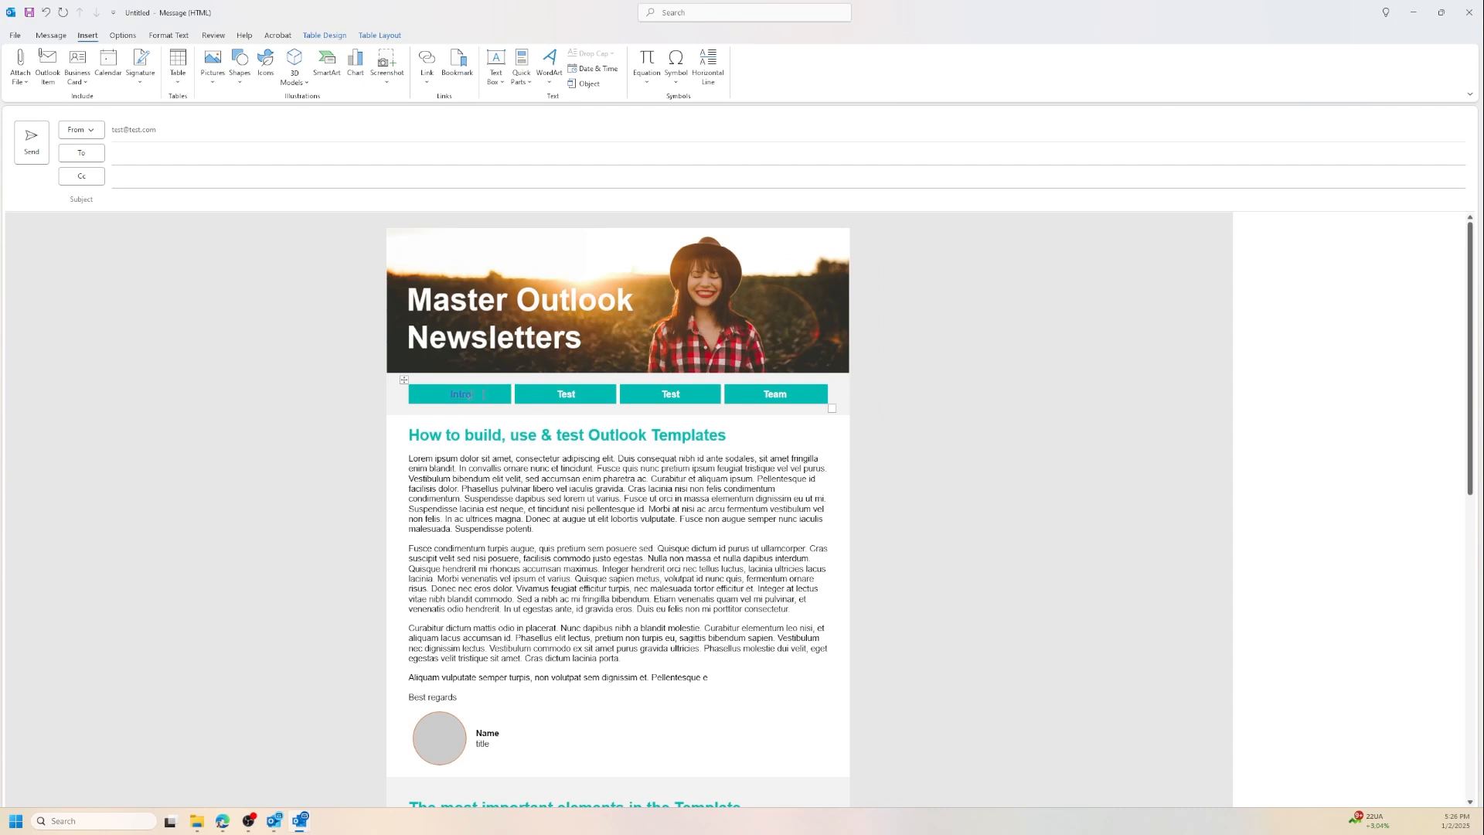
Step: Link the Test label in the second navigation cell to the important bookmark
double_click(566, 394)
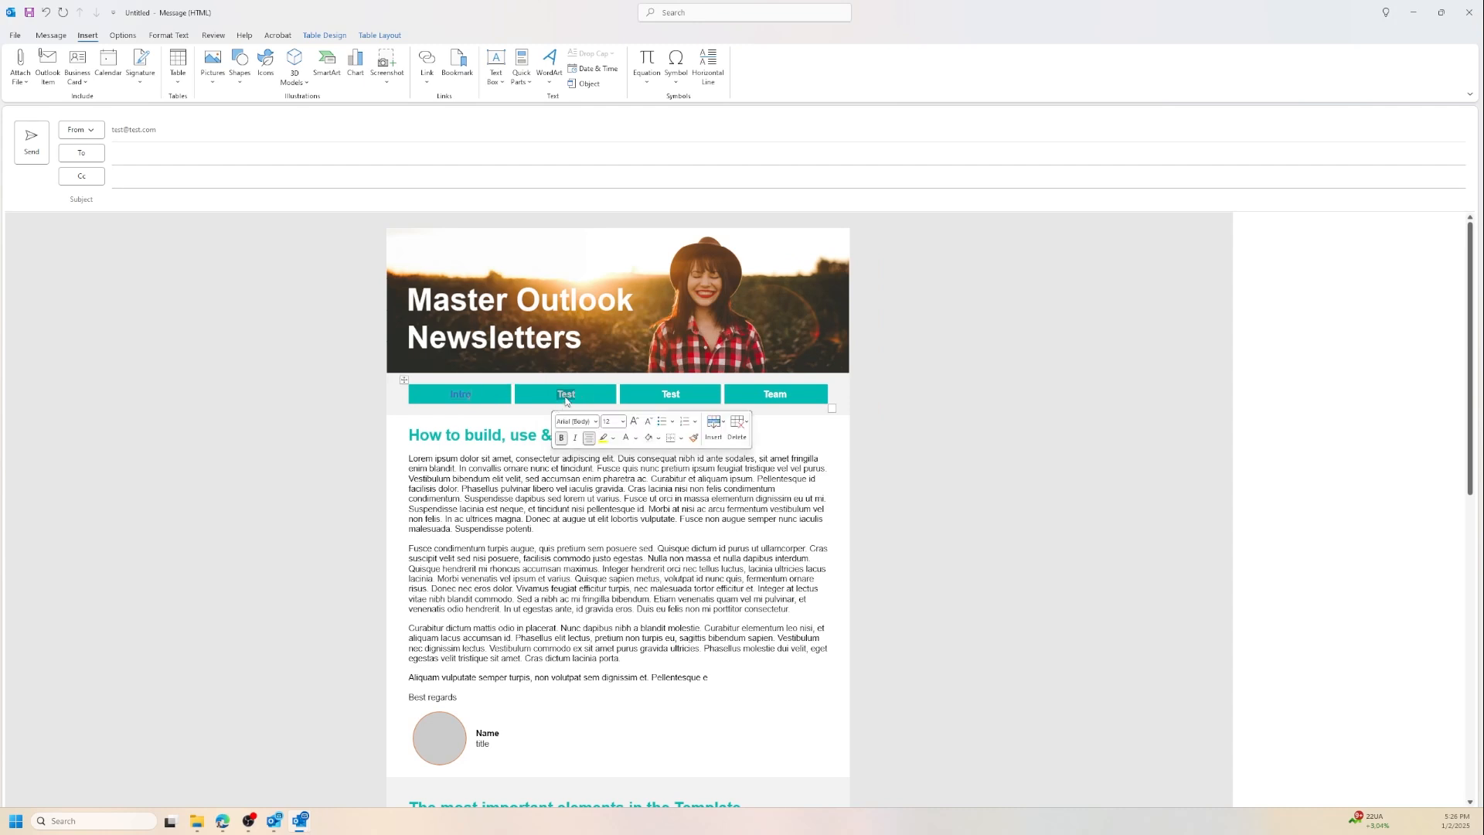
right_click(564, 393)
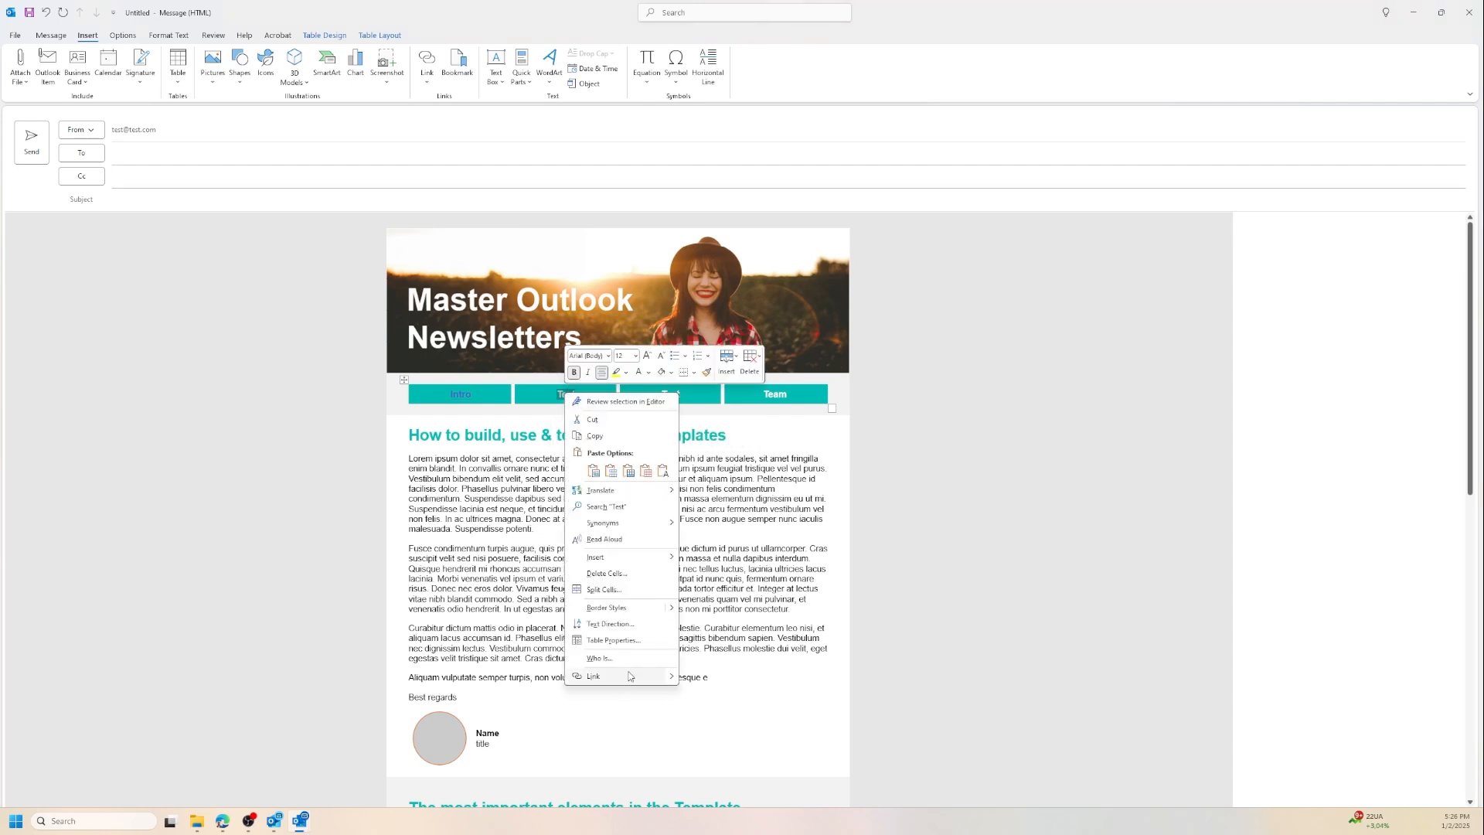
left_click(630, 677)
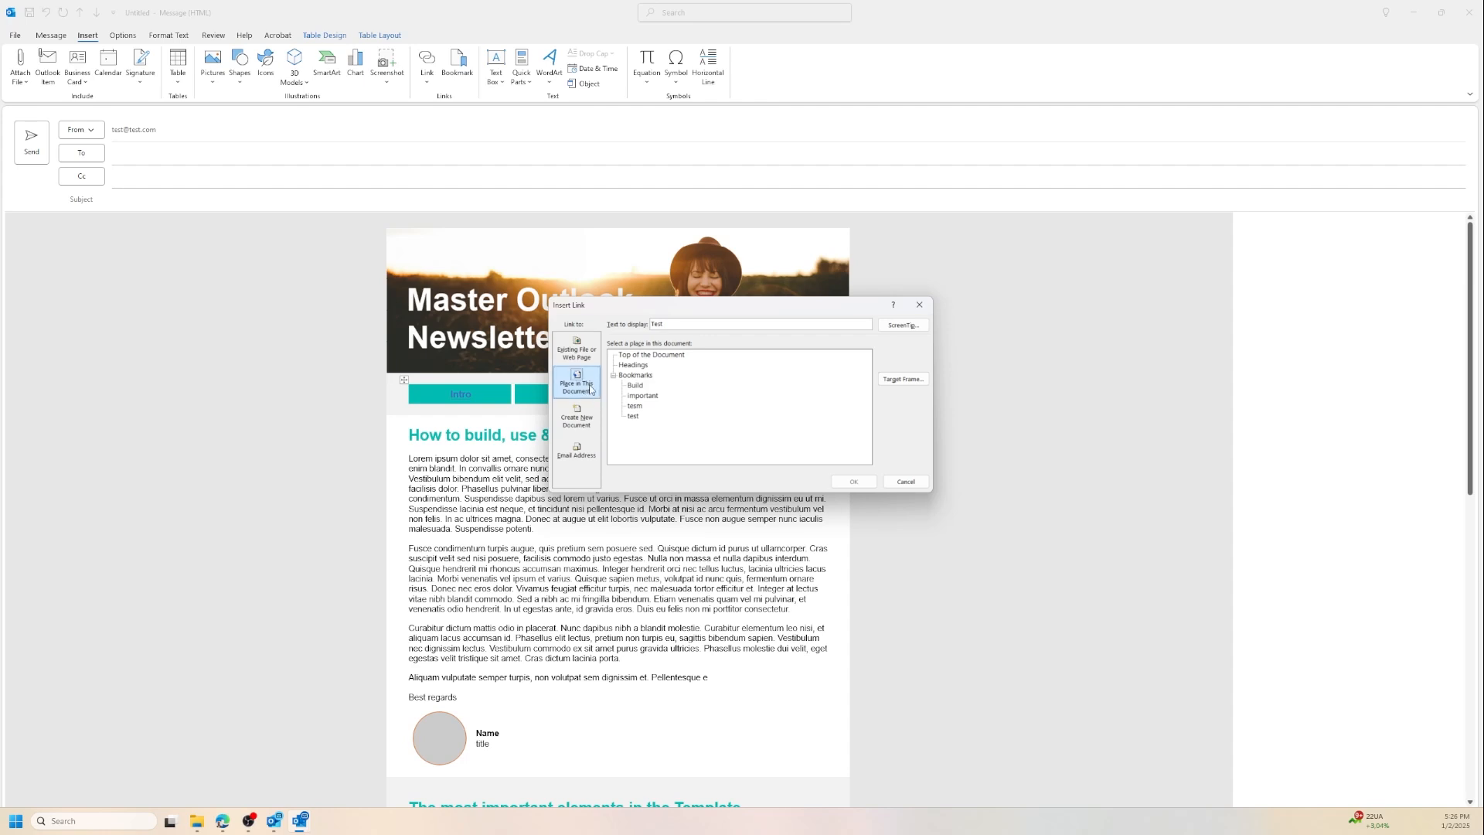
left_click(642, 395)
left_click(870, 484)
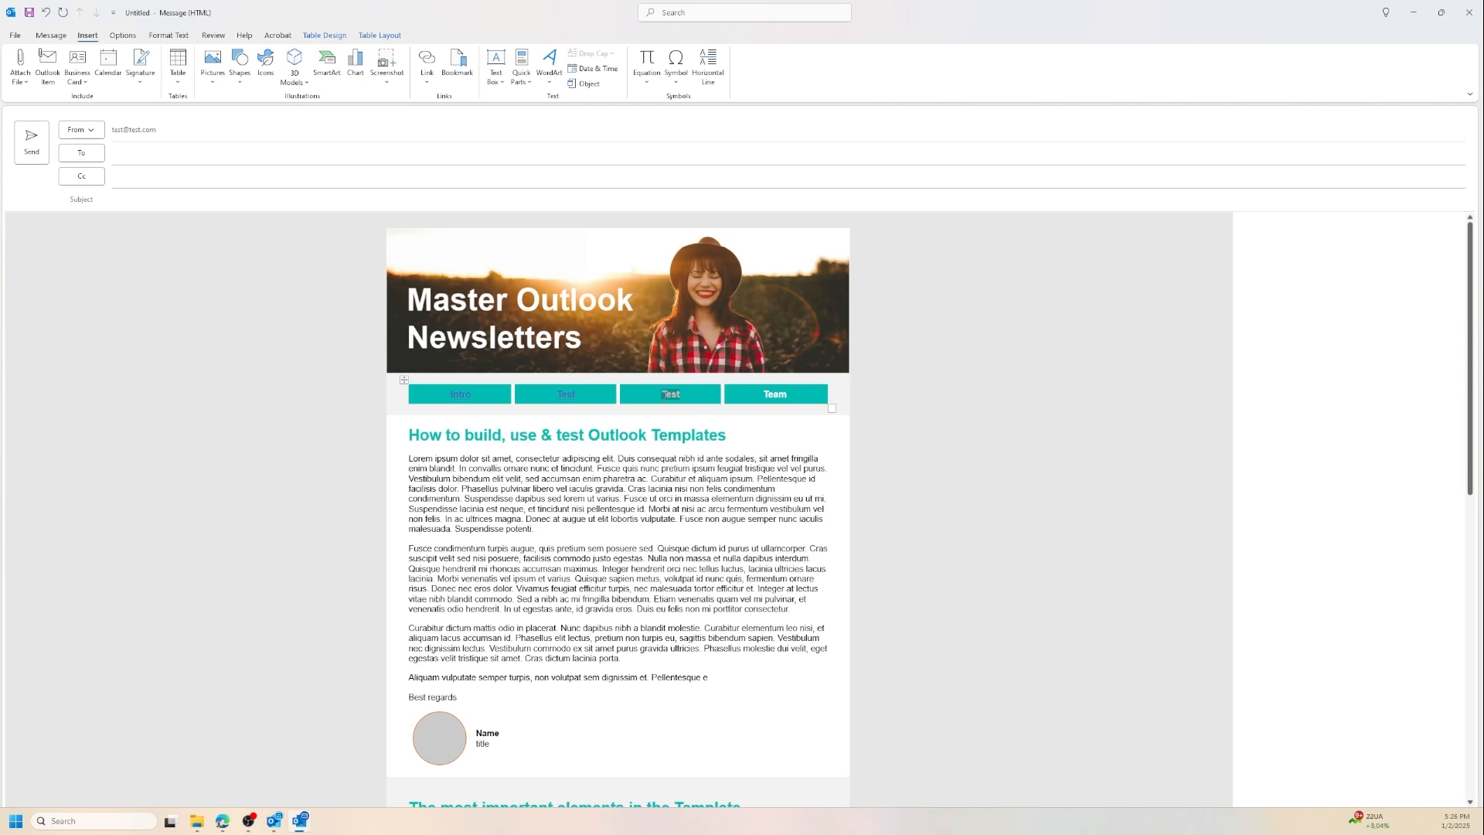
Step: Link the Test label in the third navigation cell to the test bookmark
right_click(670, 396)
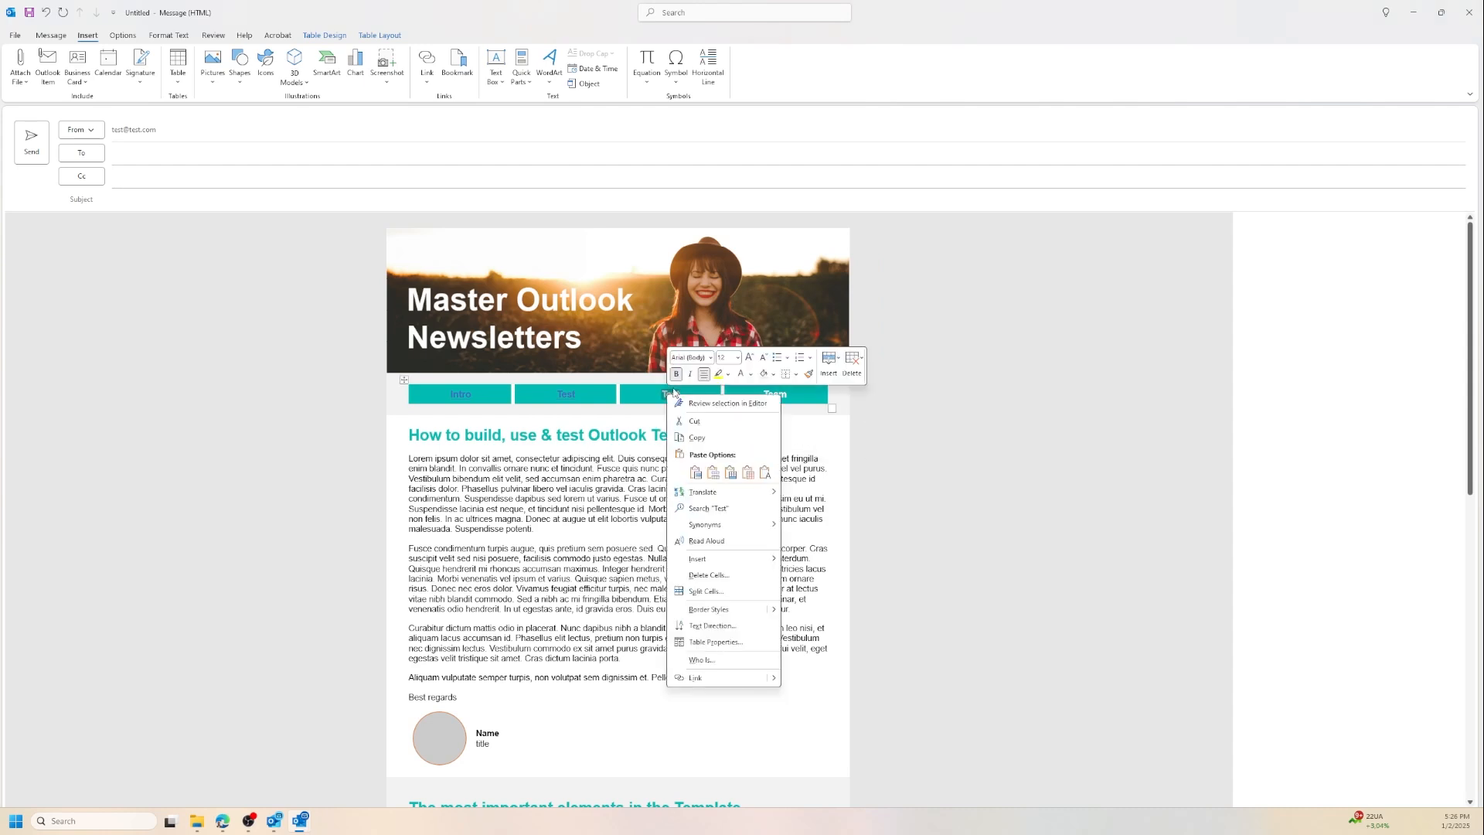
left_click(755, 678)
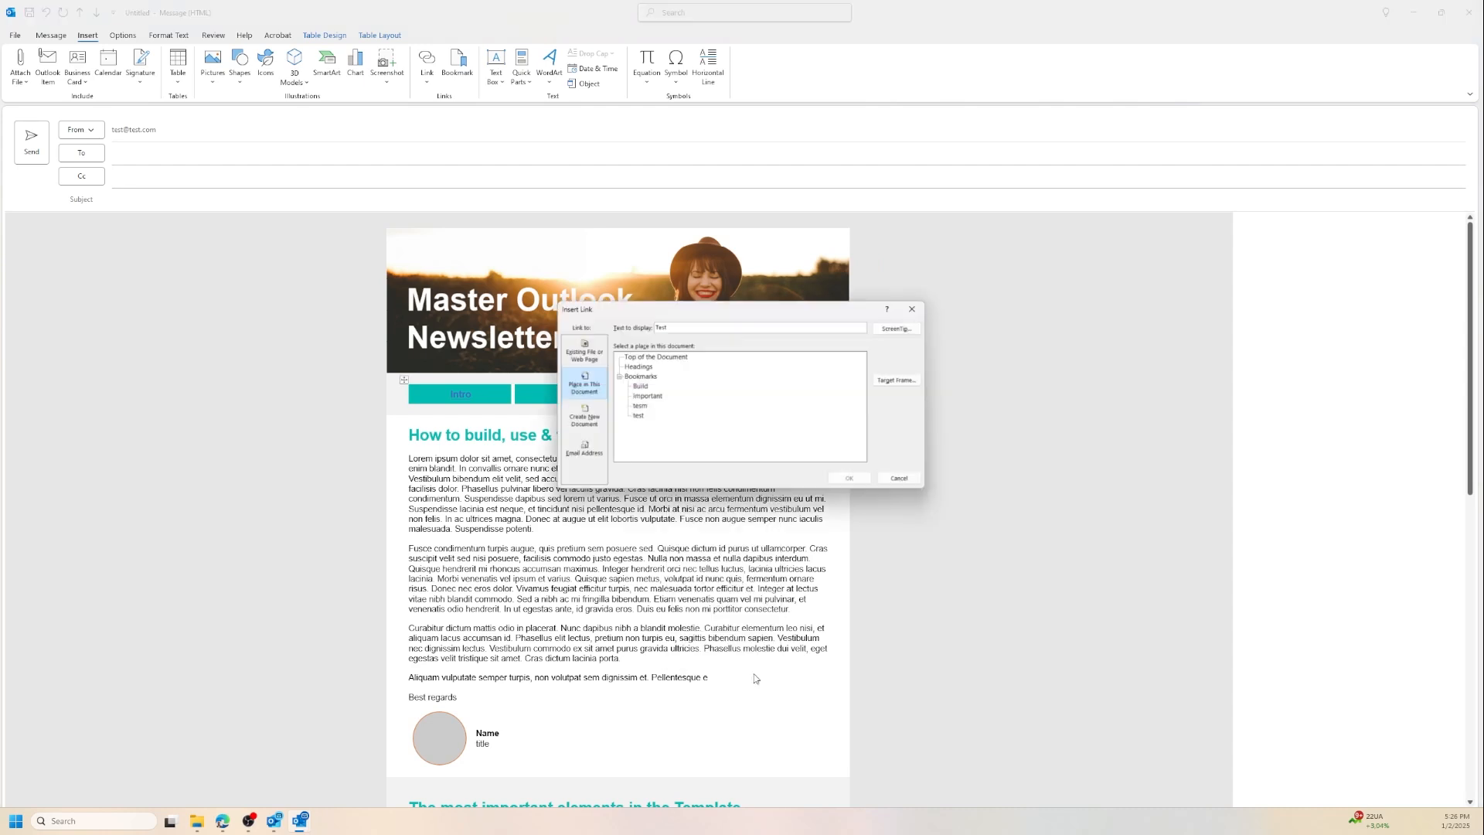
left_click(634, 417)
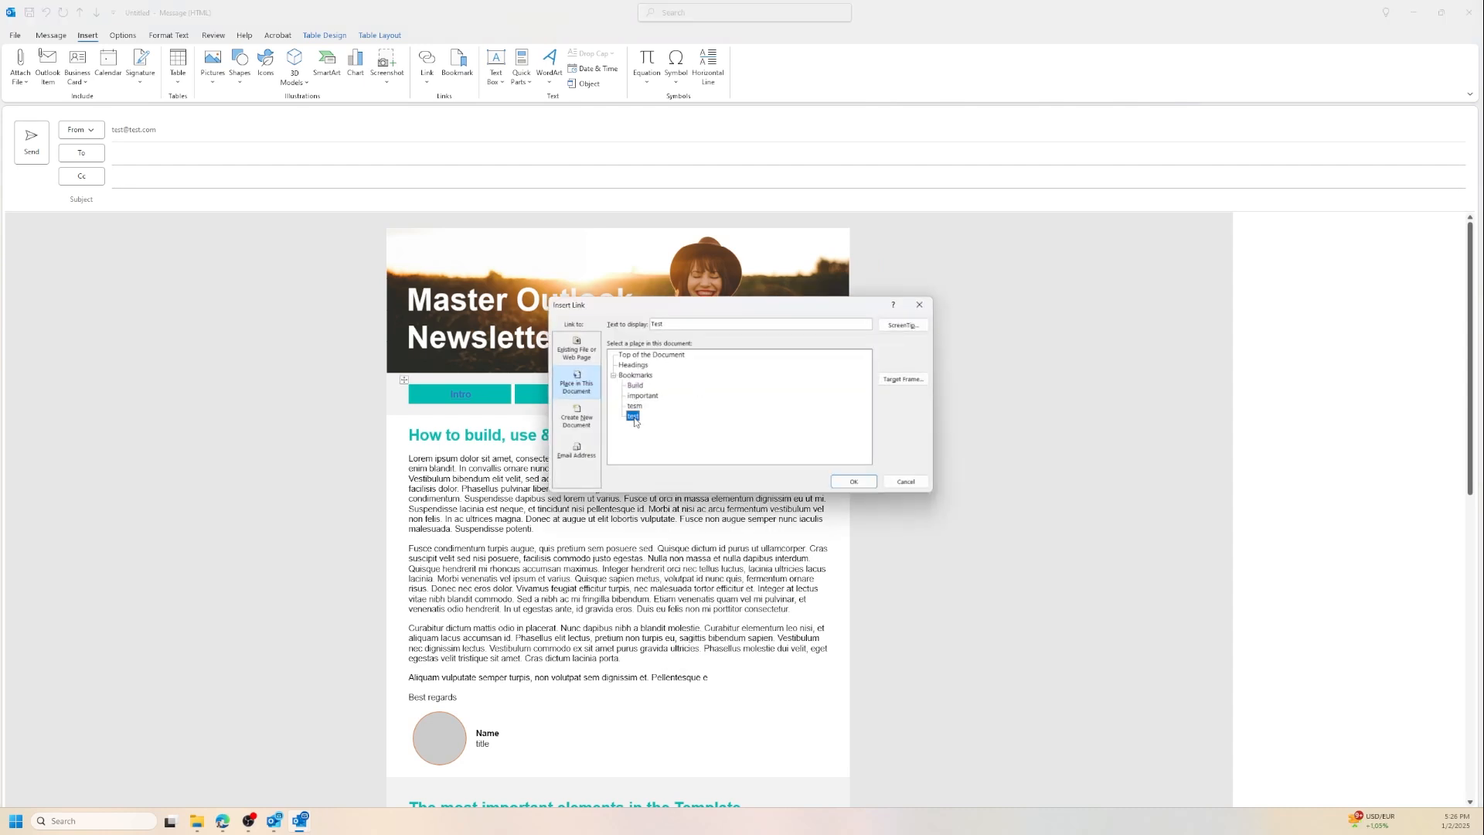
left_click(853, 481)
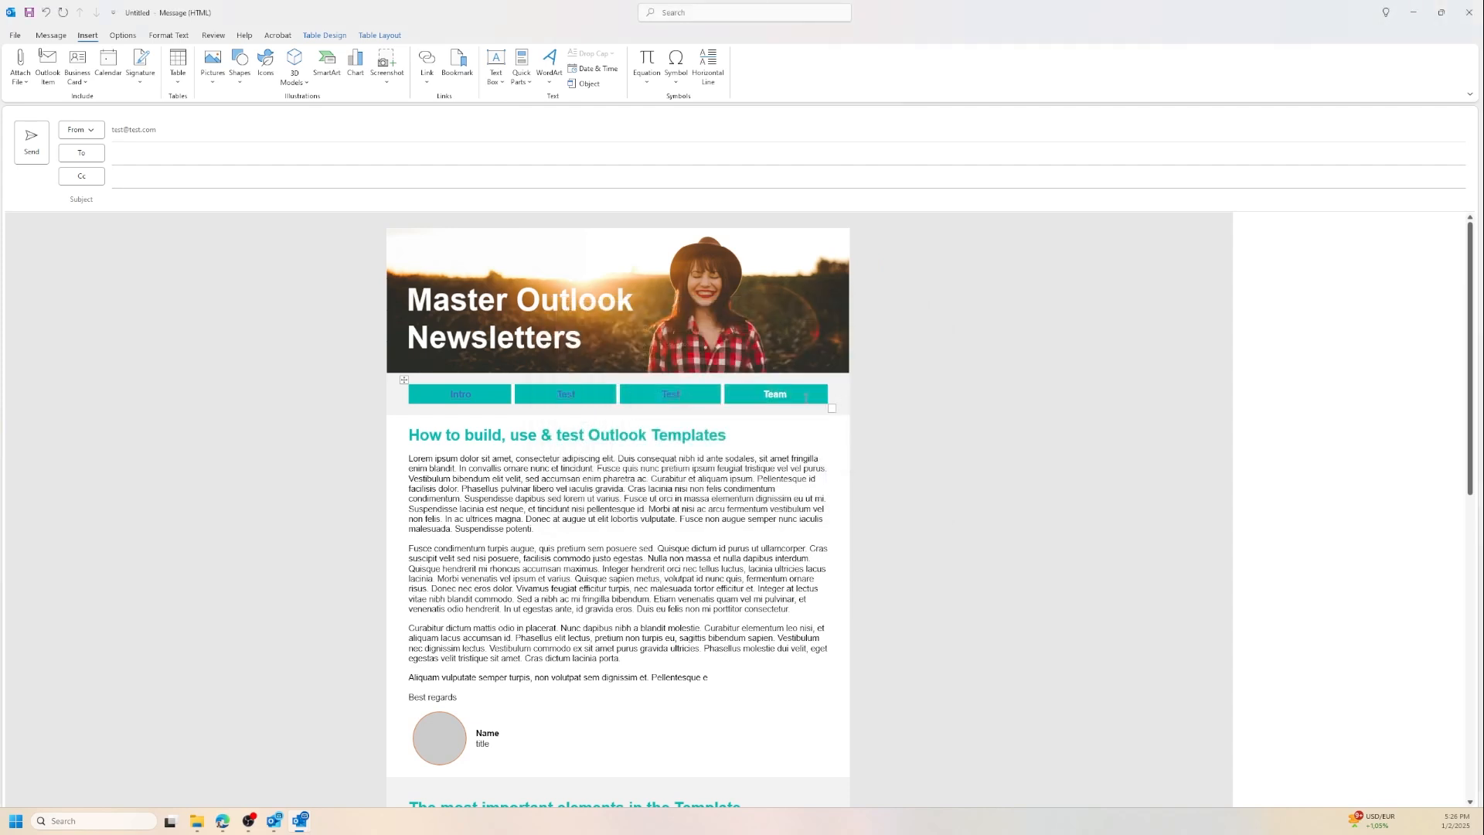
Step: Link the Team navigation label to the team bookmark
double_click(775, 394)
right_click(779, 395)
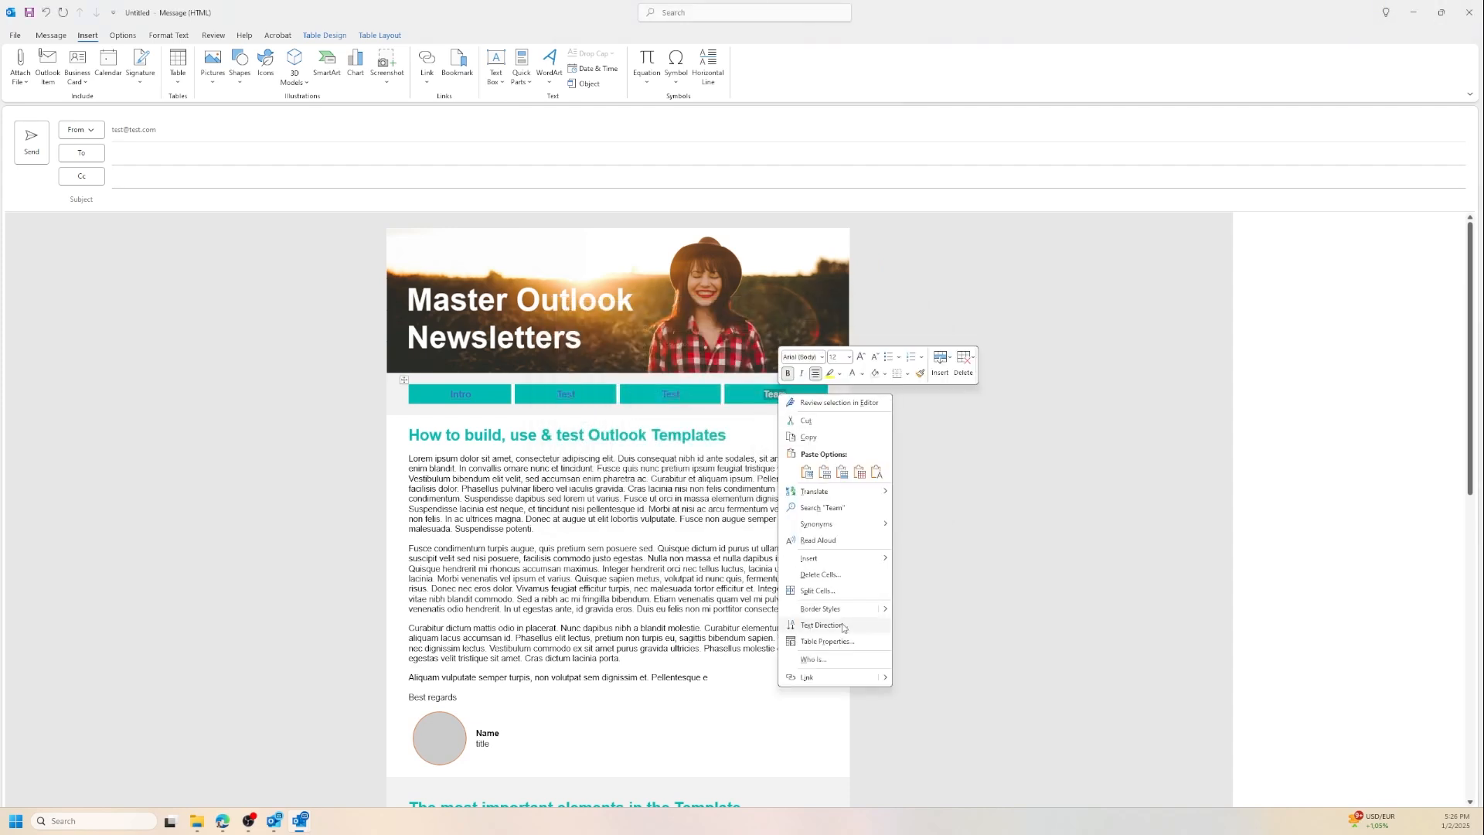
left_click(826, 681)
left_click(637, 407)
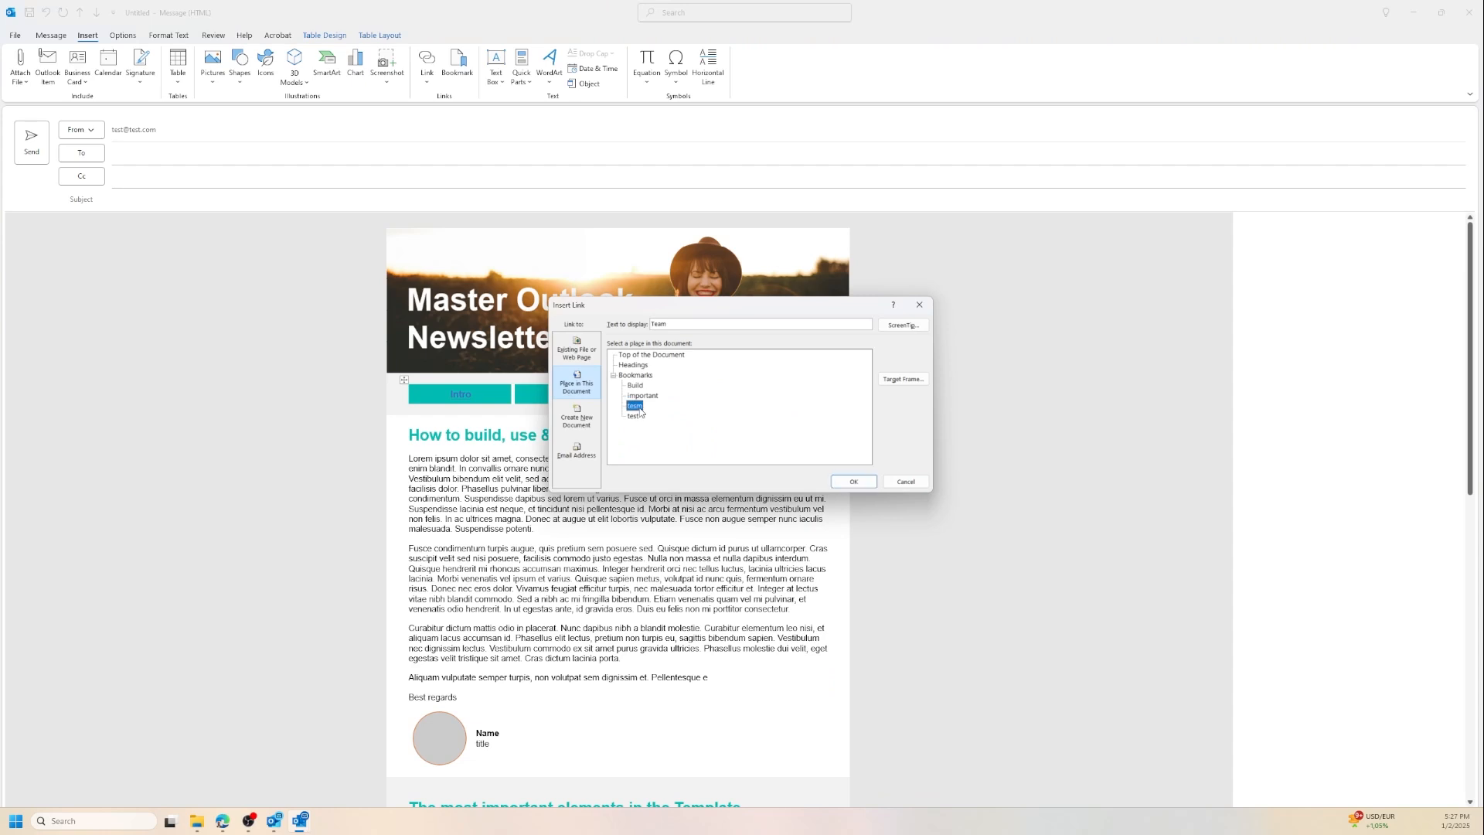
left_click(853, 481)
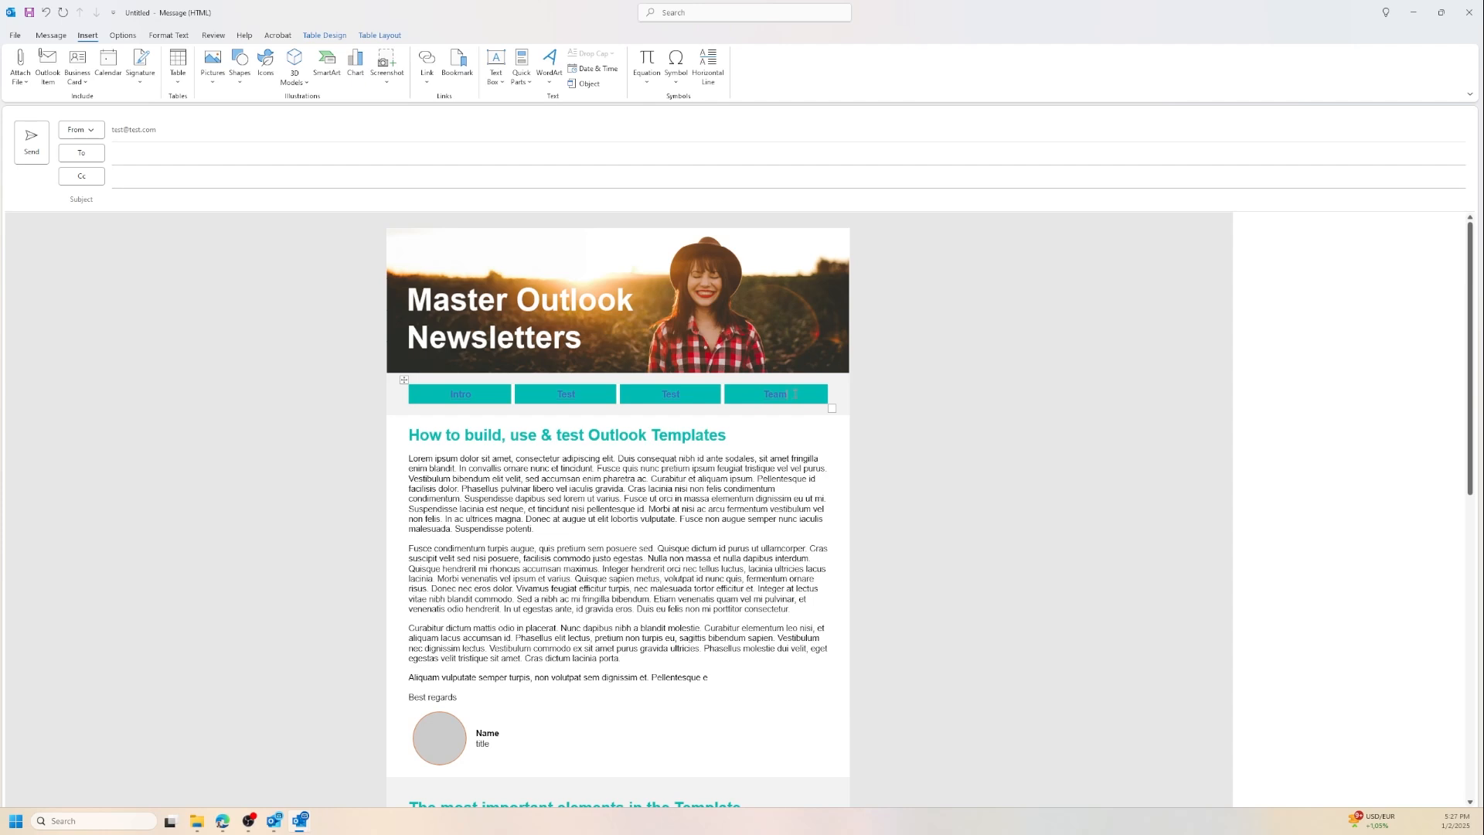
Step: Format the linked text of all four navigation labels with a white font colour
left_click_drag(796, 394, 448, 394)
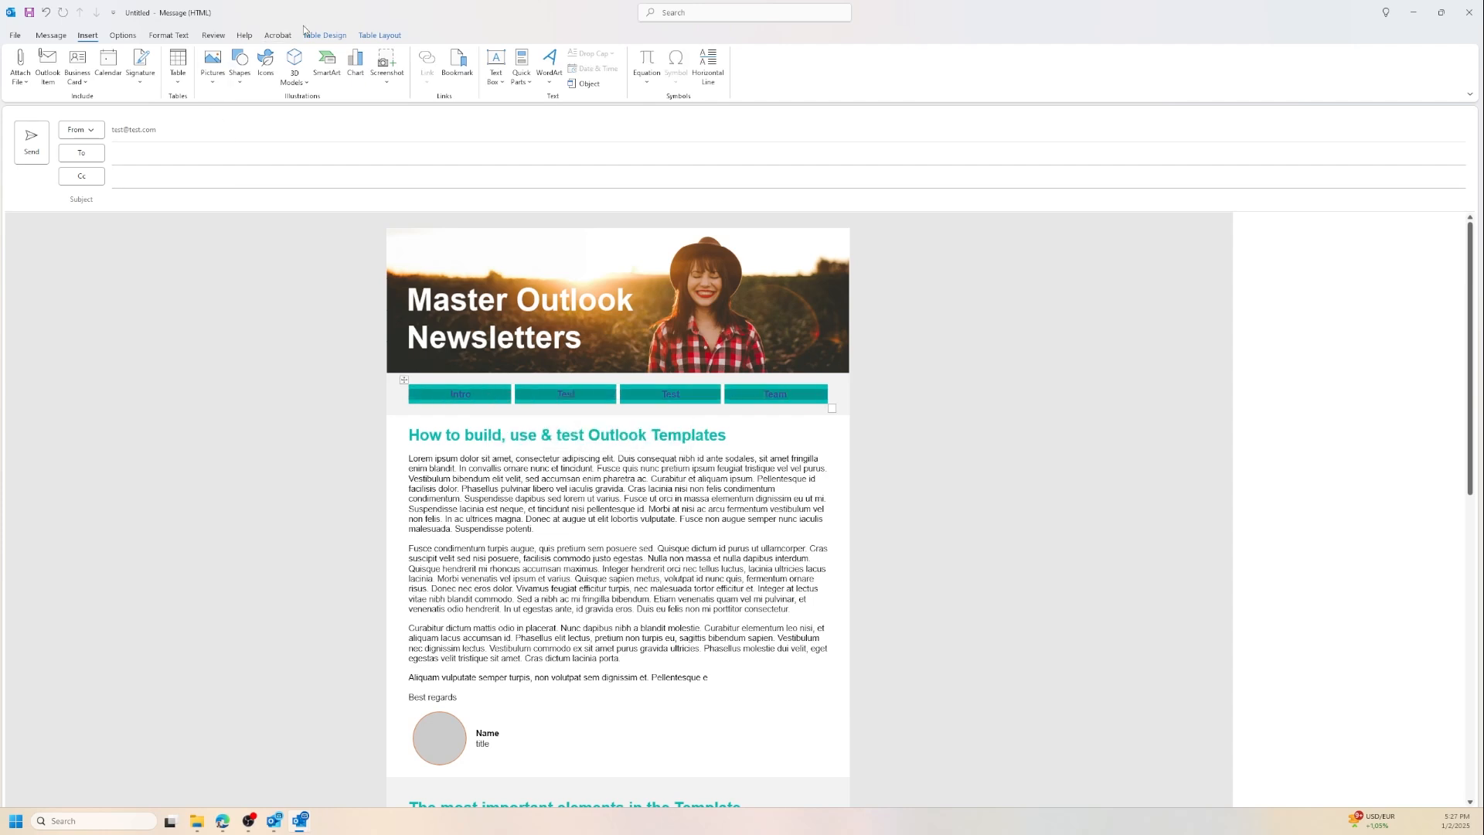
left_click(172, 36)
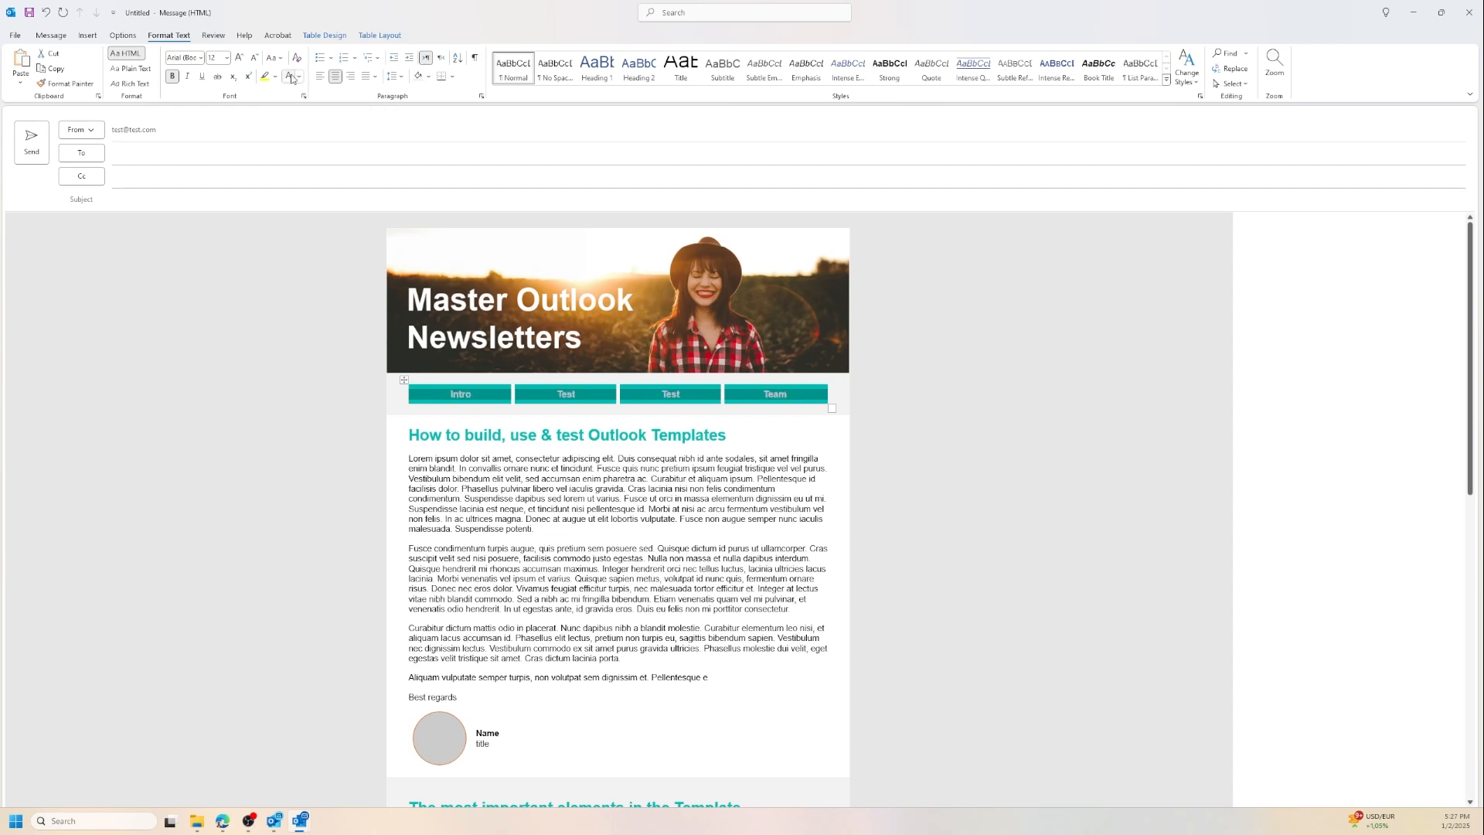
left_click(879, 474)
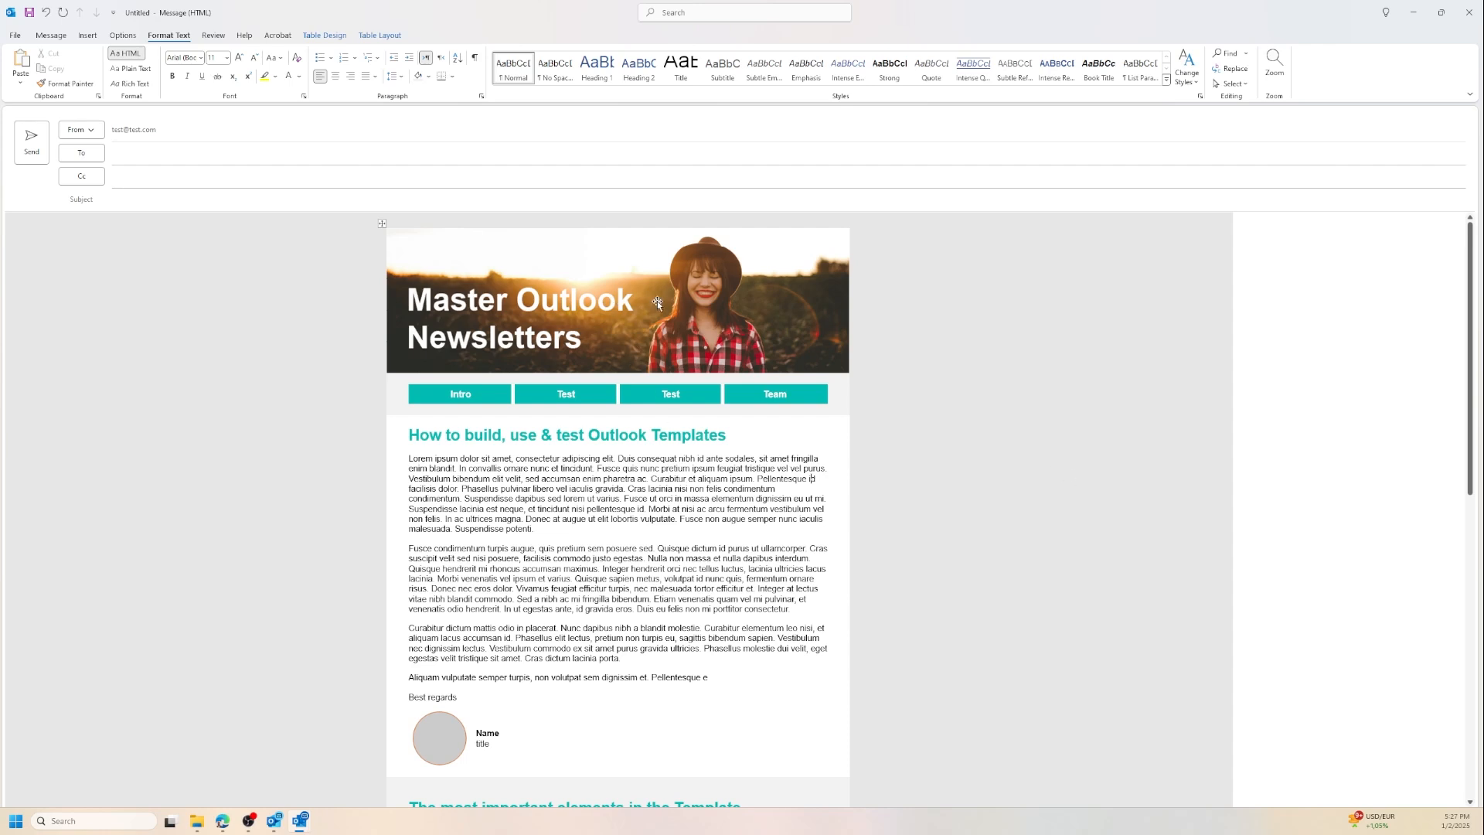
Step: Follow each of the four navigation links in turn to check that it jumps to its bookmarked section
scroll(657, 302, "down", 2)
scroll(658, 302, "up", 2)
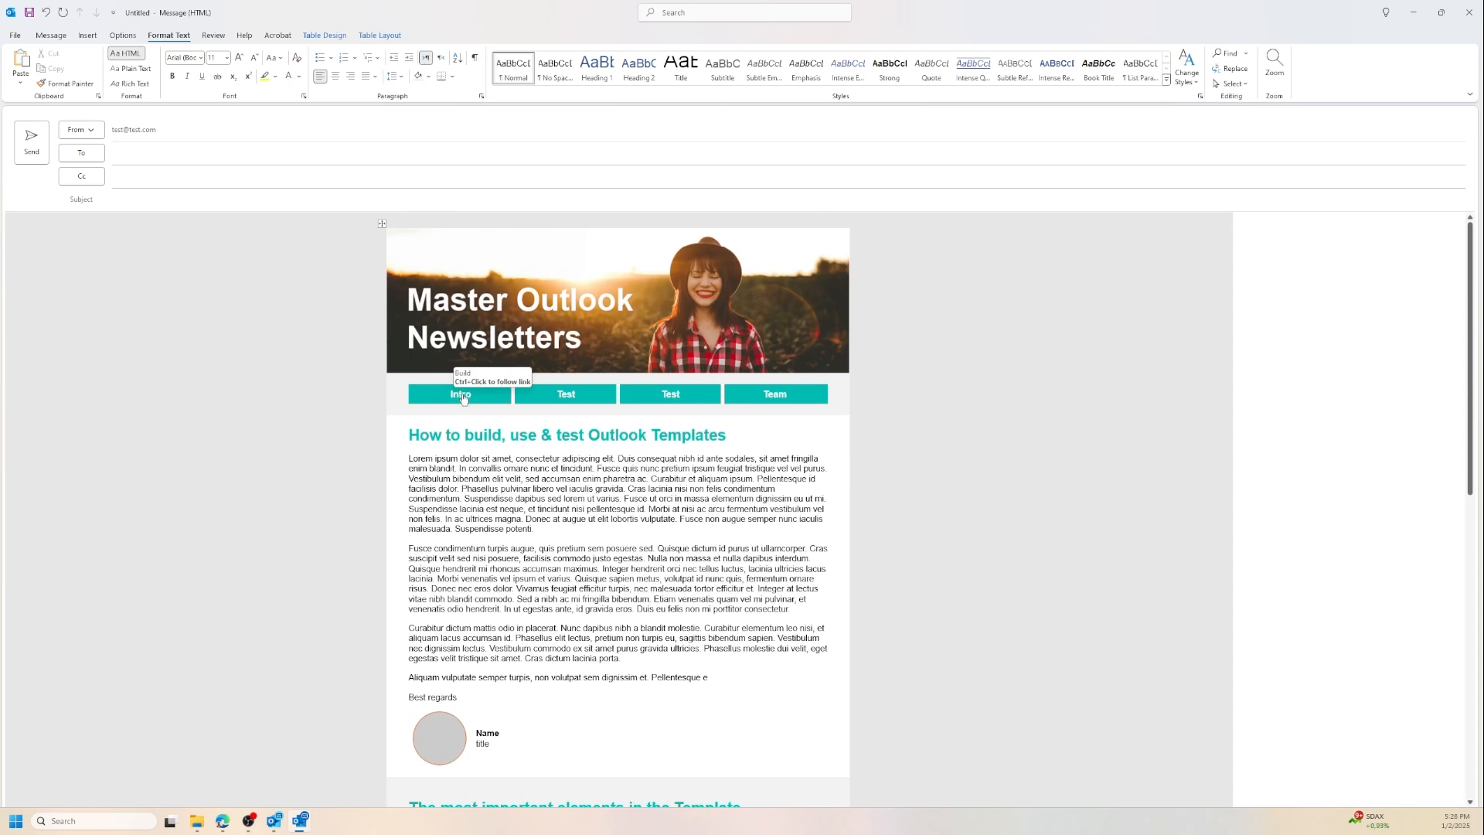
left_click(462, 396, "ctrl")
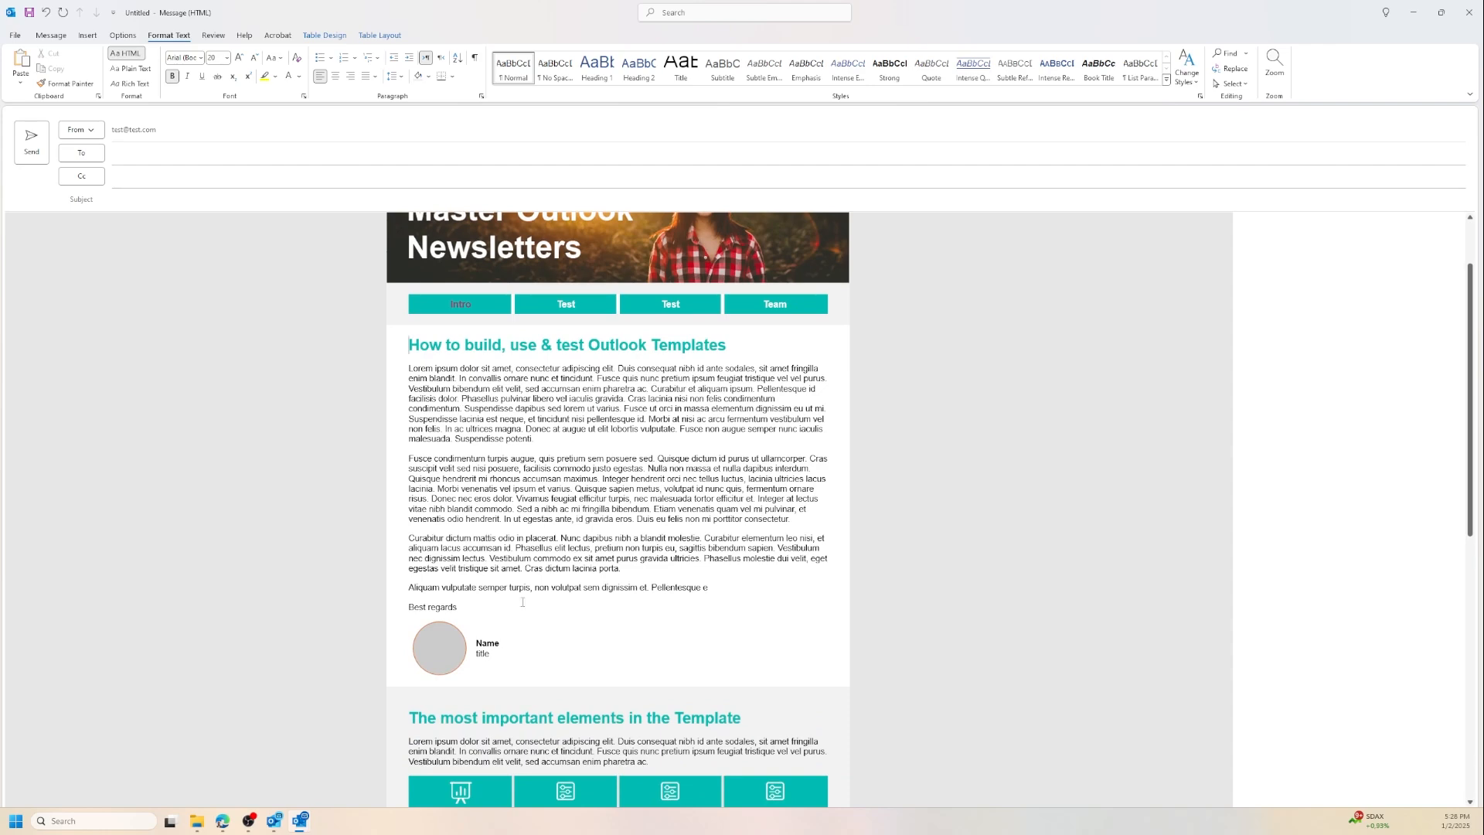
left_click(574, 304, "ctrl")
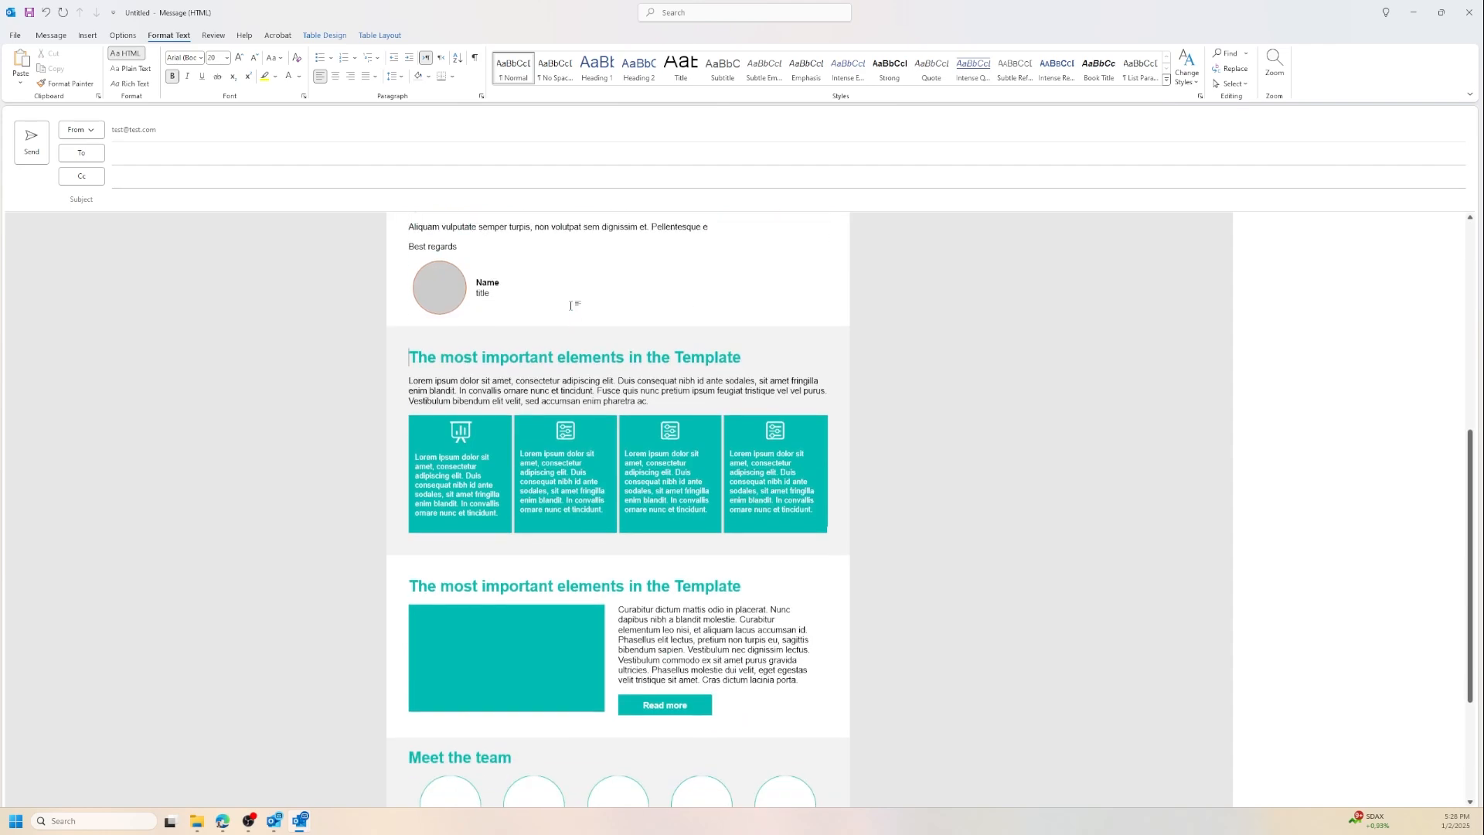
scroll(600, 313, "up", 10)
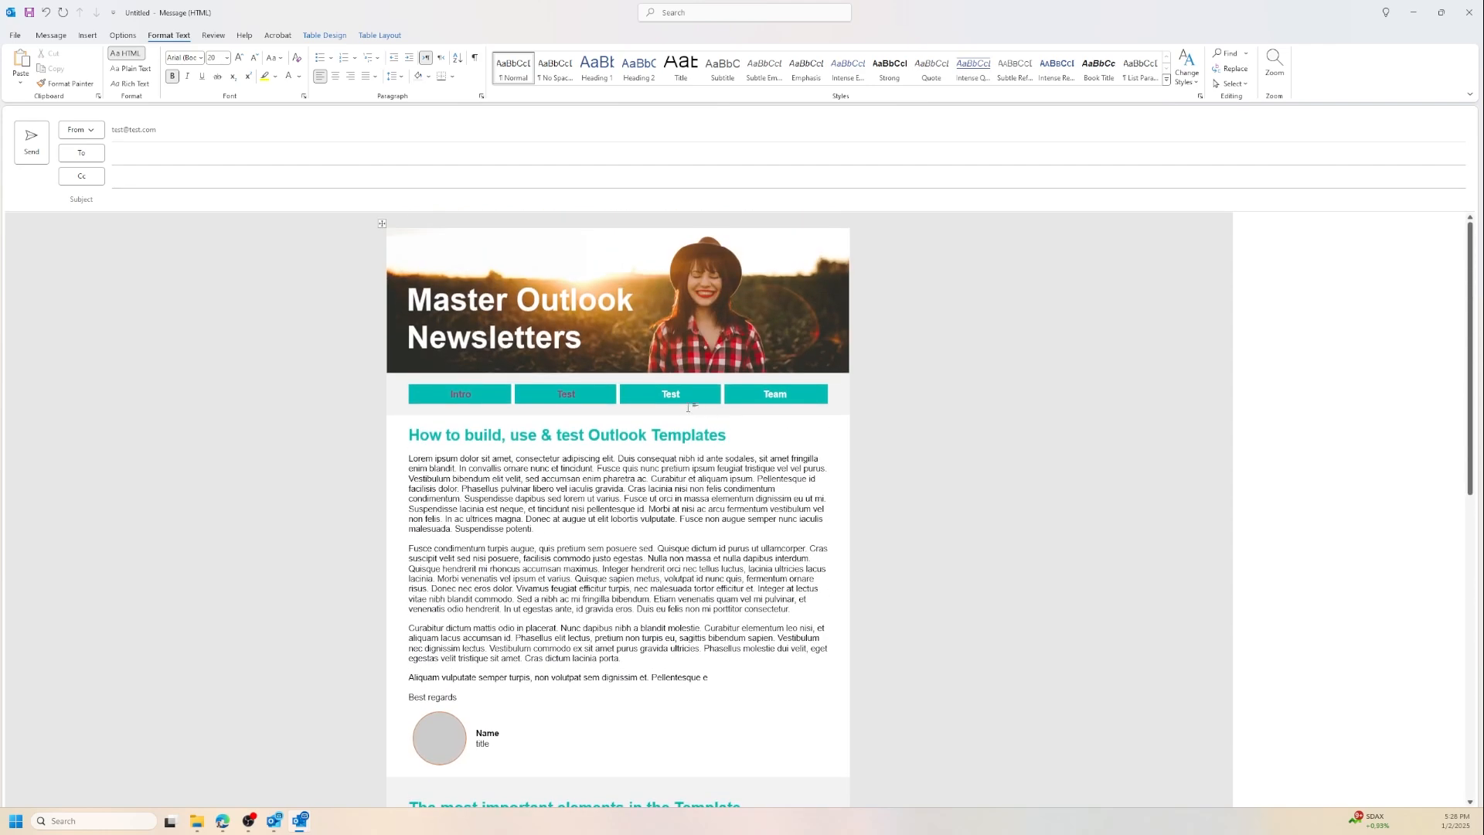
left_click(747, 391, "ctrl")
scroll(747, 394, "up", 10)
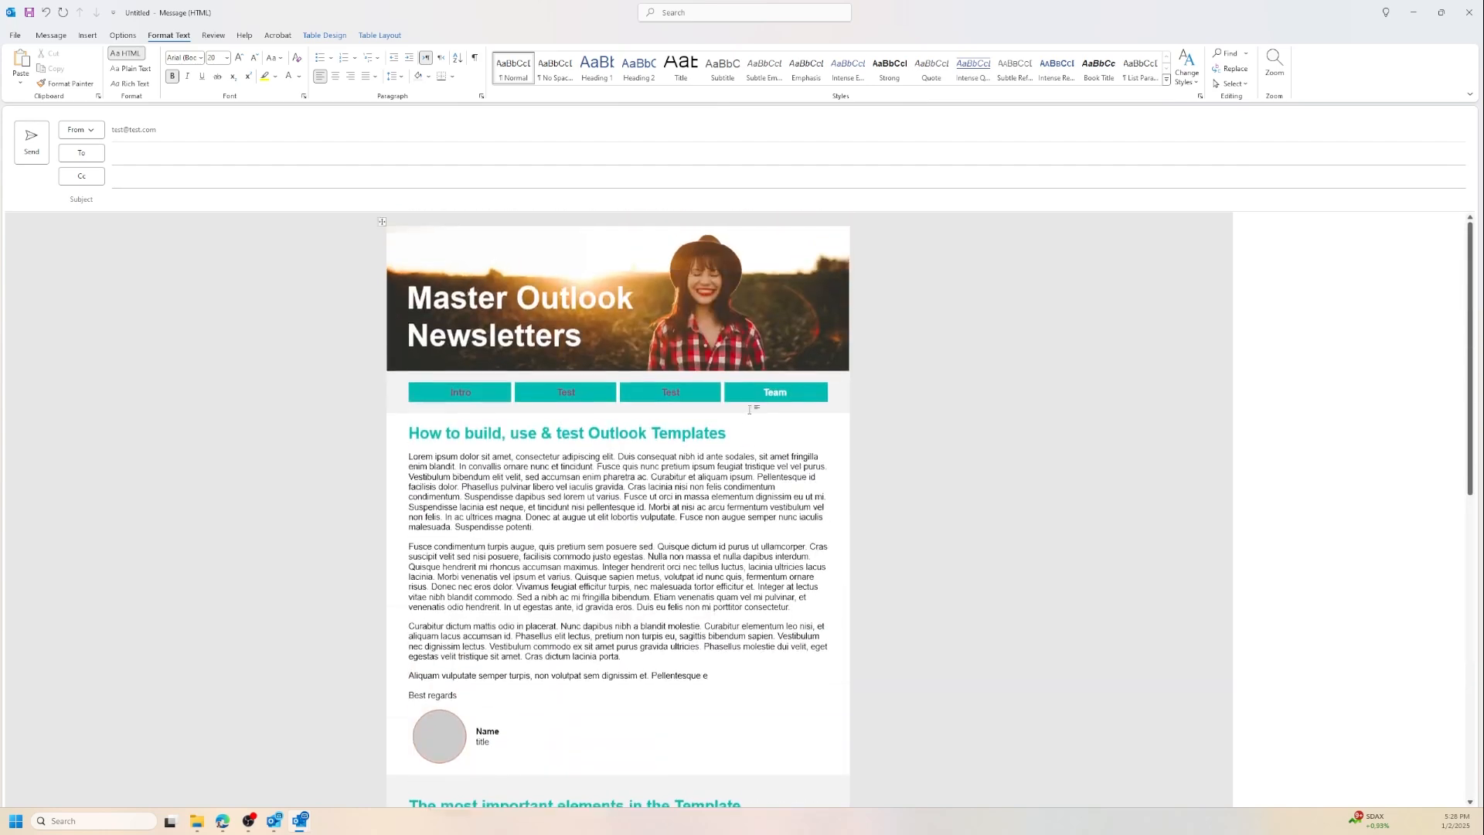
left_click(771, 395, "ctrl")
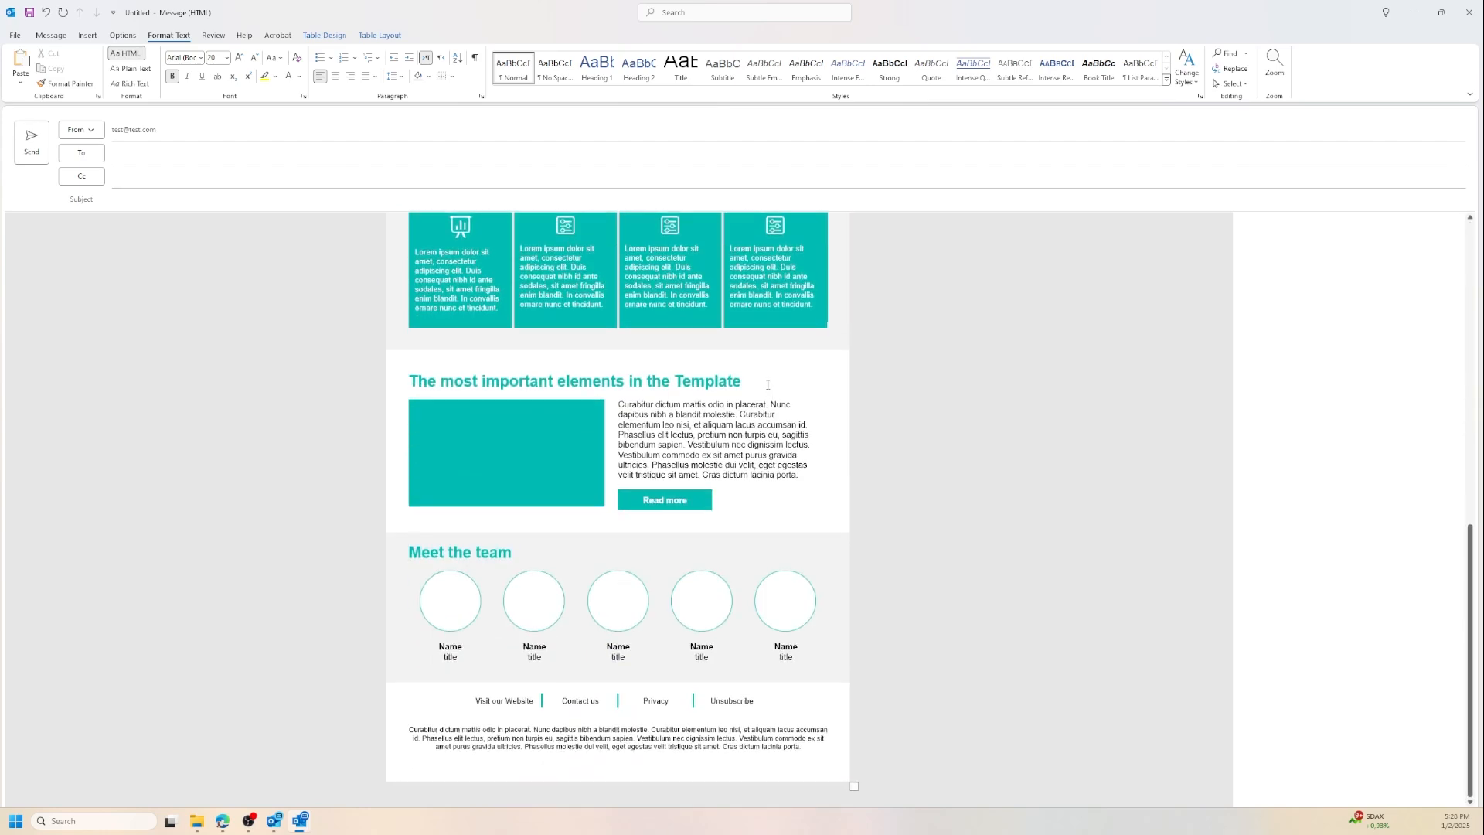
scroll(751, 403, "up", 10)
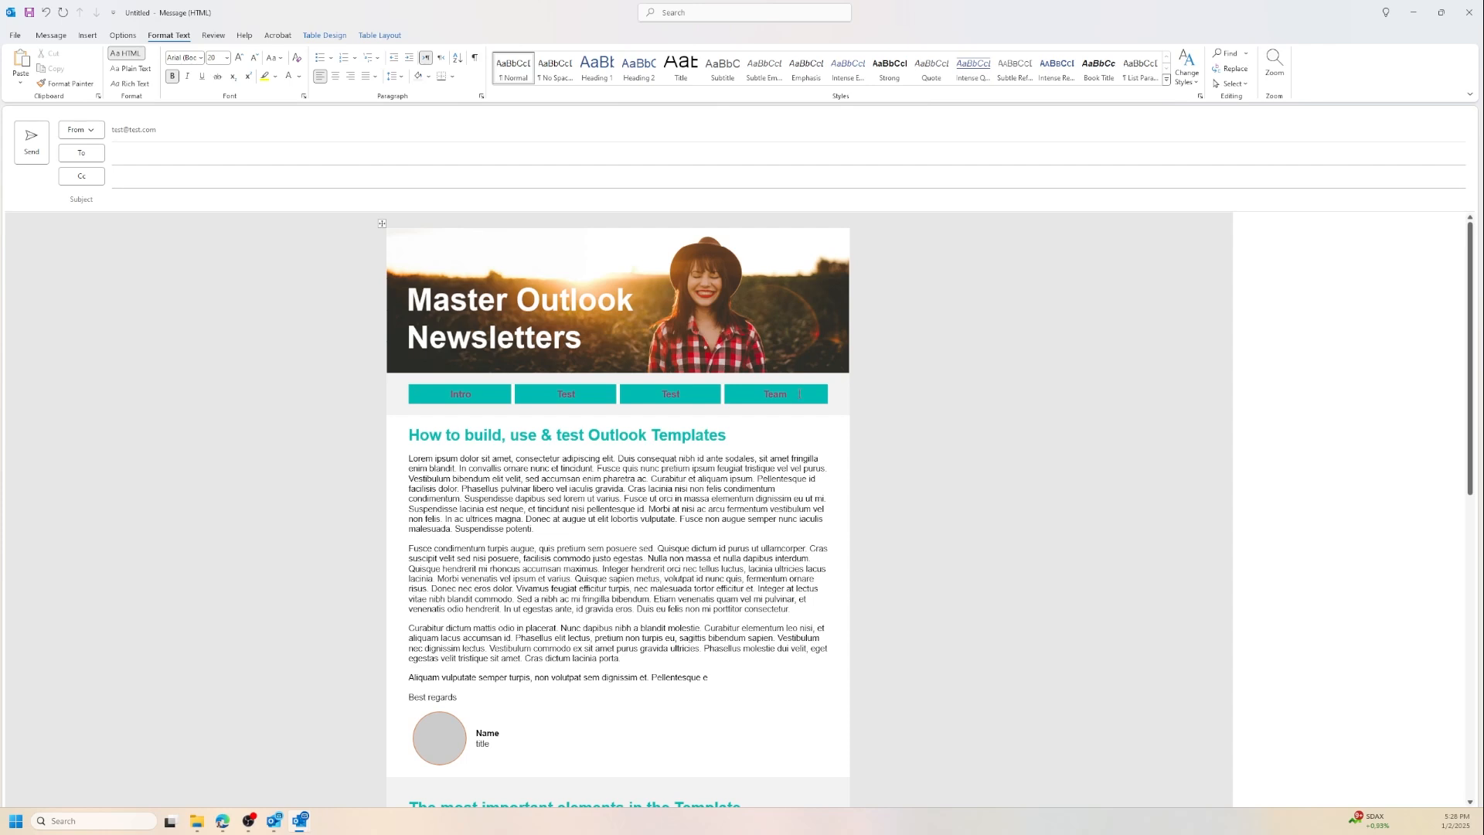
Step: Create the custom theme colour set Custom 1 with Followed Hyperlink set to the lightest grey shade of white
left_click_drag(800, 395, 466, 397)
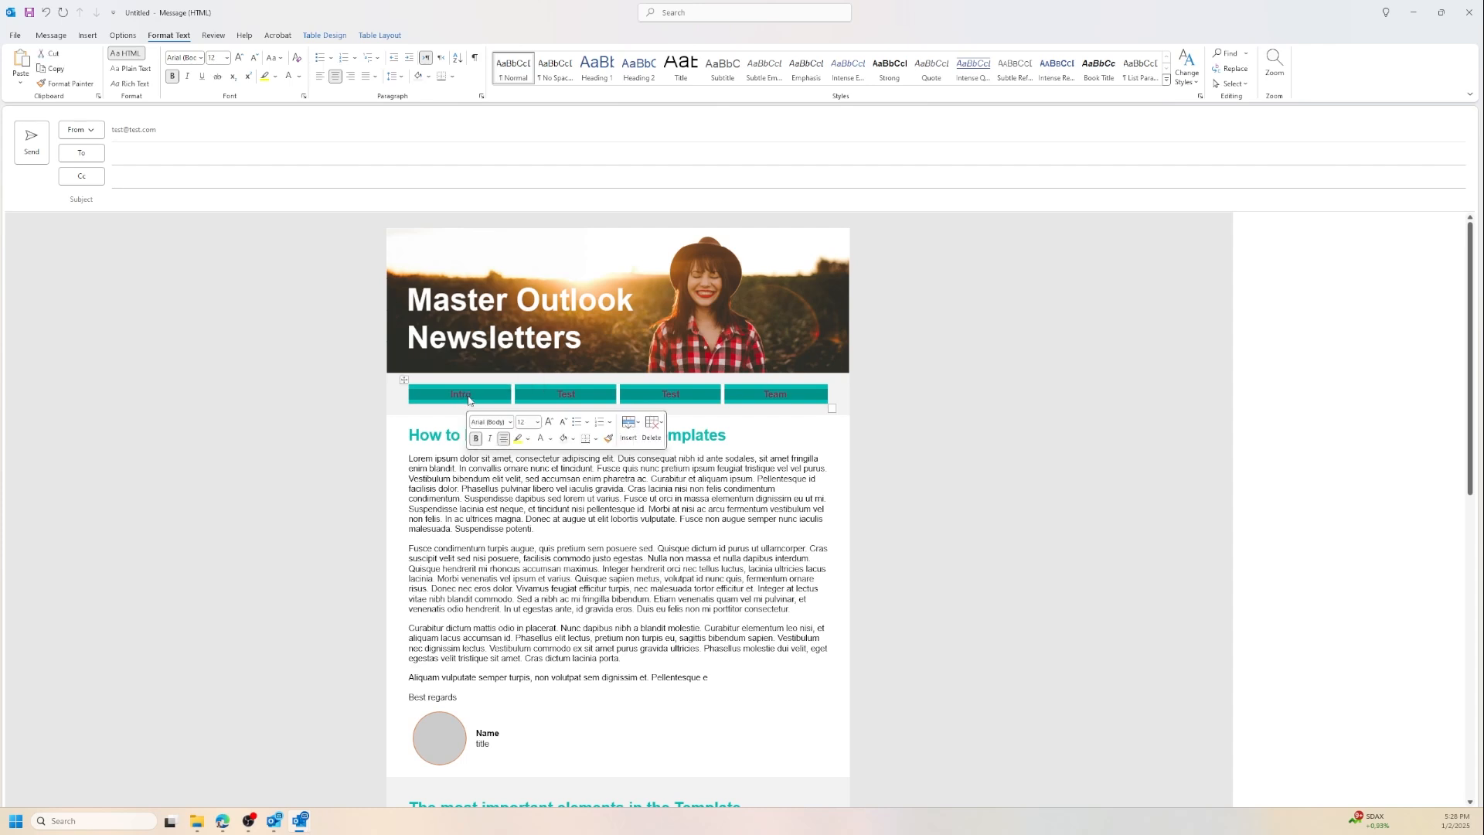
left_click(123, 35)
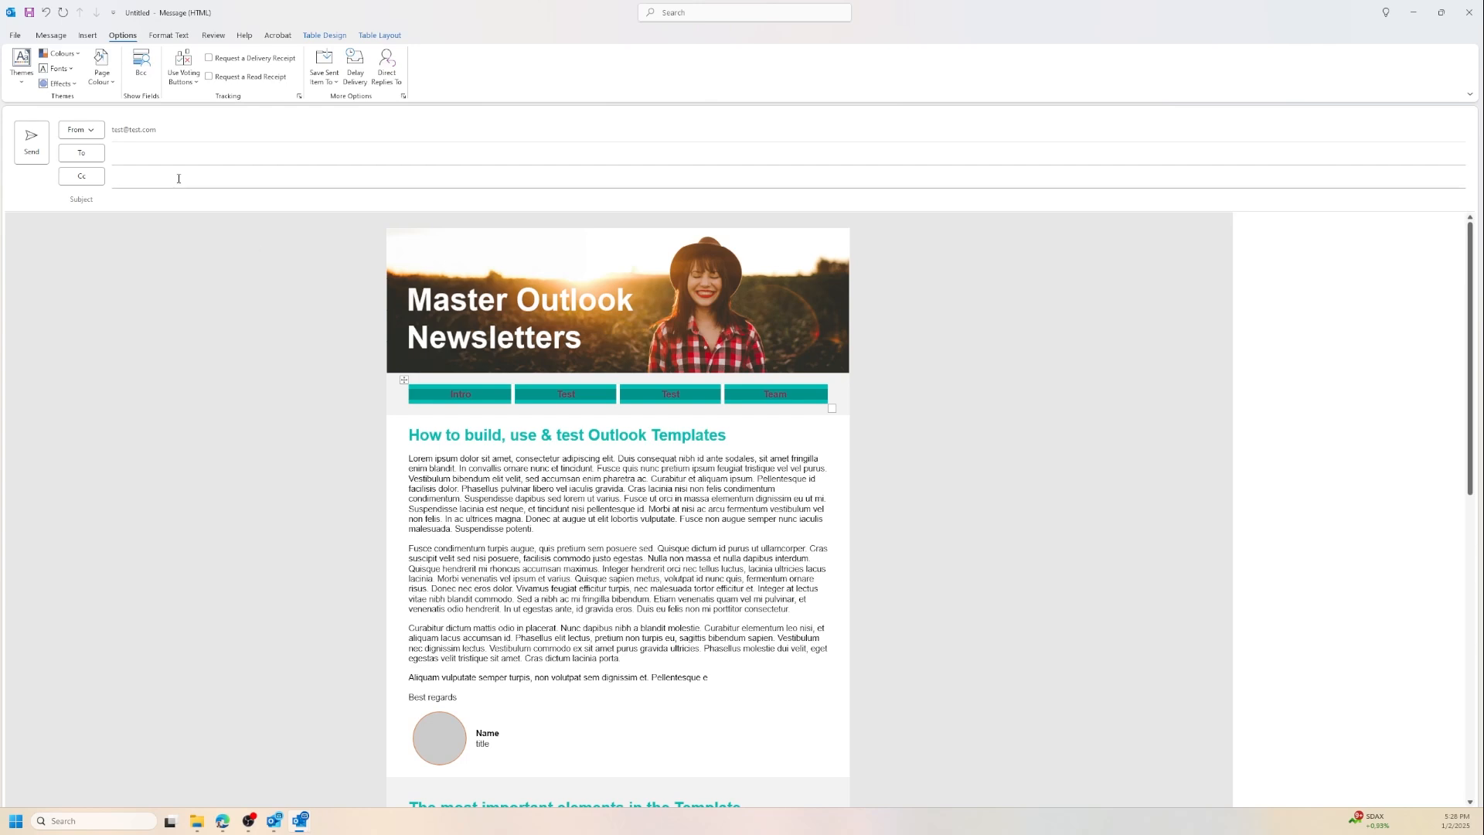
left_click(79, 52)
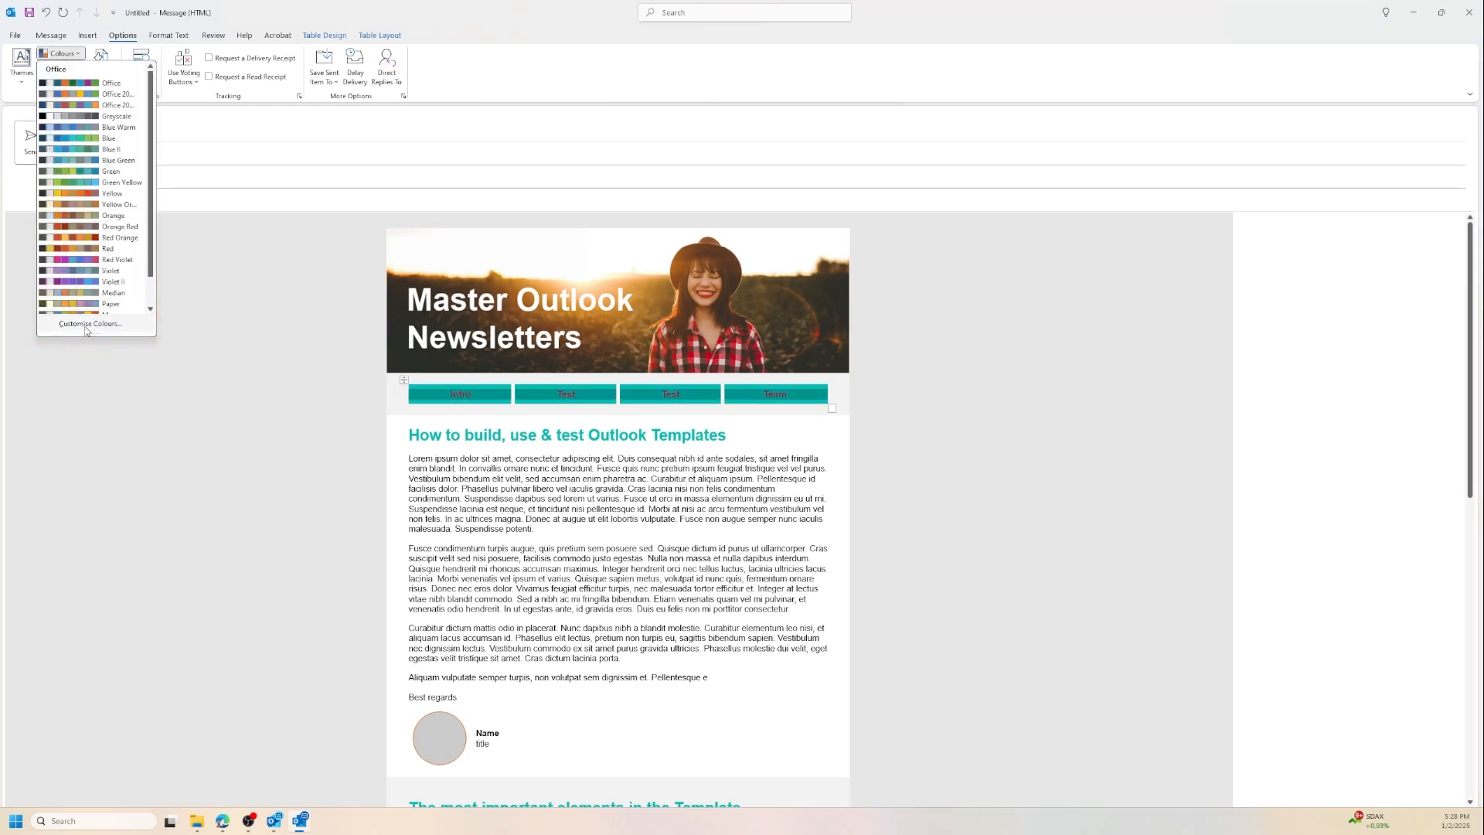
left_click(87, 324)
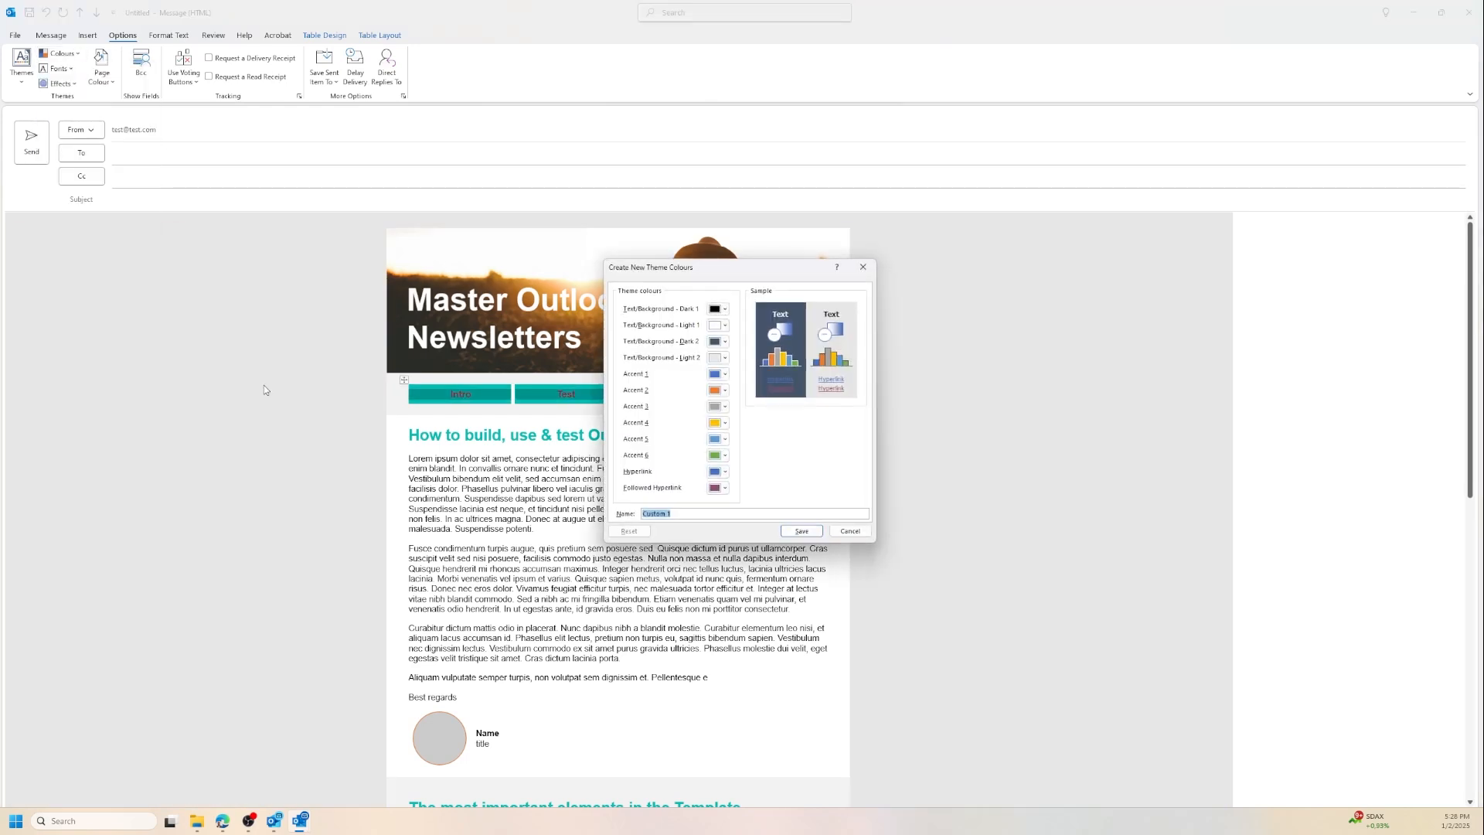
left_click(725, 488)
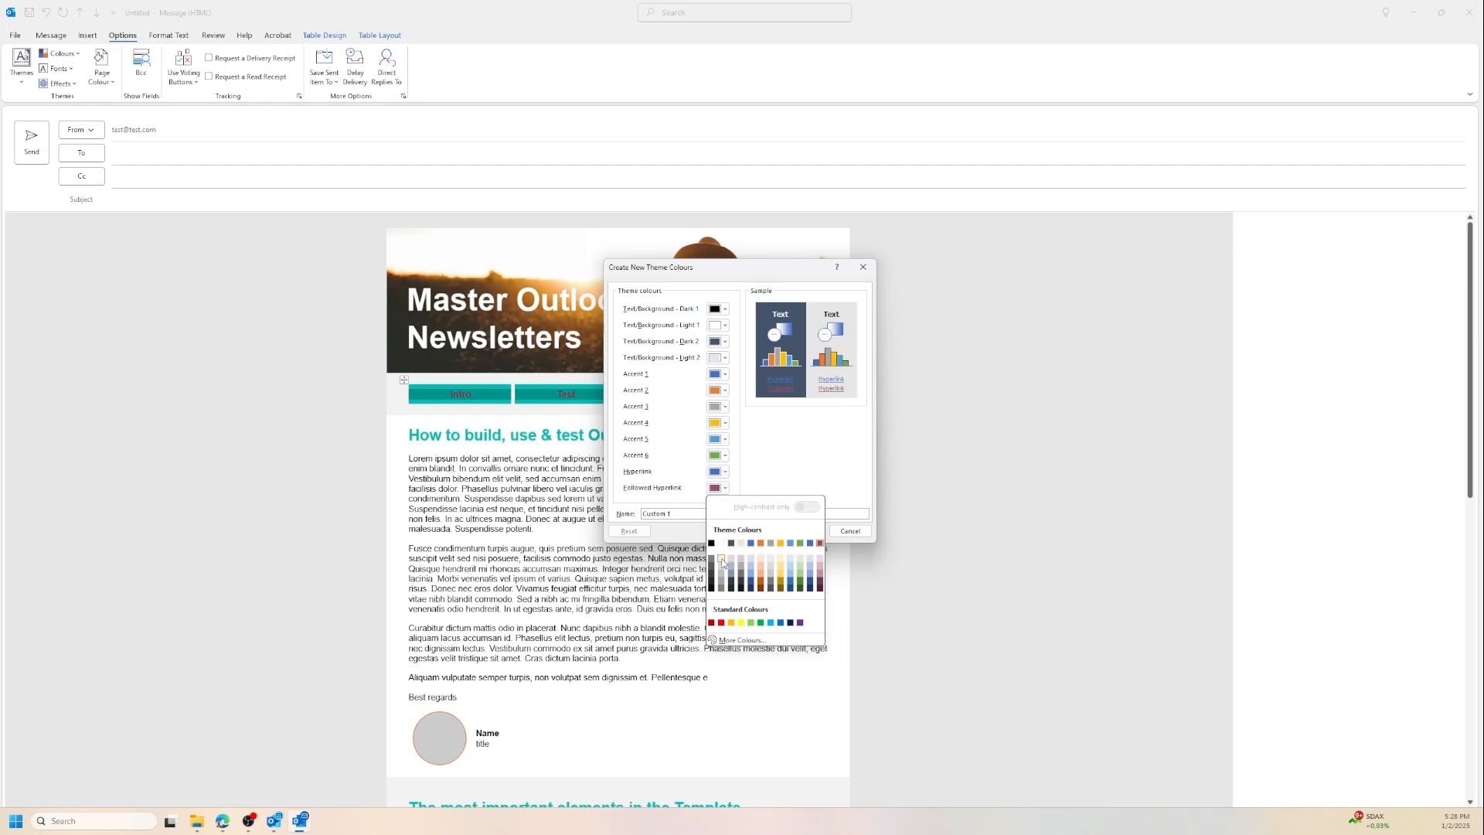
left_click(723, 563)
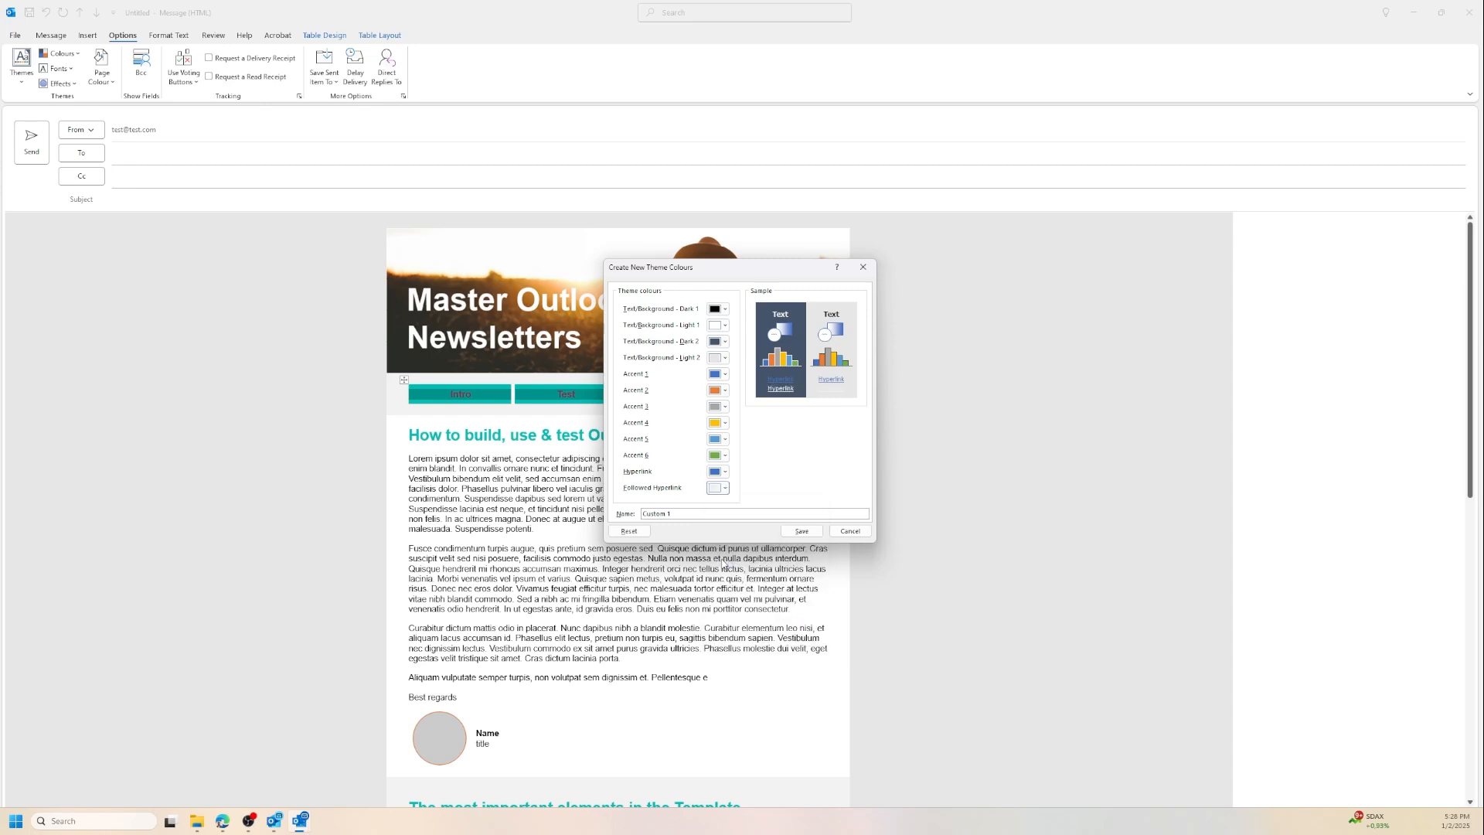
left_click(803, 533)
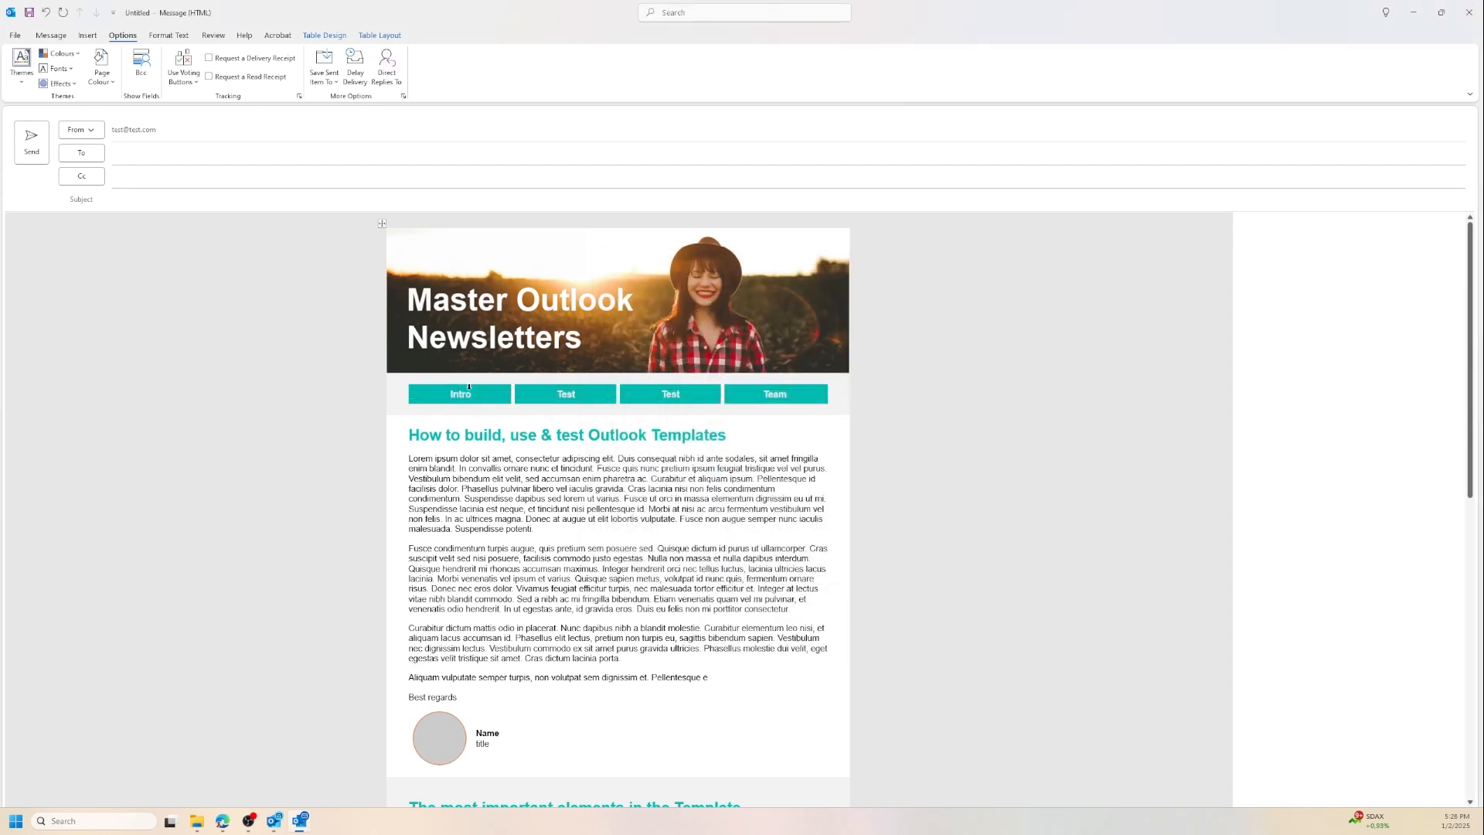
Step: Follow the link in the second navigation cell and return to the header to check its visited colour
scroll(470, 394, "down", 2)
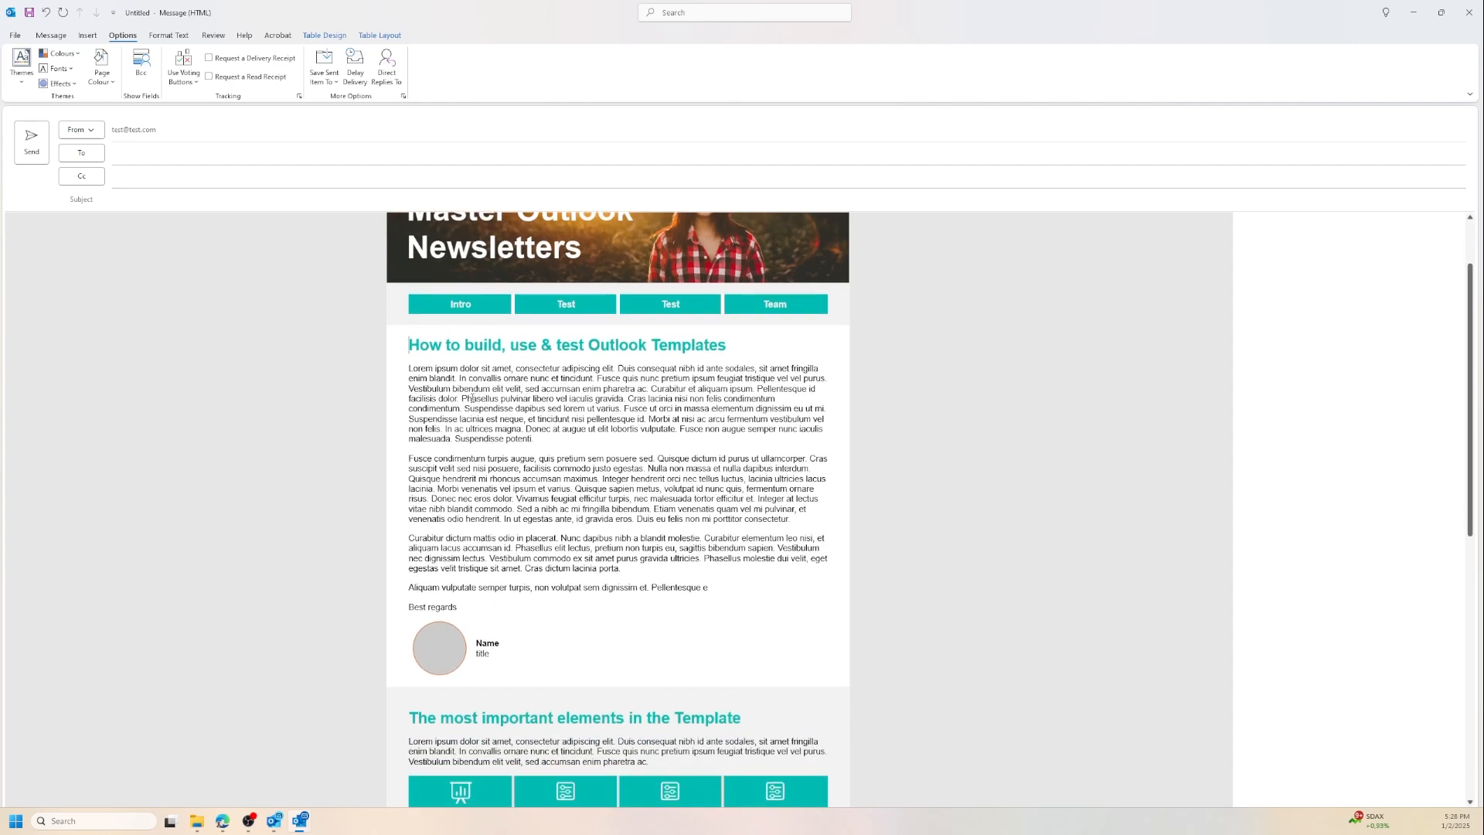
double_click(570, 305)
left_click(565, 308, "ctrl")
scroll(456, 415, "up", 10)
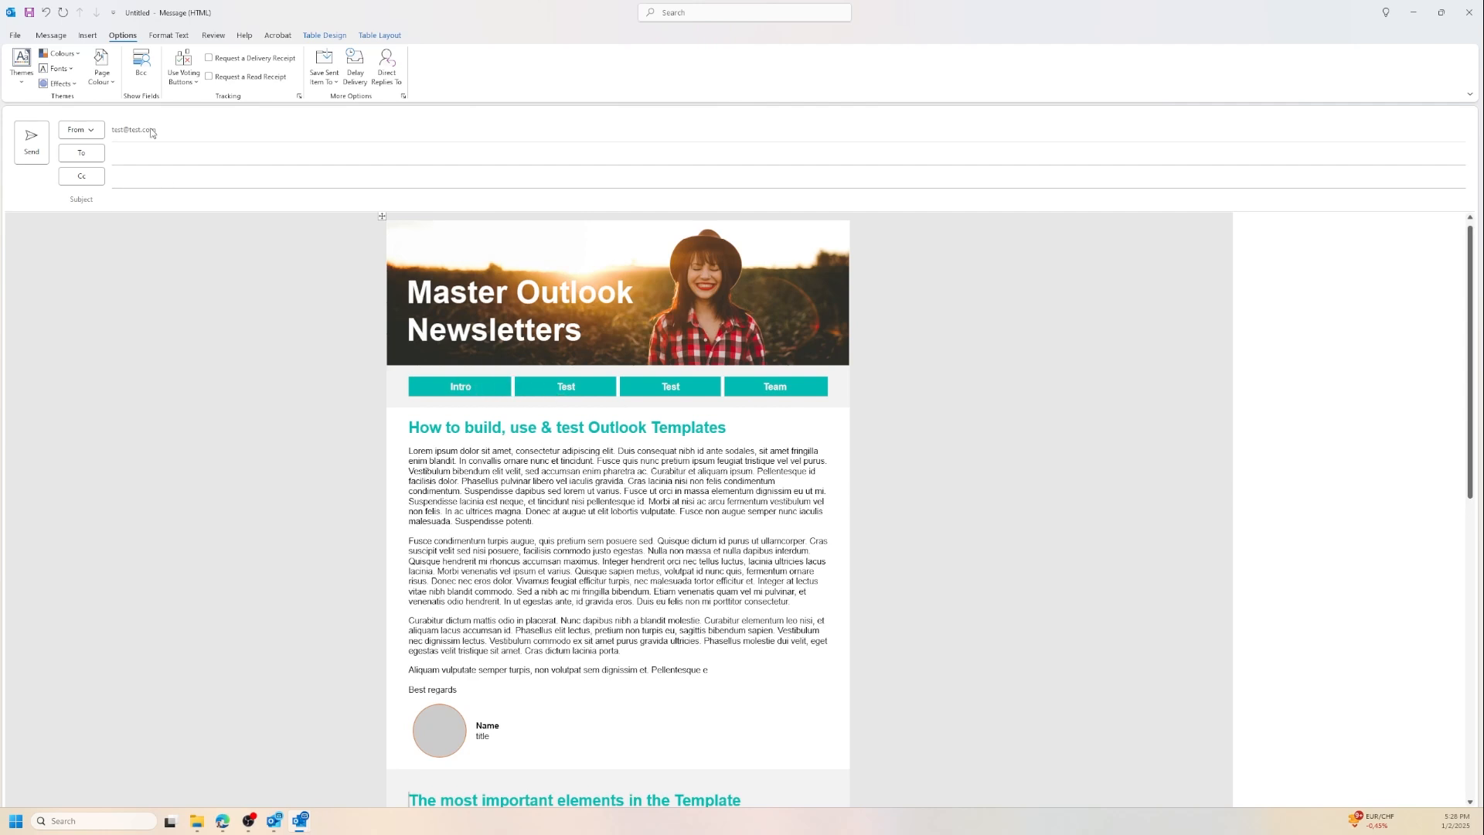
Step: Save the custom theme colour set Custom 4 with Hyperlink in white and Followed Hyperlink in gold
left_click(78, 54)
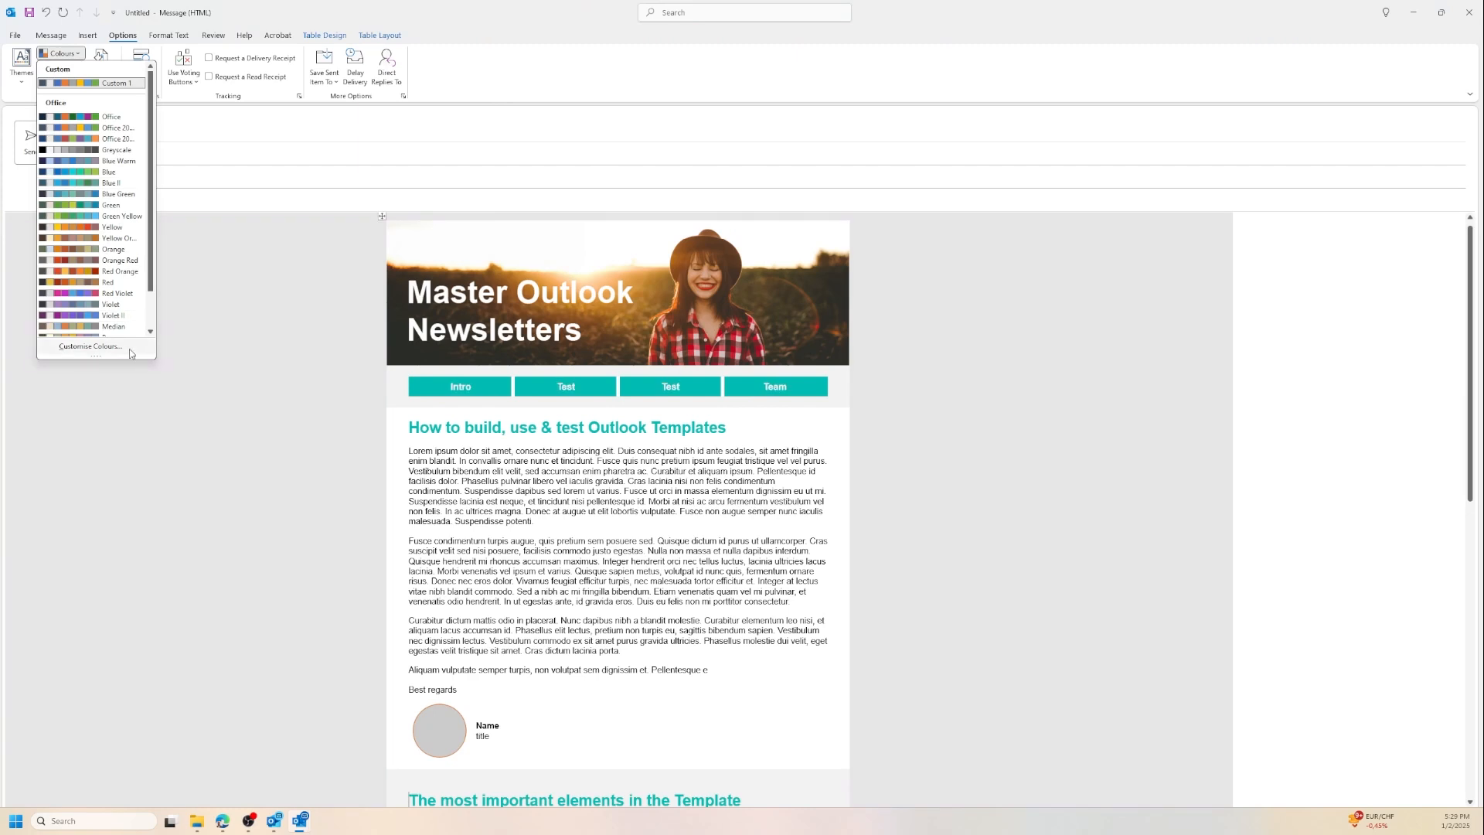
left_click(90, 347)
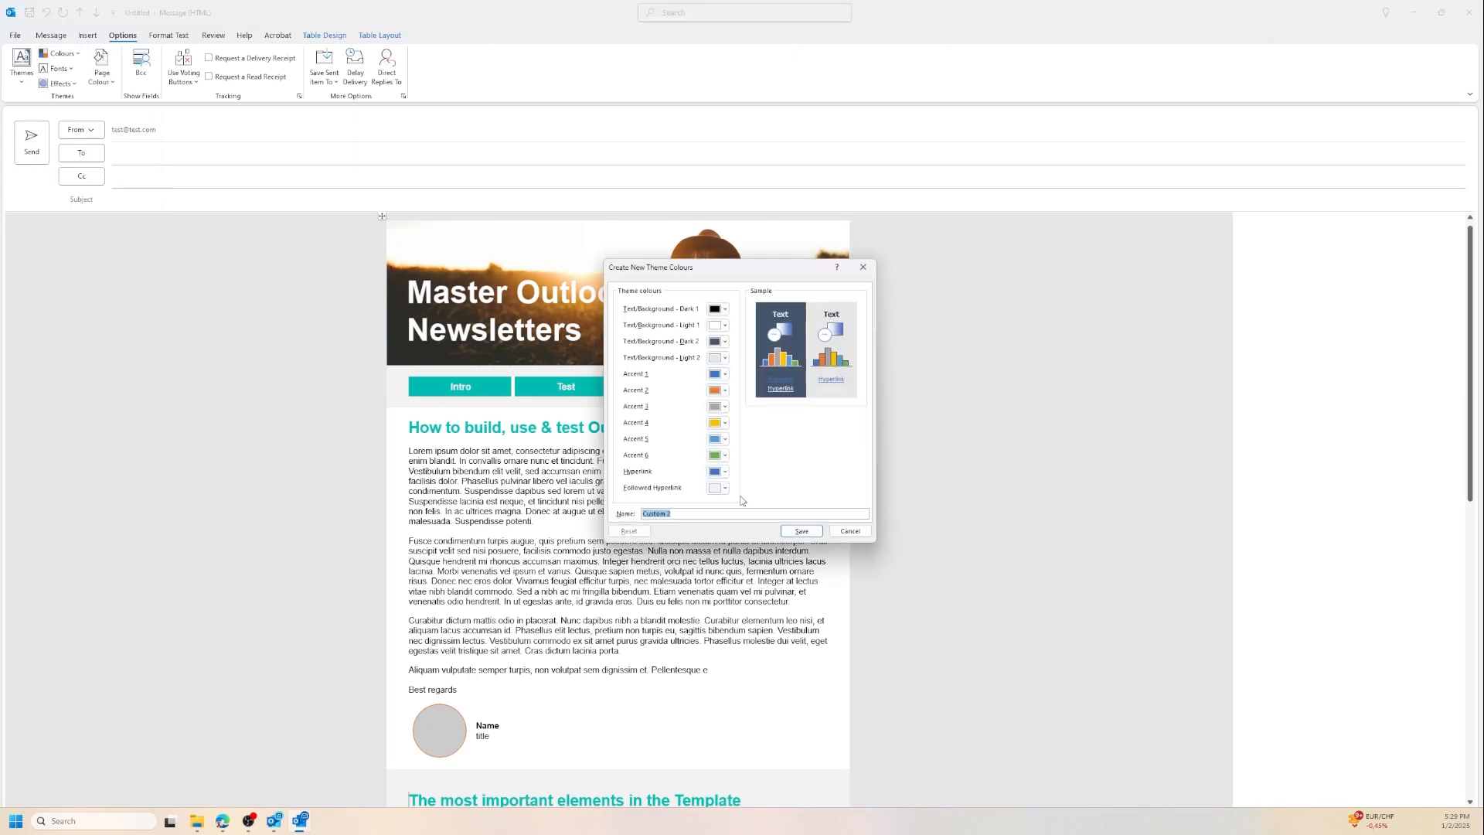
left_click(727, 487)
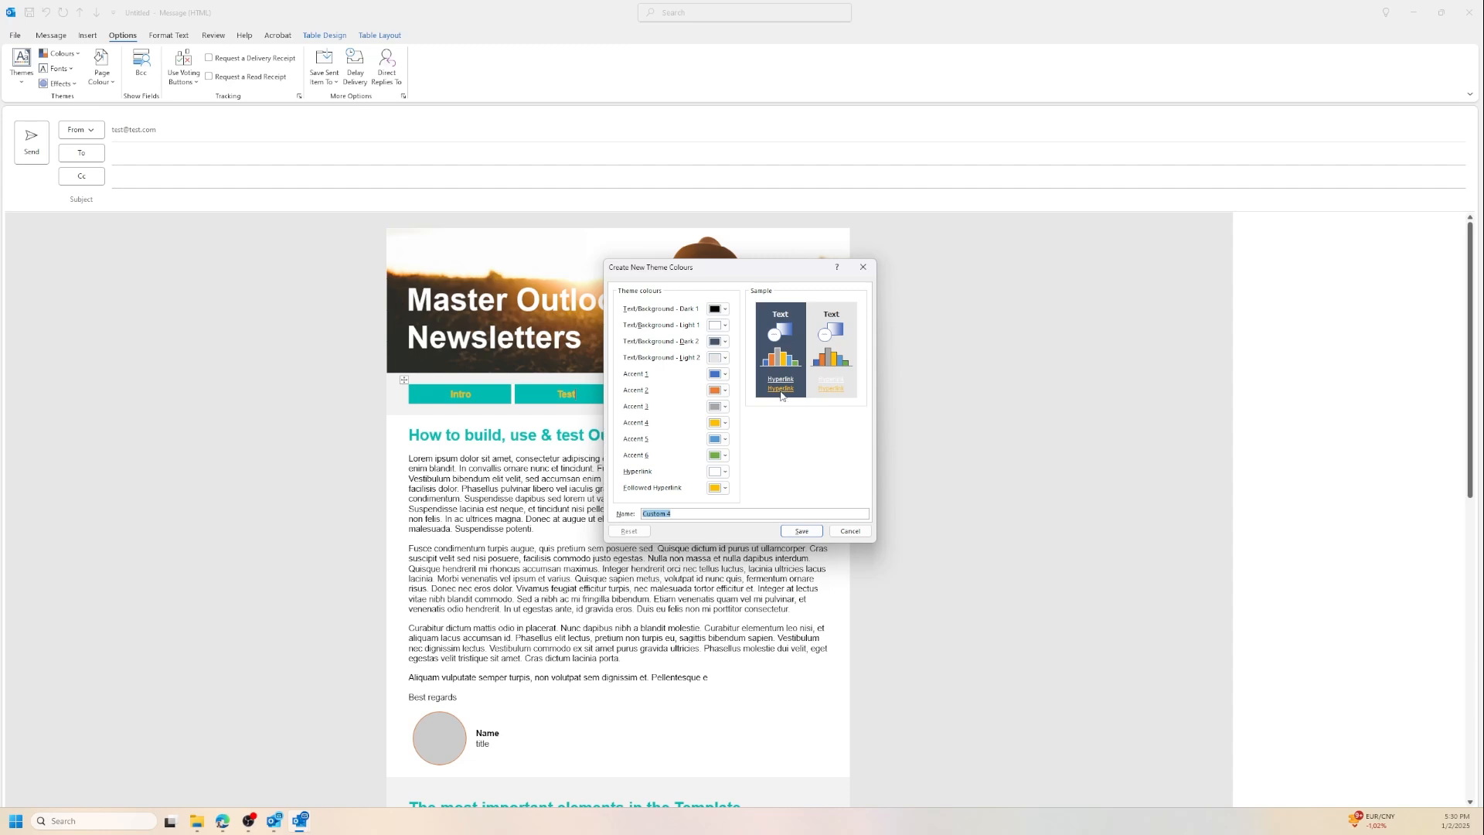
left_click(807, 531)
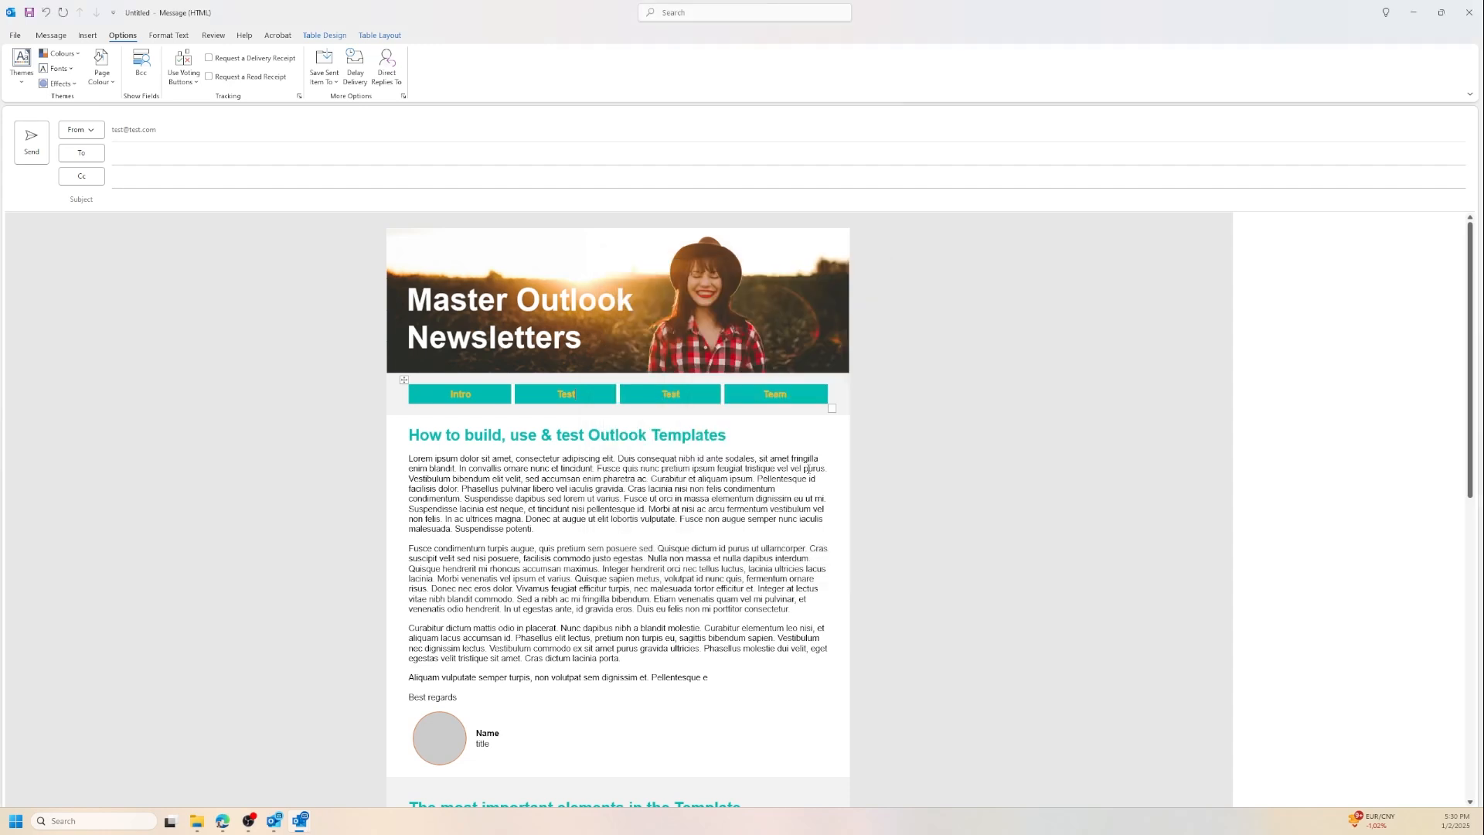